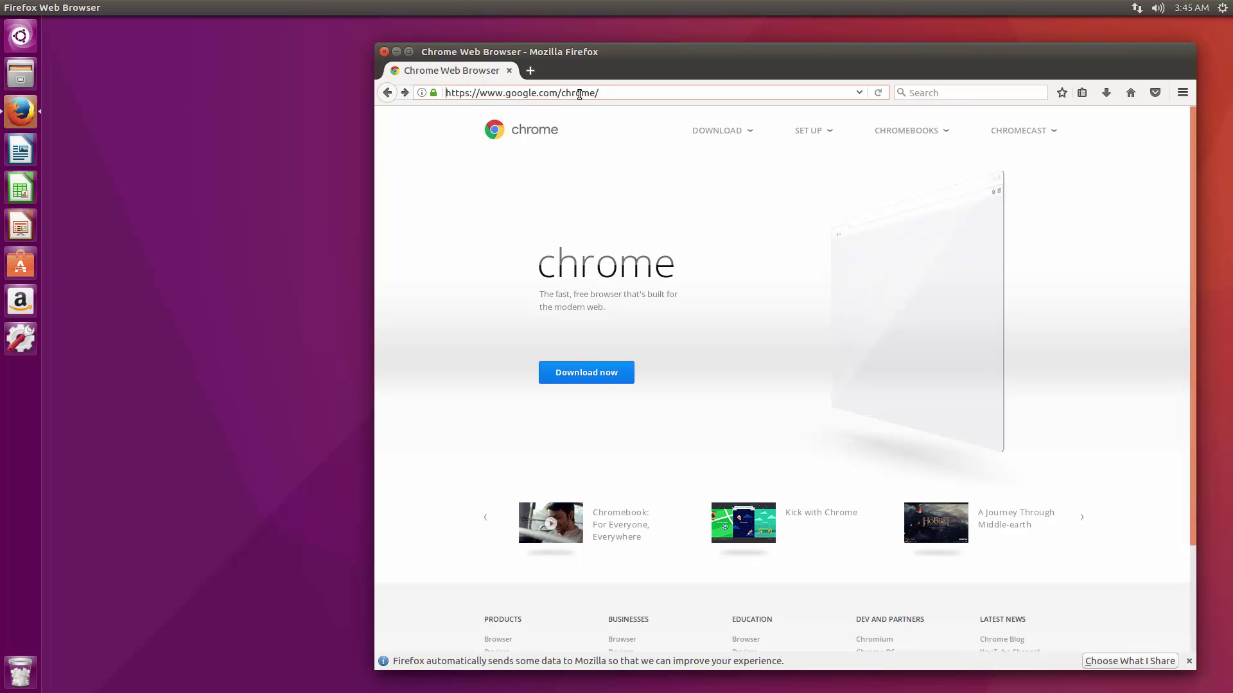
# Download the 64-bit .deb Google Chrome package and open it with Software Install.
pyautogui.click(597, 380)
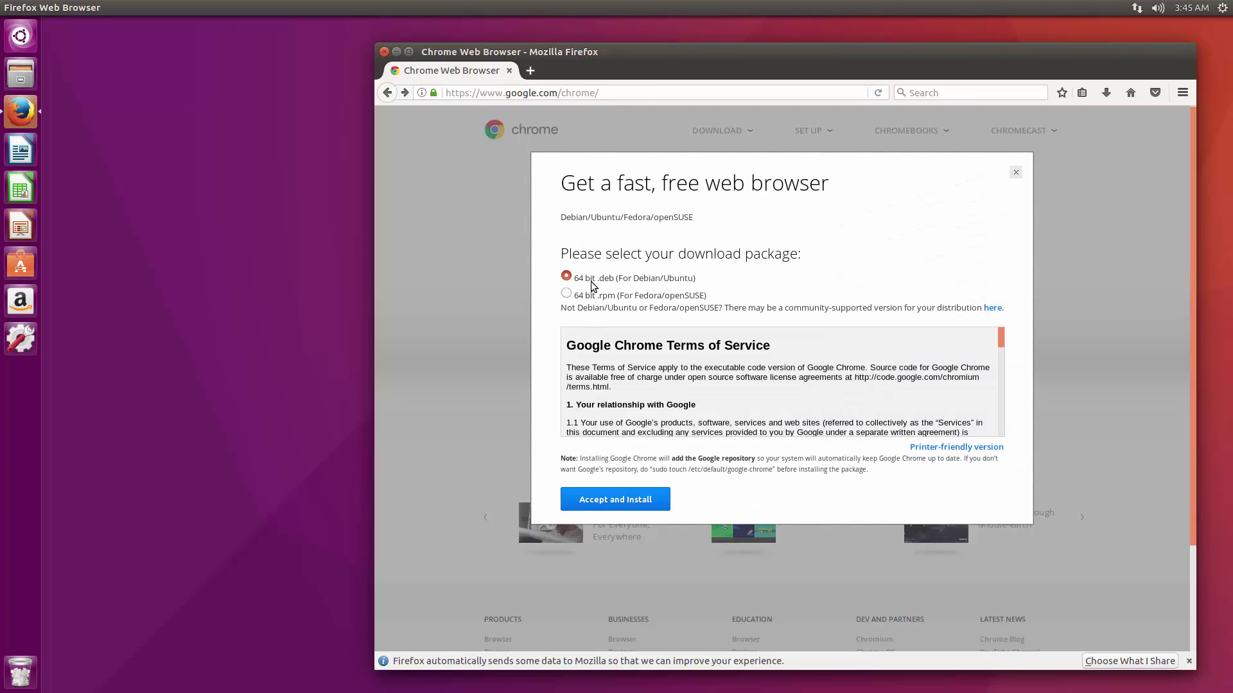
pyautogui.click(582, 280)
pyautogui.click(626, 506)
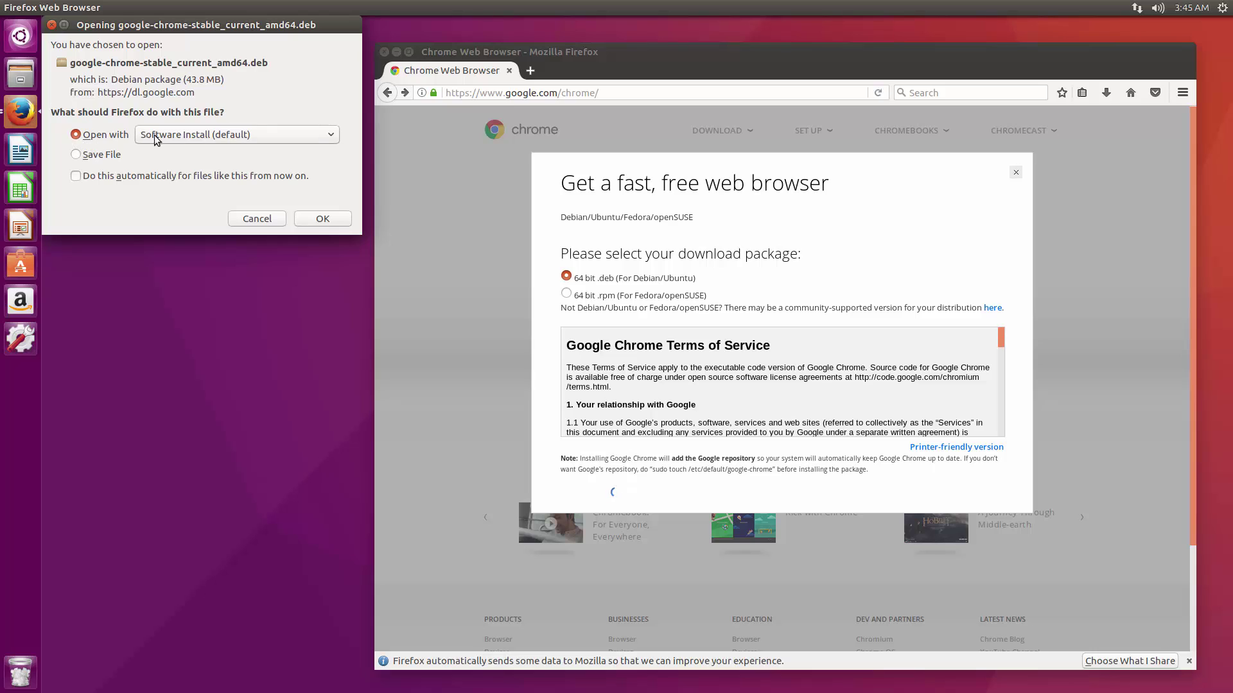
pyautogui.click(319, 221)
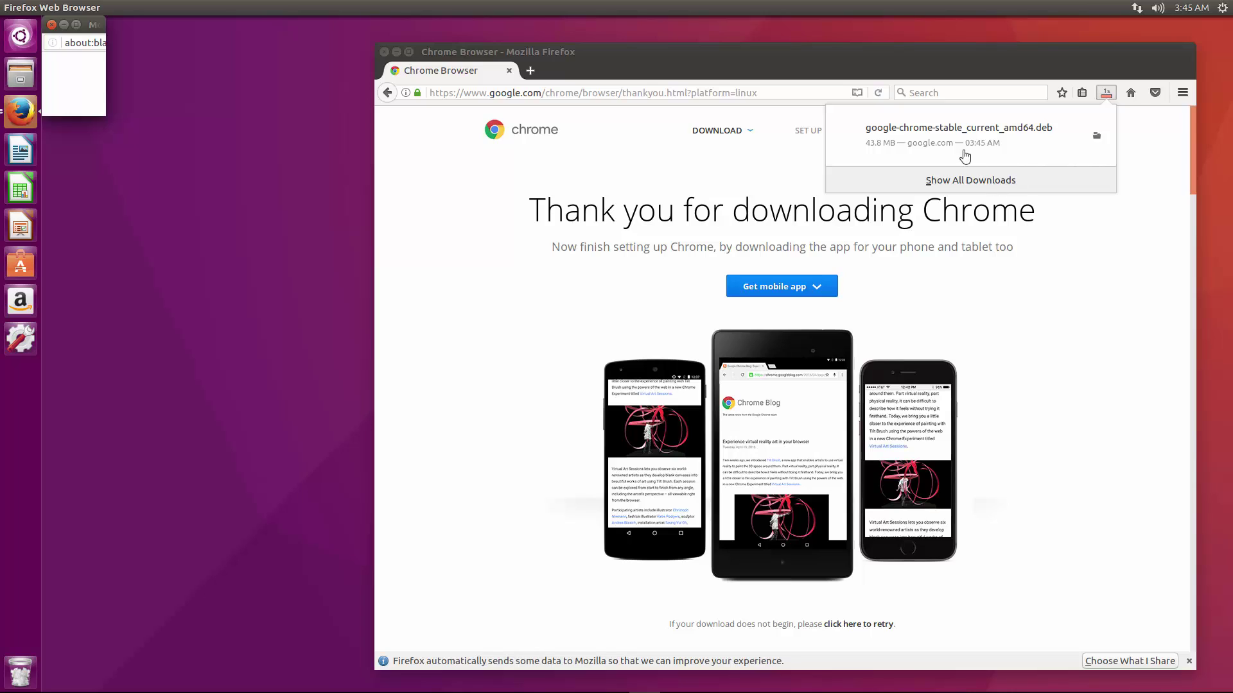
# Install google-chrome-stable in Ubuntu Software, authorising with the account password.
pyautogui.click(986, 132)
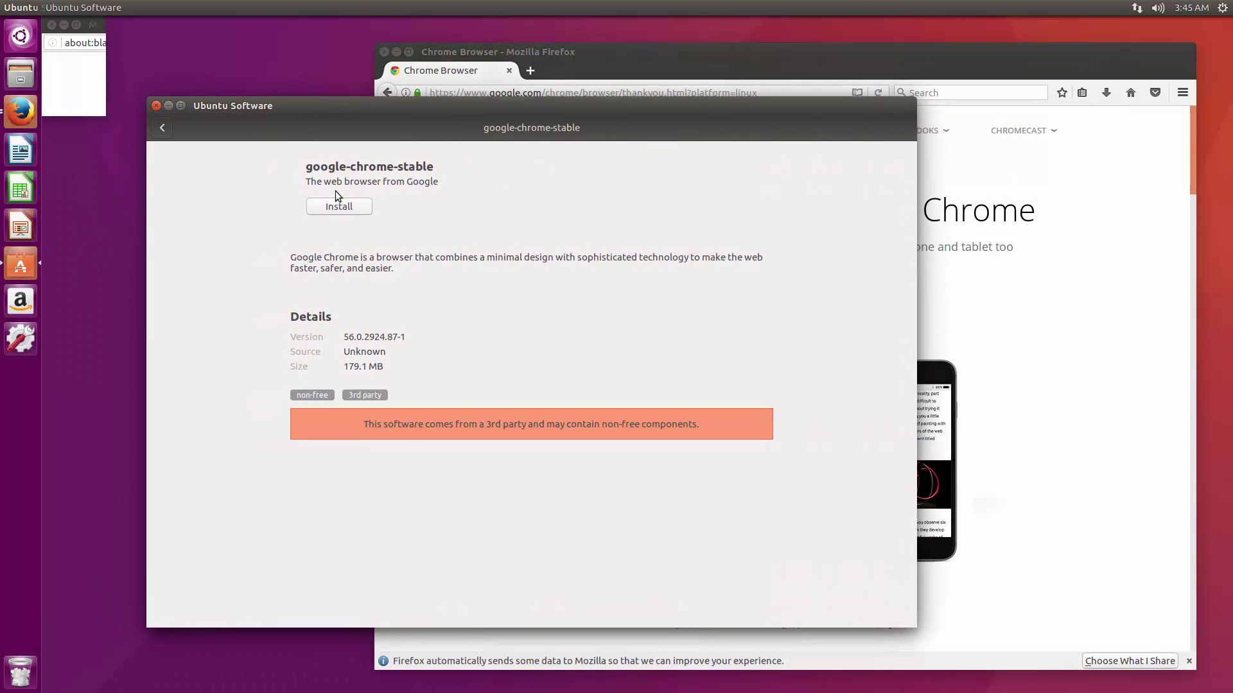
pyautogui.click(332, 207)
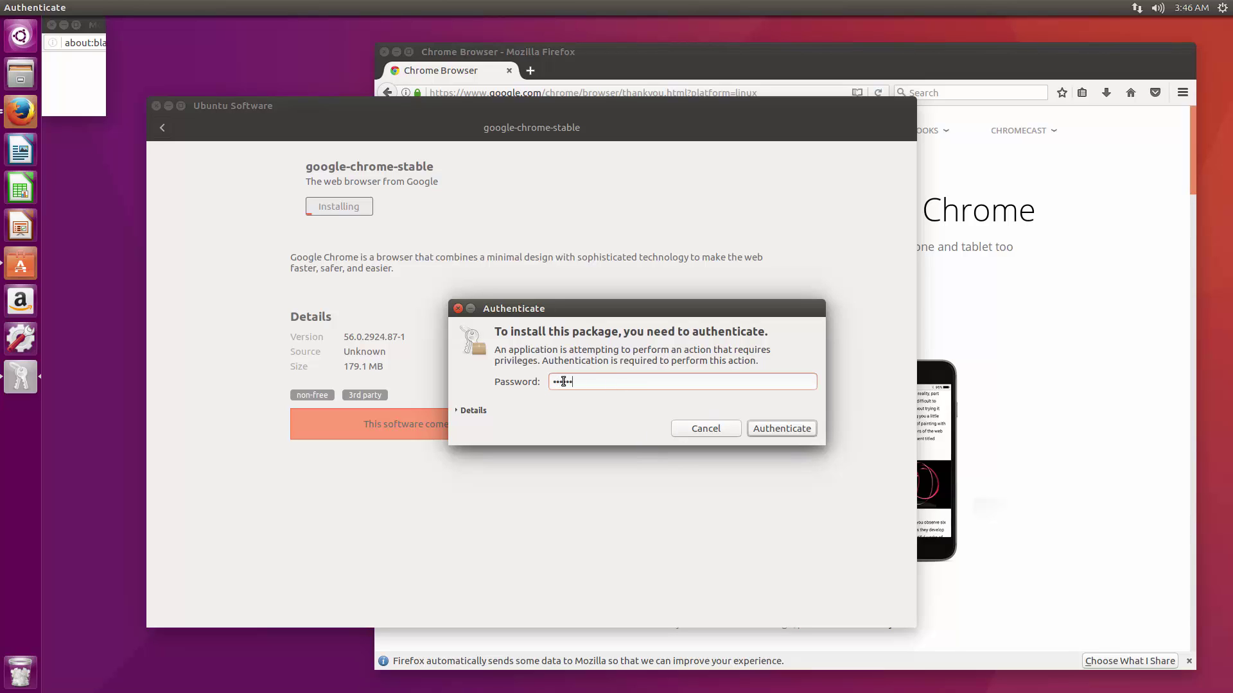
pyautogui.press('Return')
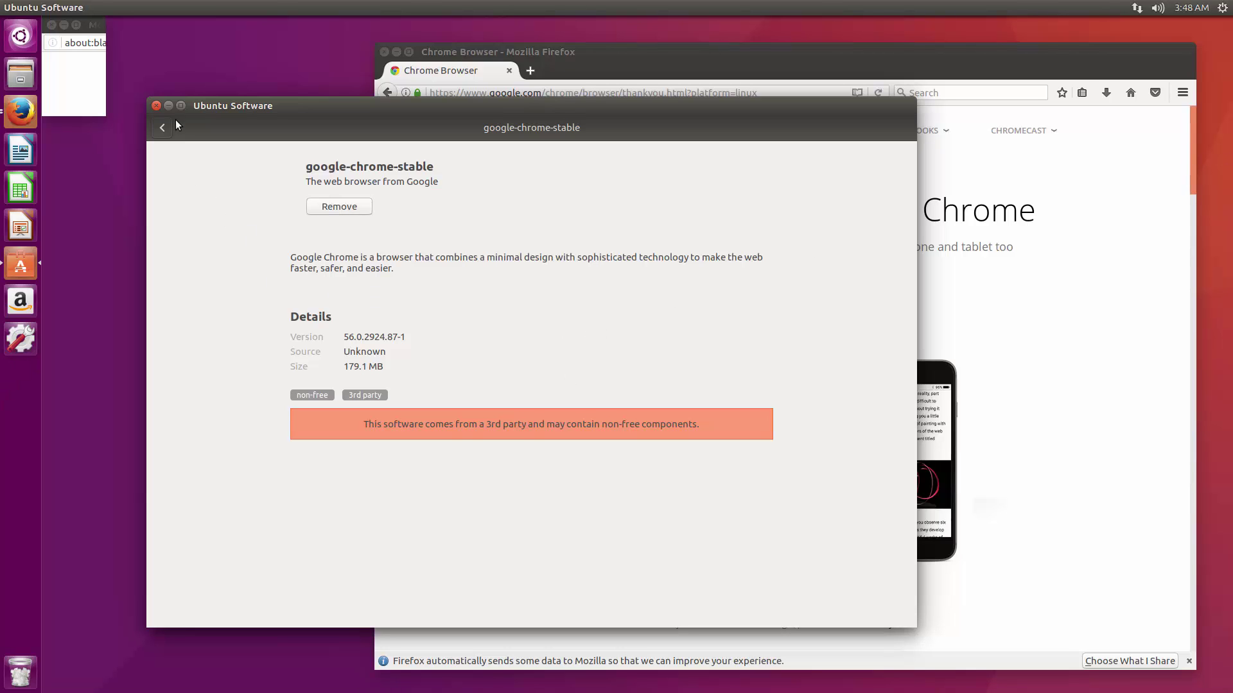
# Close Ubuntu Software and the blank Firefox window, then pin Google Chrome to the launcher from the Dash.
pyautogui.click(156, 106)
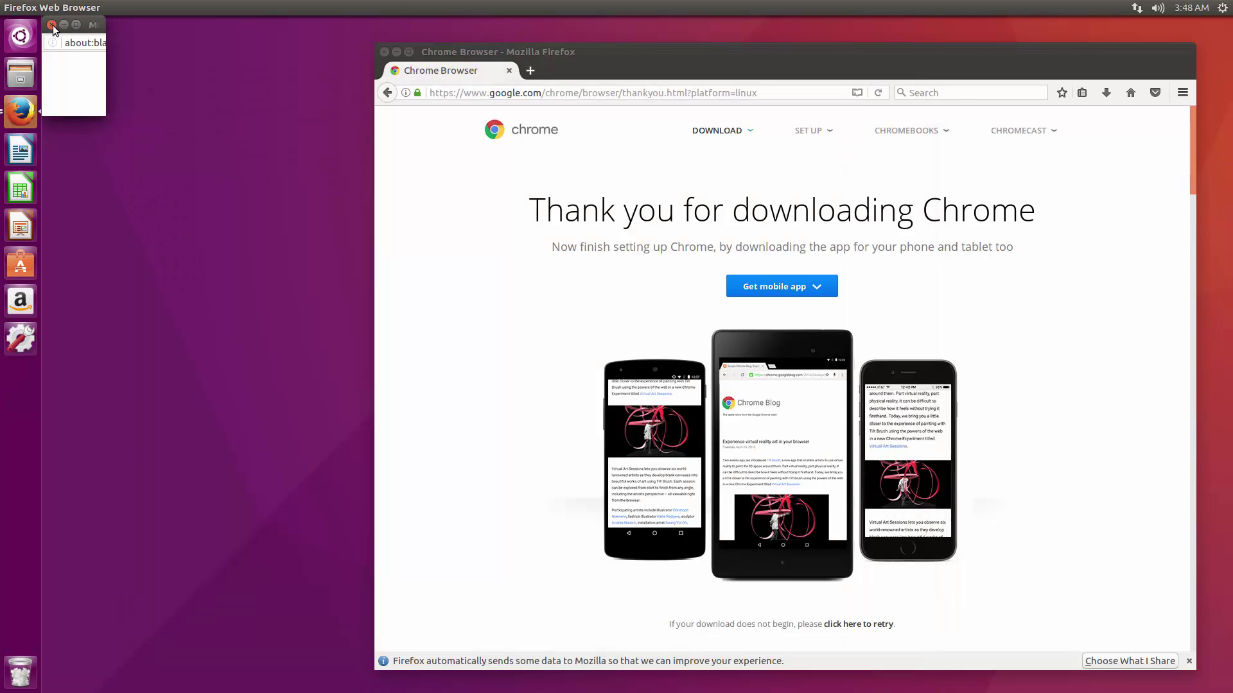
pyautogui.click(51, 25)
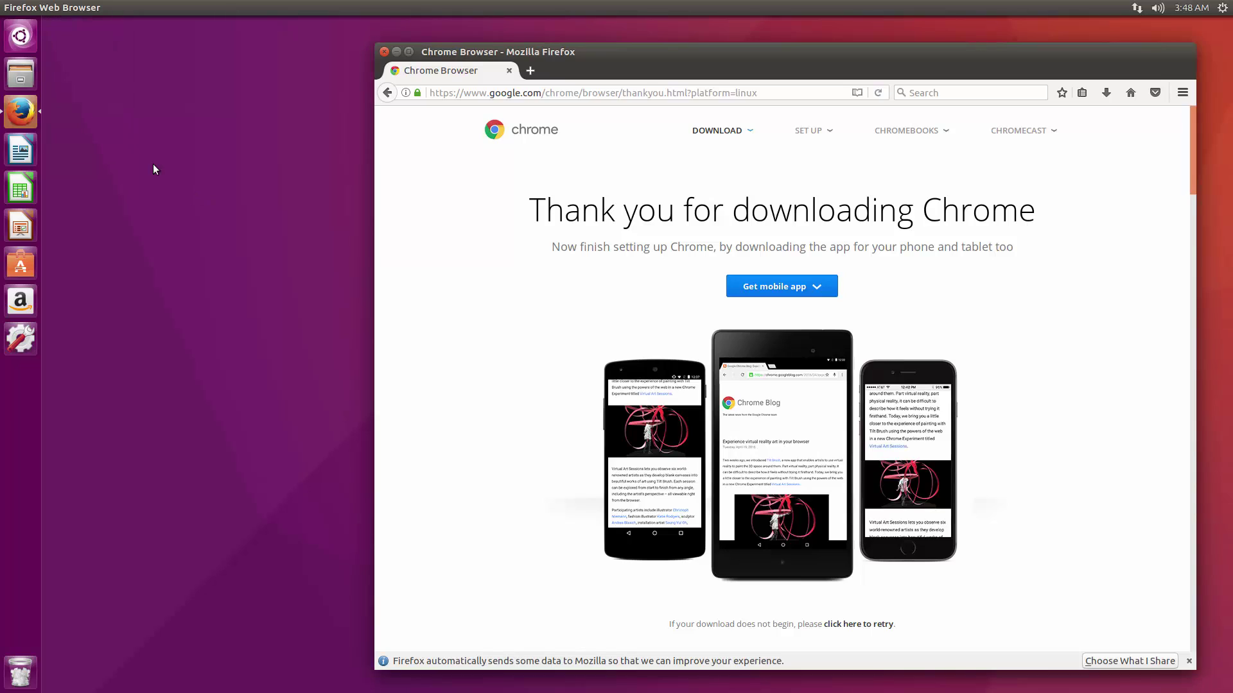
pyautogui.click(21, 37)
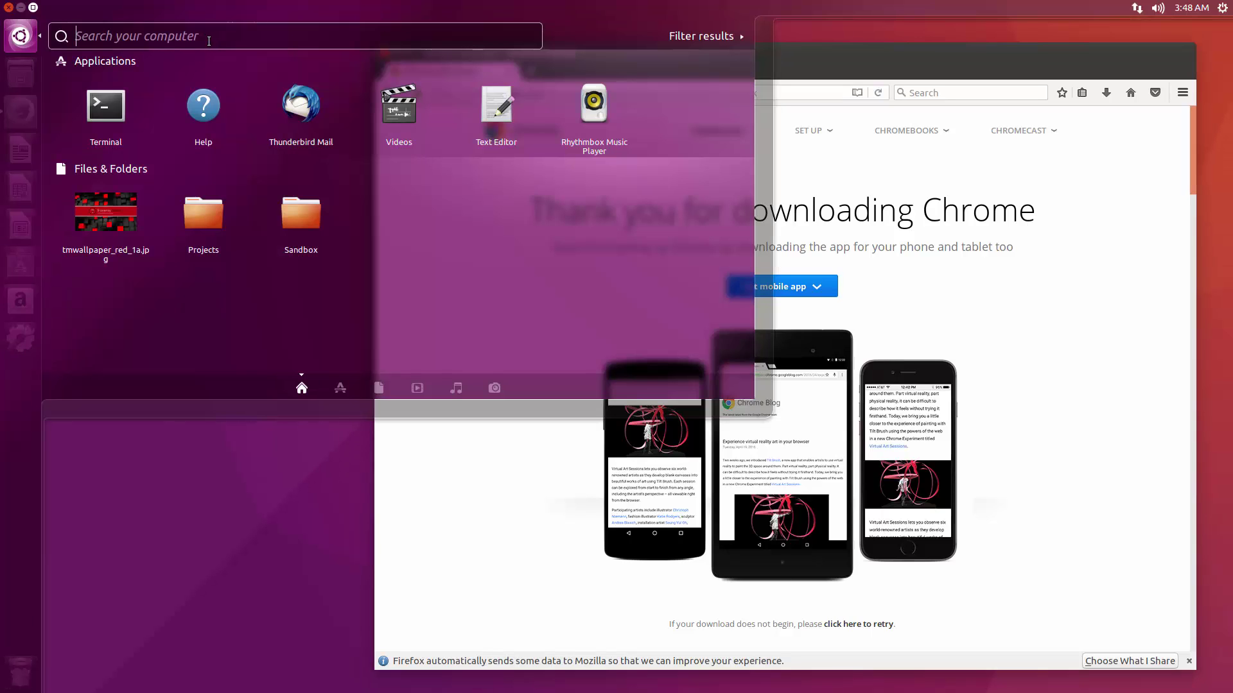
pyautogui.click(210, 42)
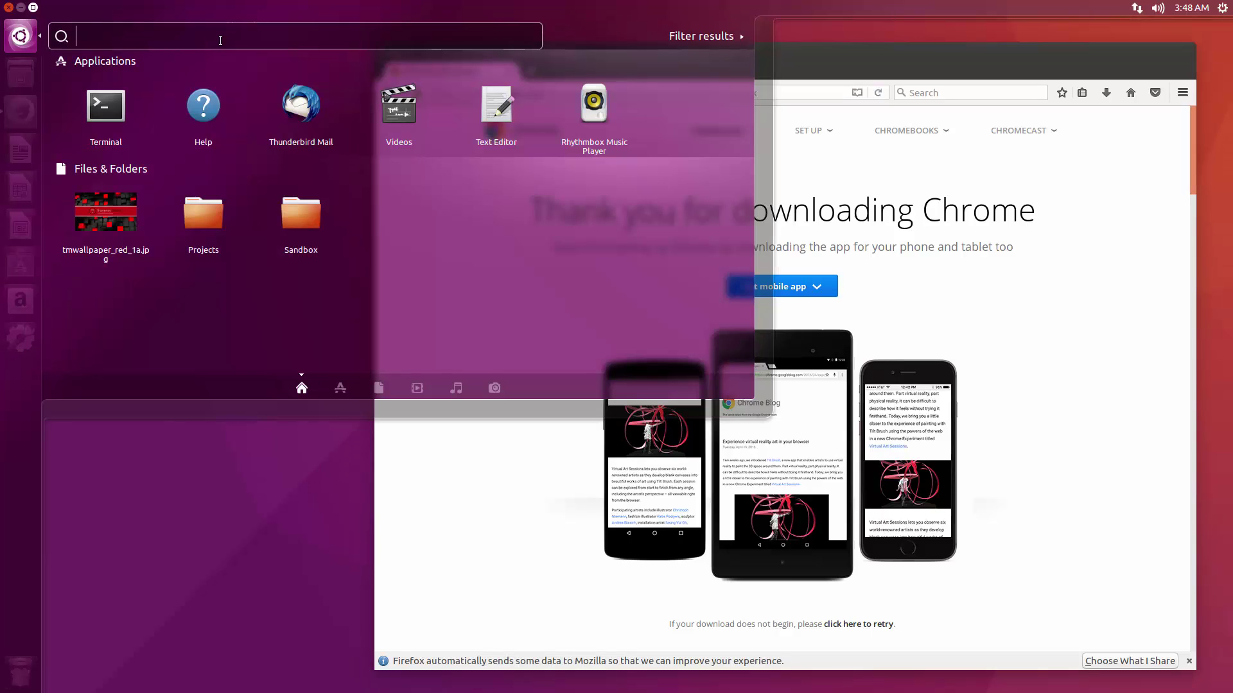
pyautogui.write('chro')
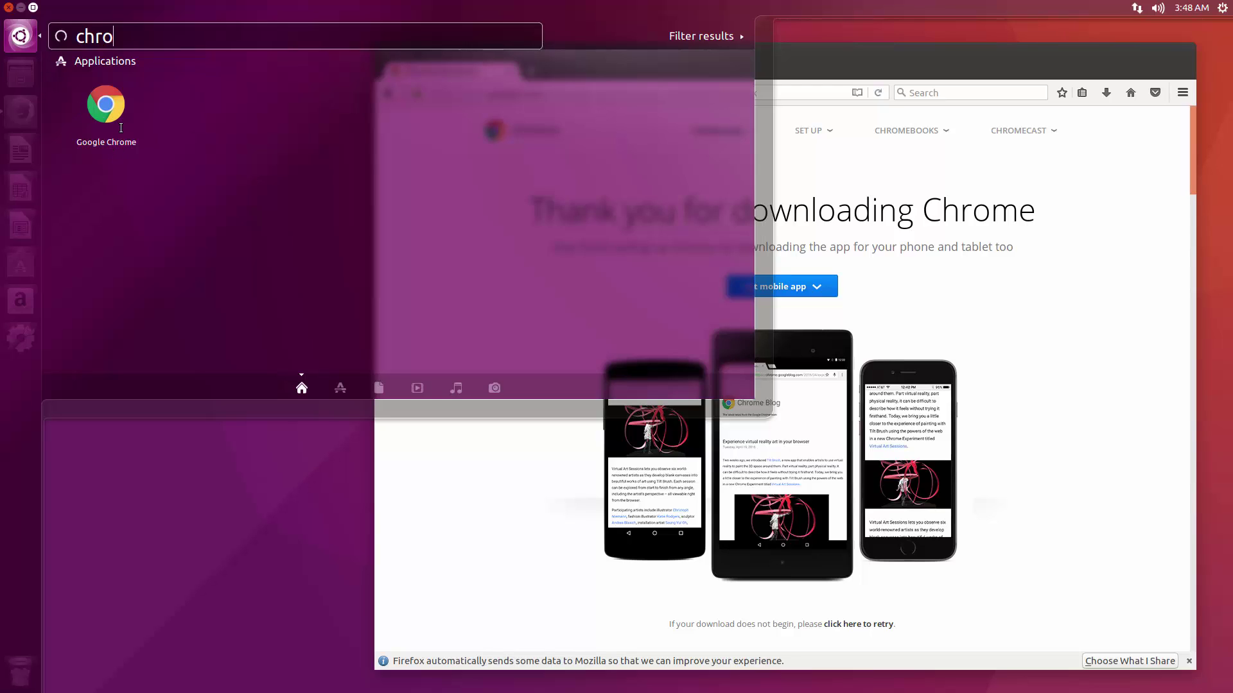
pyautogui.write('m')
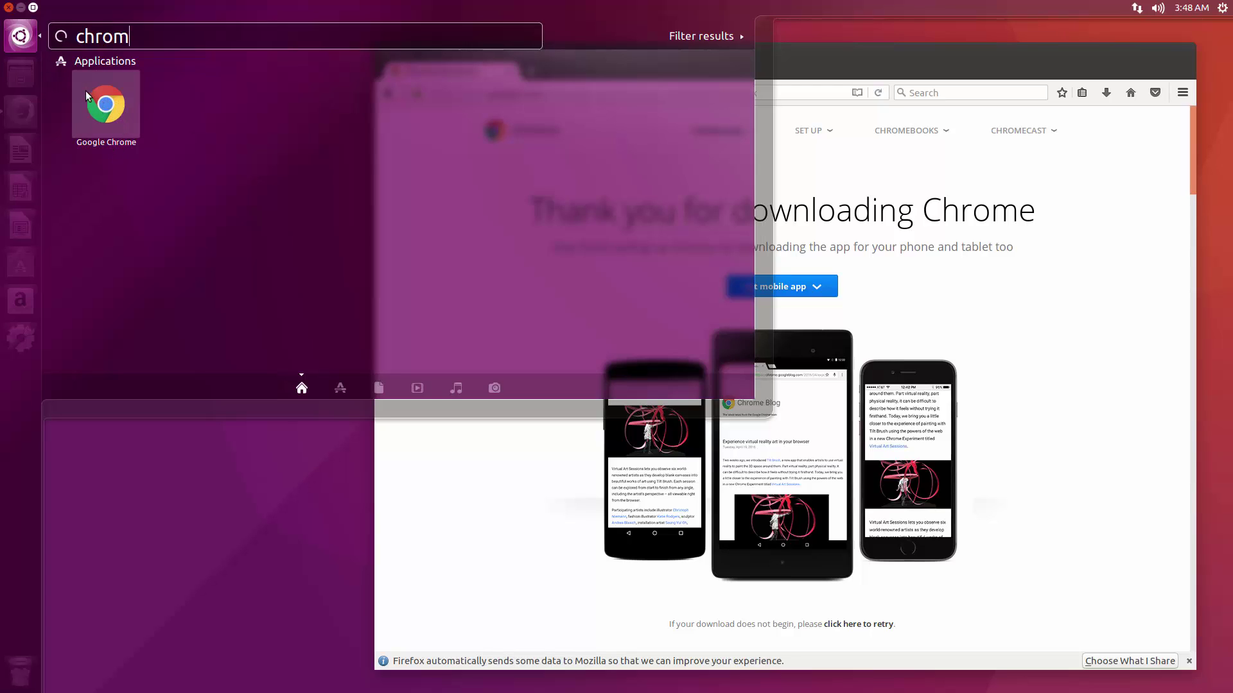
pyautogui.moveTo(82, 95); pyautogui.dragTo(22, 118)
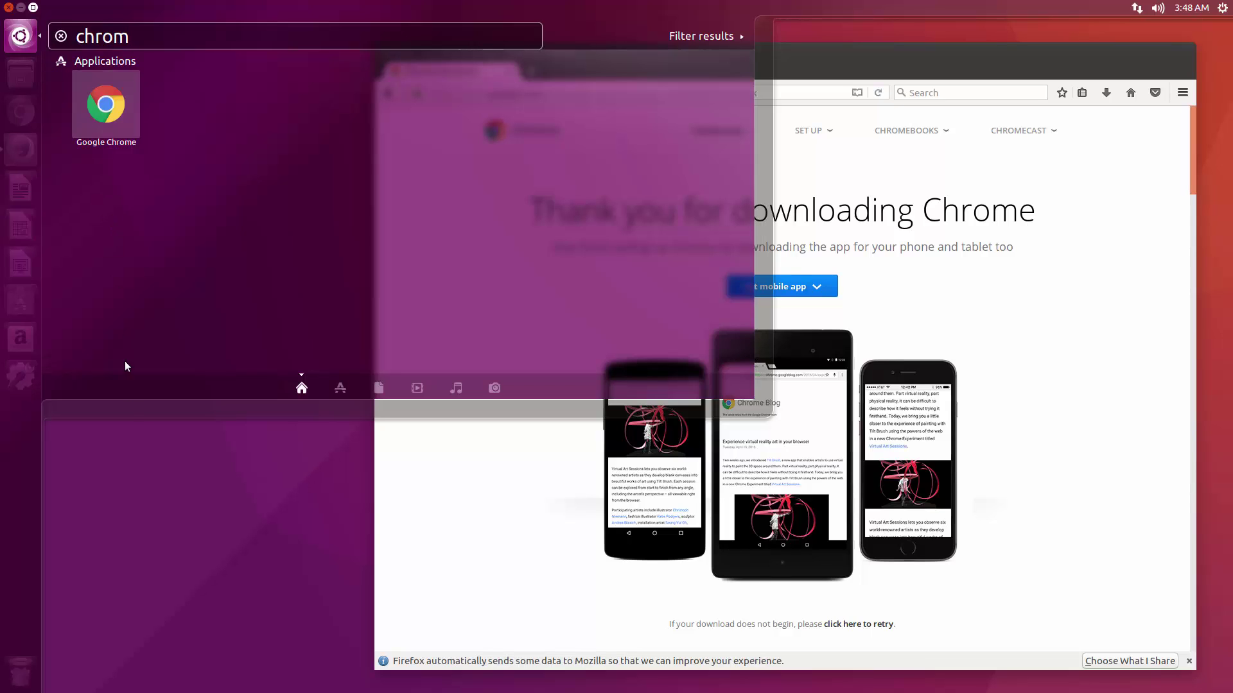
pyautogui.click(145, 448)
# Unpin Firefox from the launcher and quit it.
pyautogui.rightClick(5, 151)
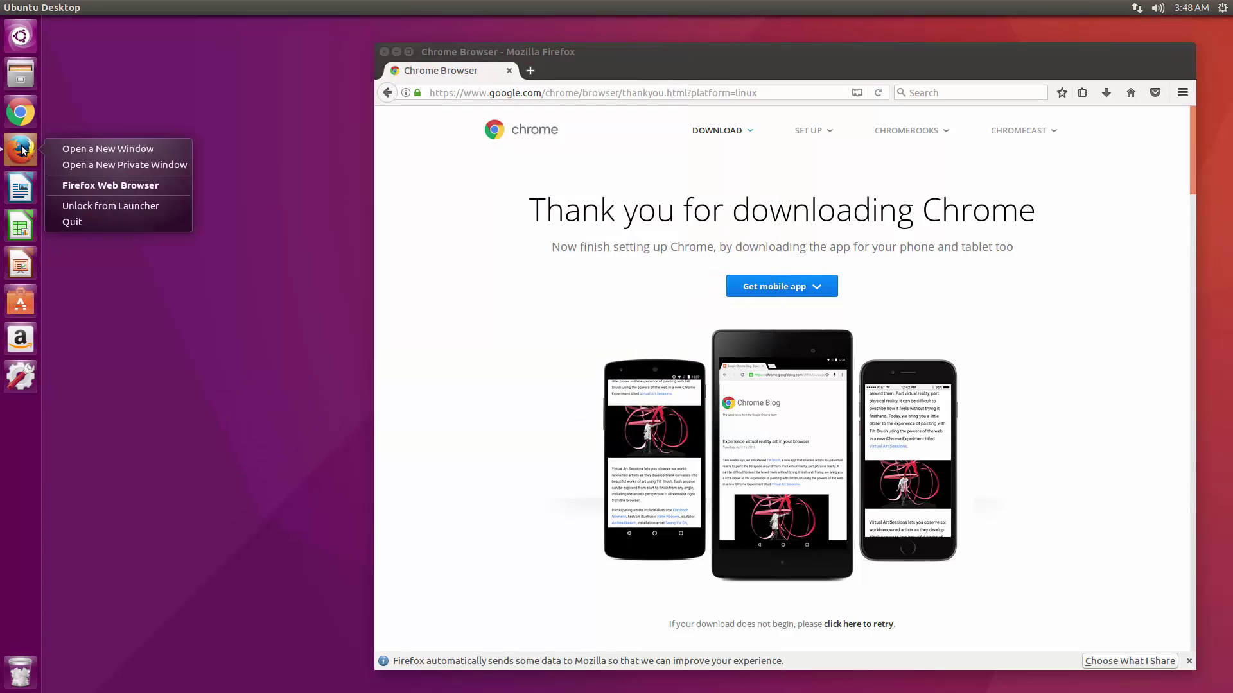
pyautogui.click(114, 206)
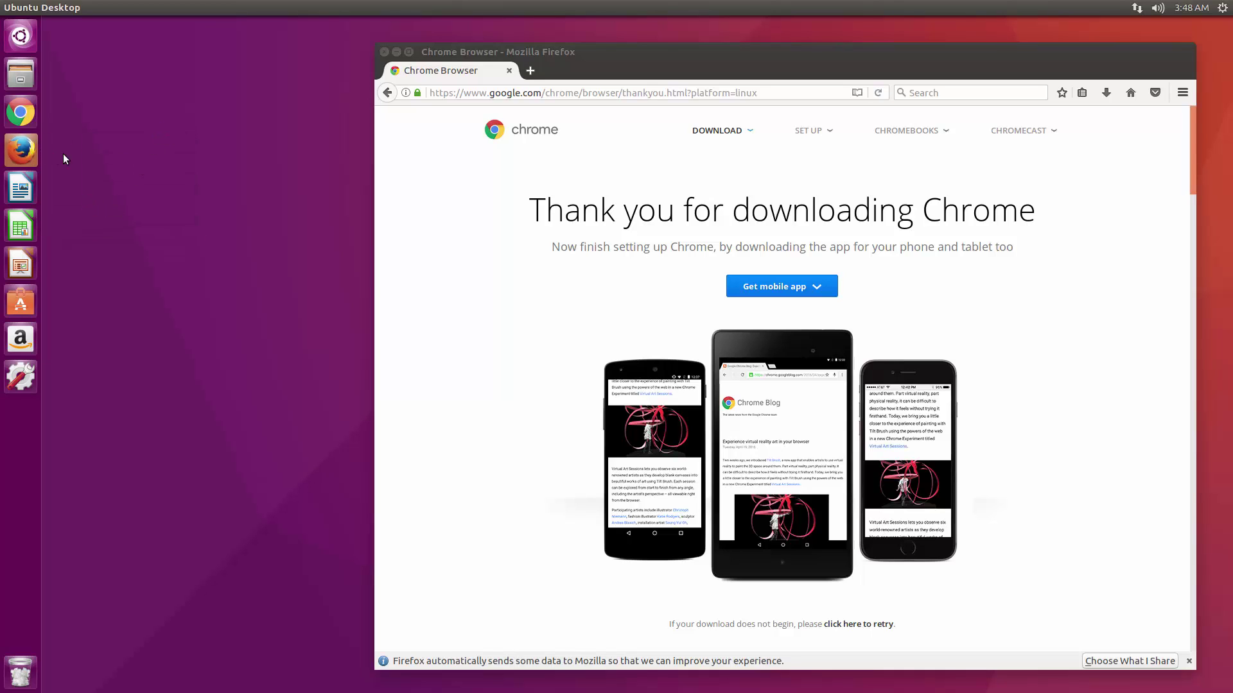
pyautogui.rightClick(27, 152)
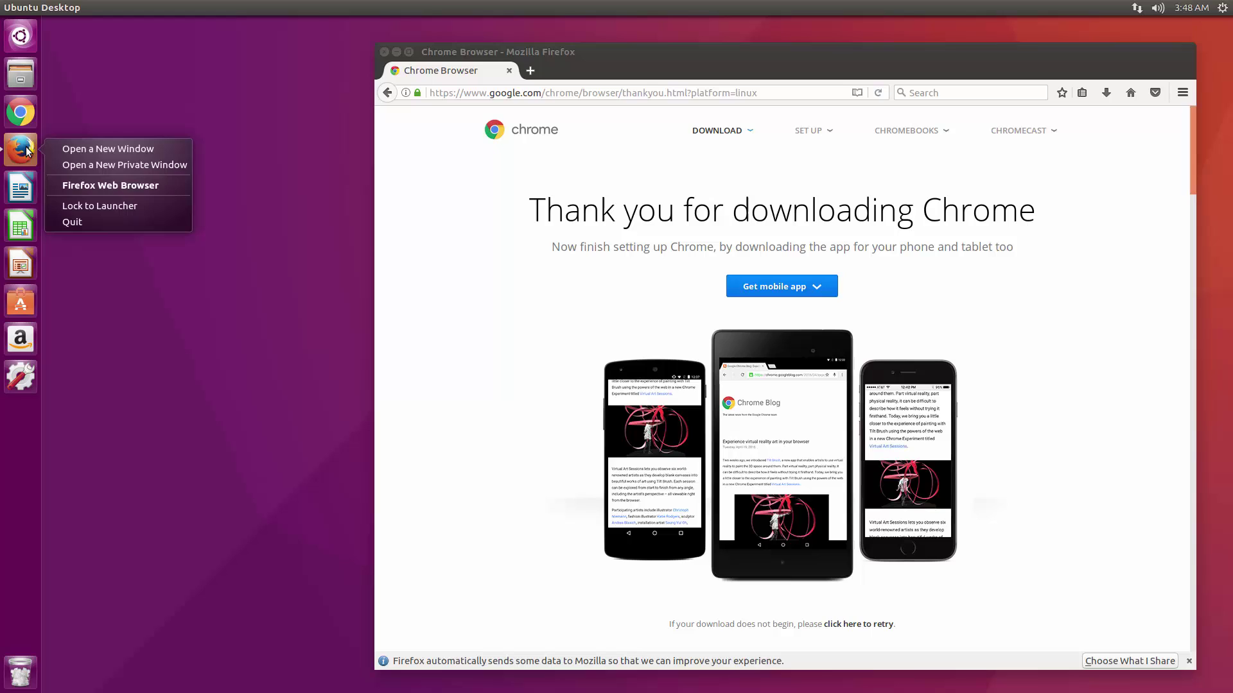
pyautogui.click(101, 221)
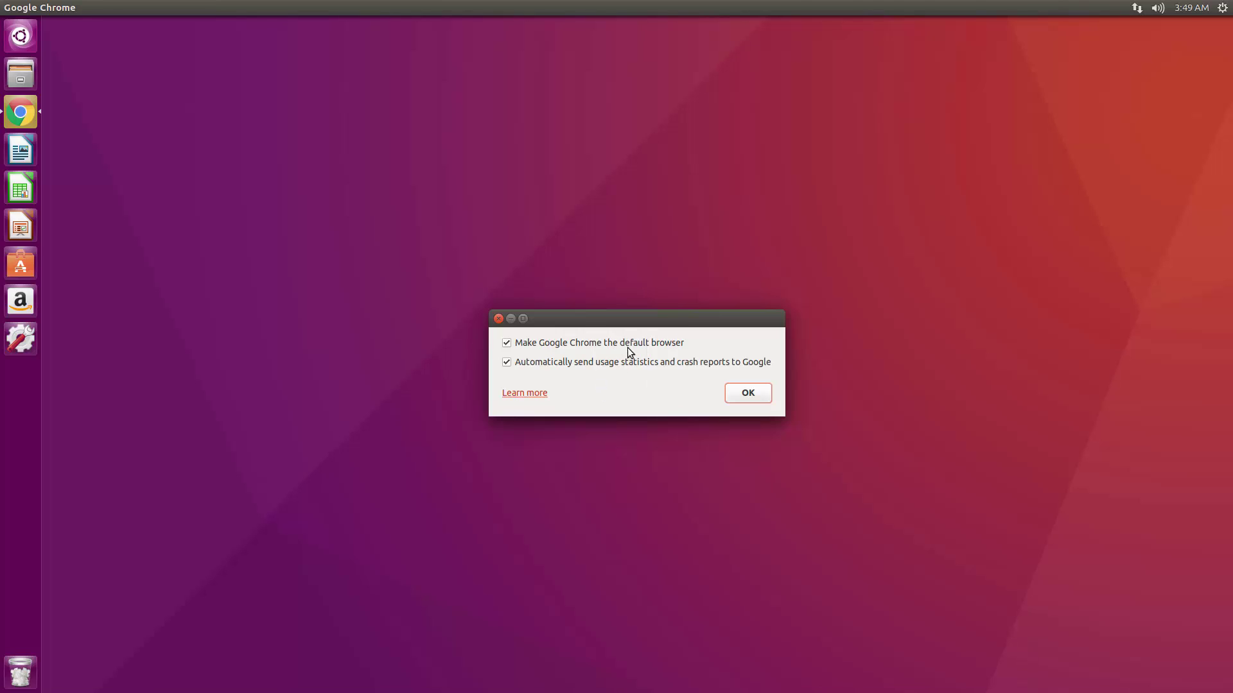
# Decline Chrome's usage-statistics reporting and move the Chrome window to the right half.
pyautogui.click(509, 364)
pyautogui.click(748, 393)
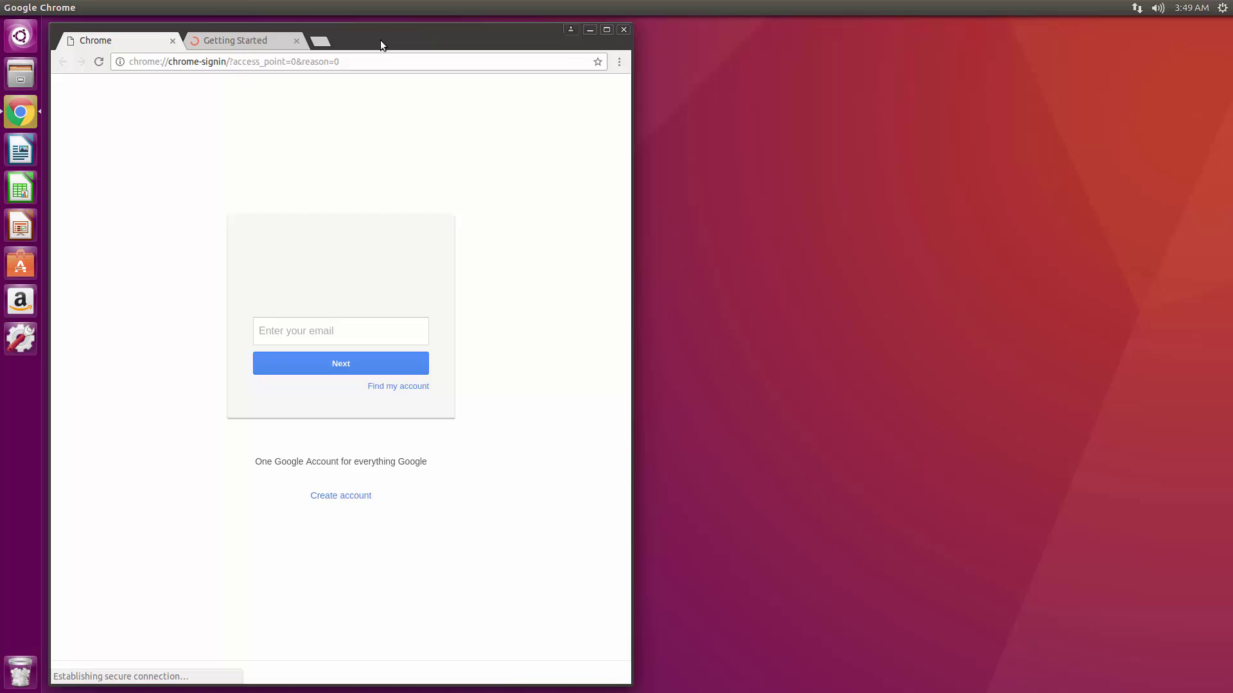
pyautogui.moveTo(381, 40); pyautogui.dragTo(936, 45)
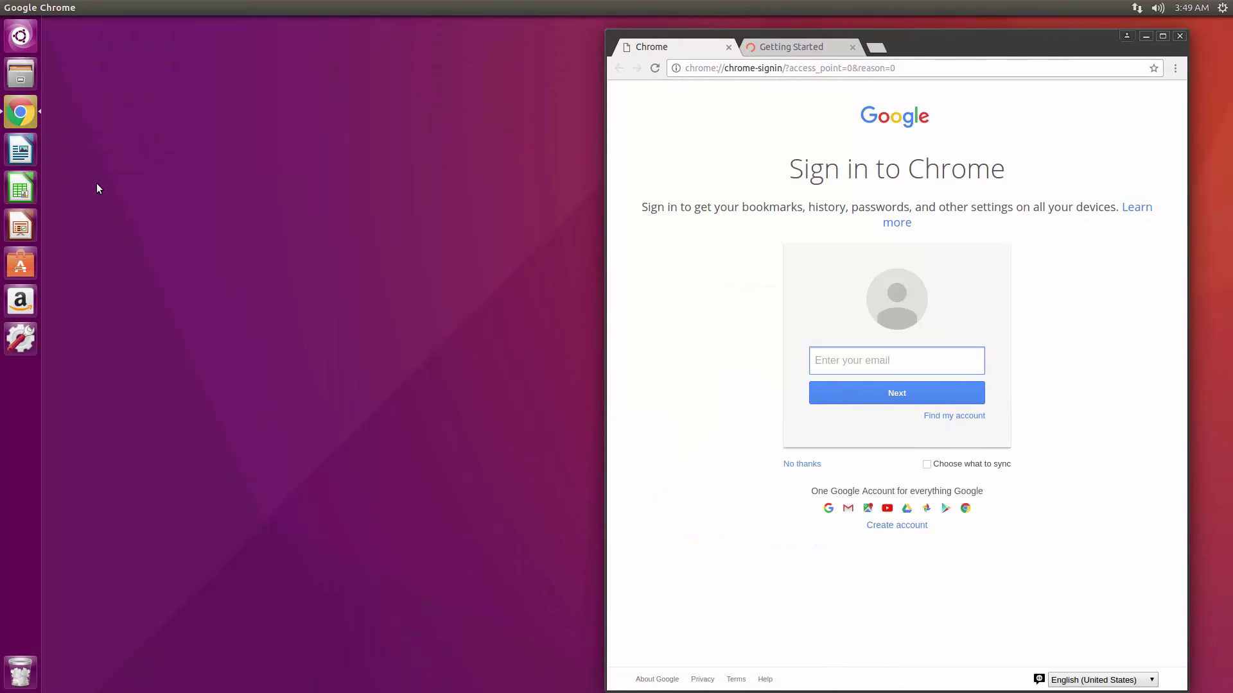
# Unpin LibreOffice Writer, Calc, Impress and Amazon from the launcher, then bring up the error dialog.
pyautogui.rightClick(26, 152)
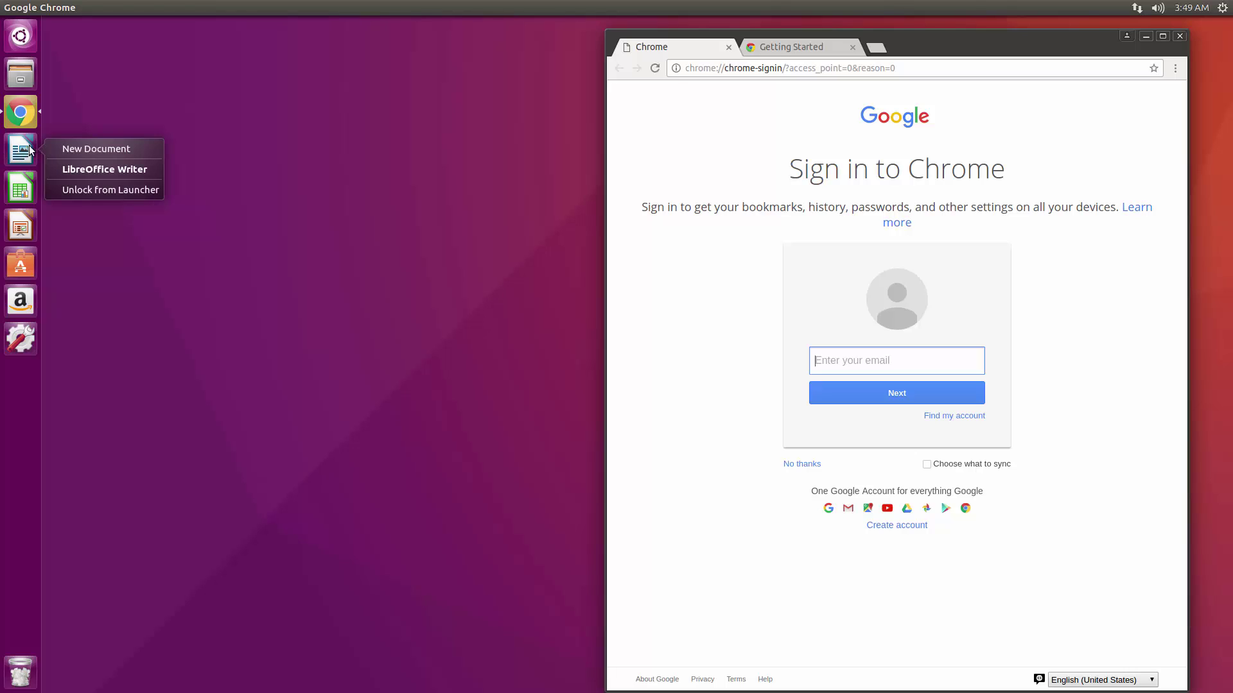
pyautogui.click(117, 191)
pyautogui.rightClick(25, 161)
pyautogui.click(110, 190)
pyautogui.rightClick(28, 155)
pyautogui.click(103, 191)
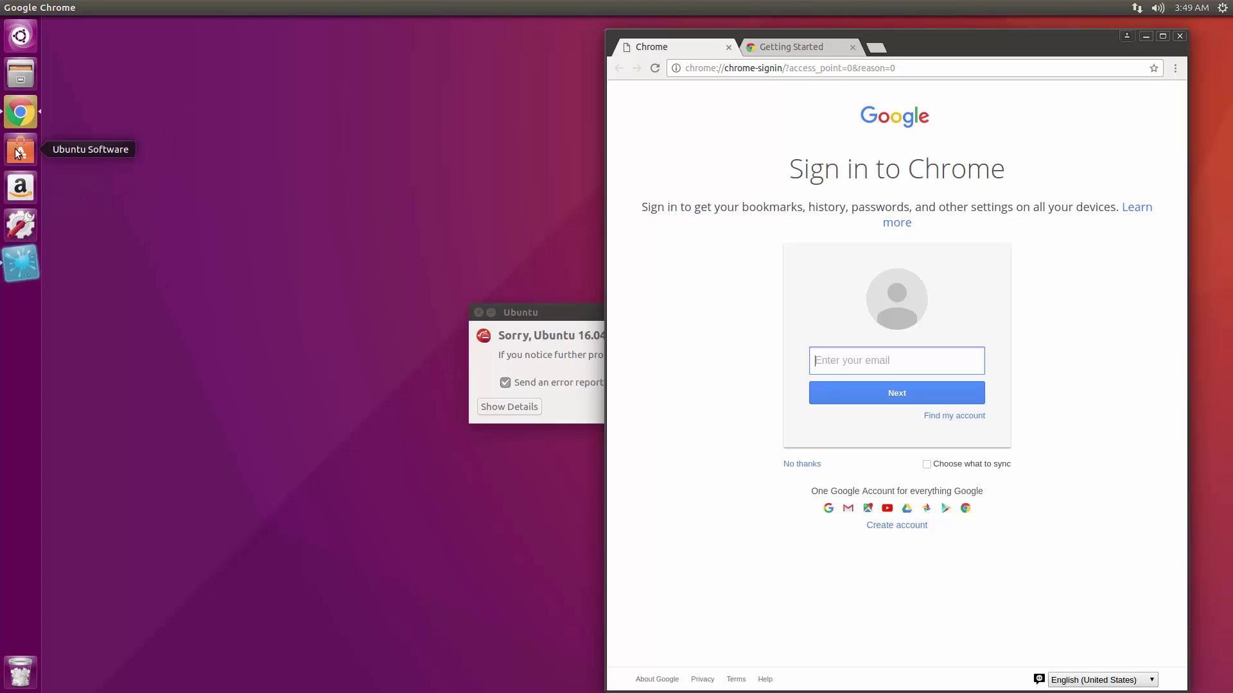
pyautogui.rightClick(18, 196)
pyautogui.click(74, 206)
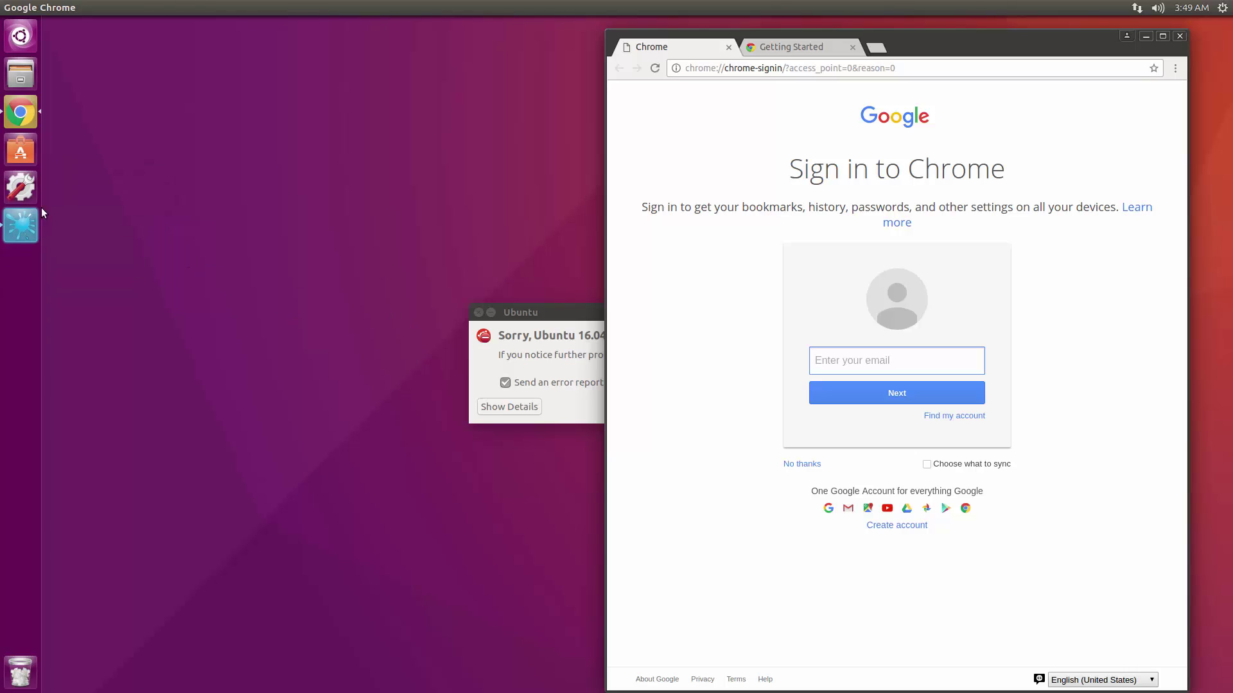
pyautogui.click(570, 320)
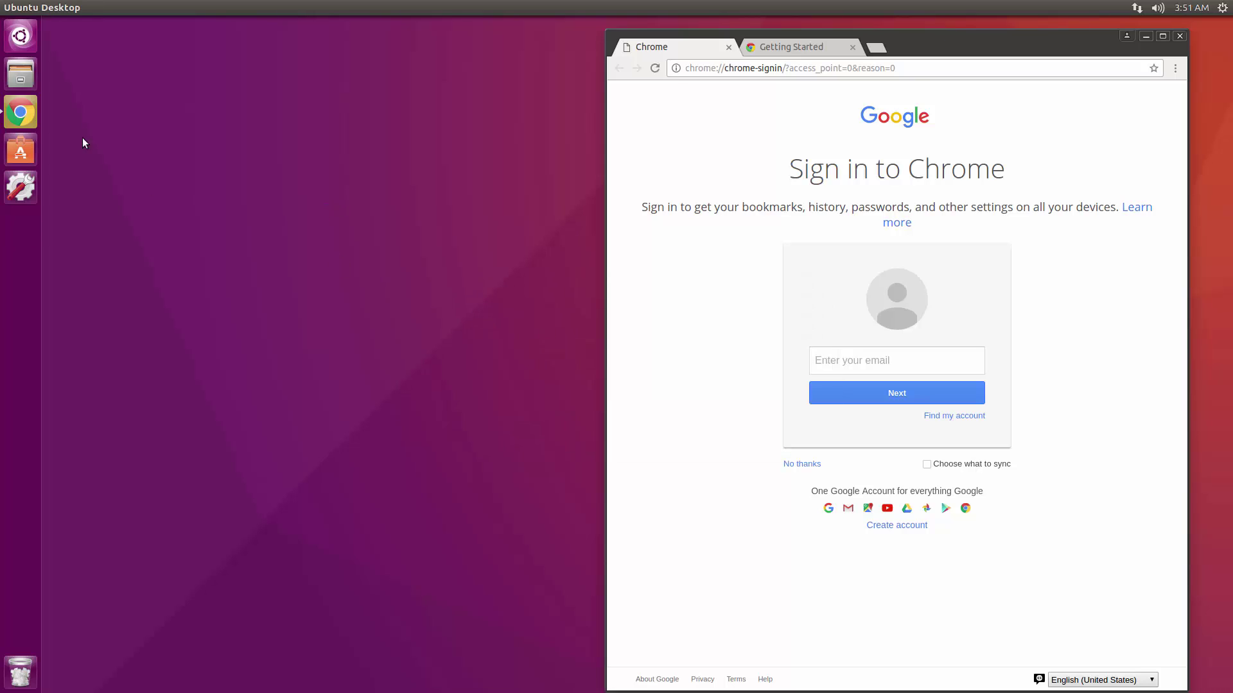
# Open Terminal and run sudo apt-get update with the sudo password.
pyautogui.click(20, 36)
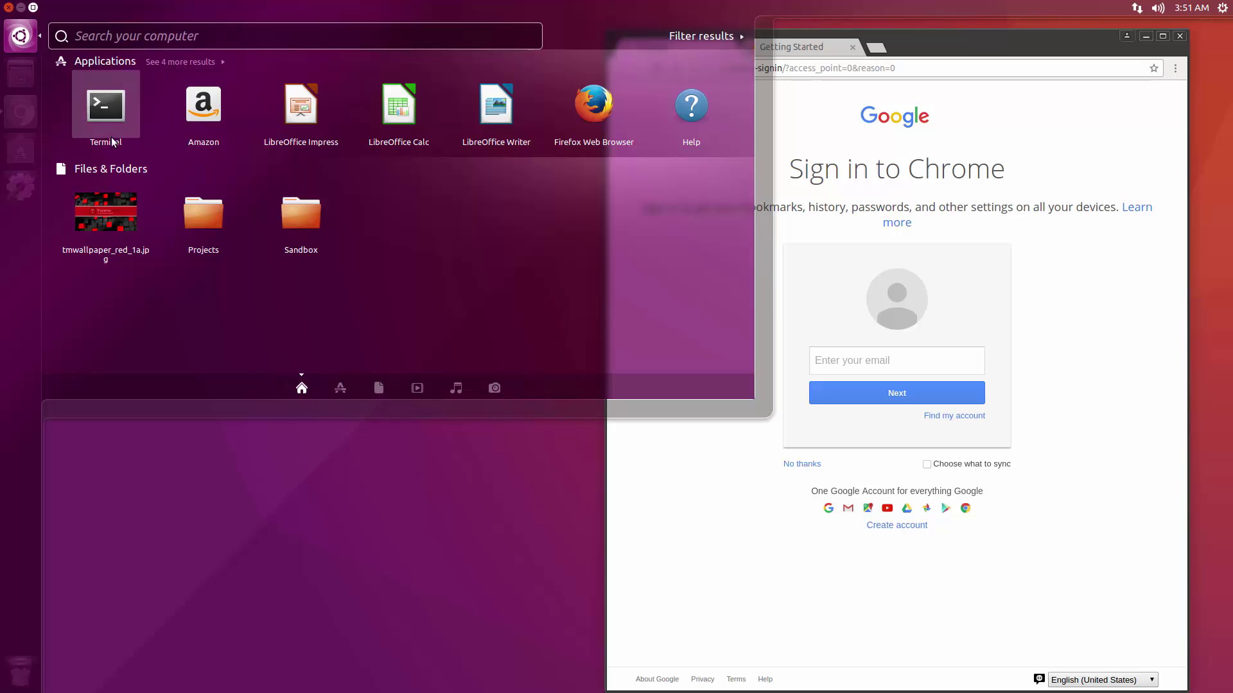
pyautogui.click(105, 110)
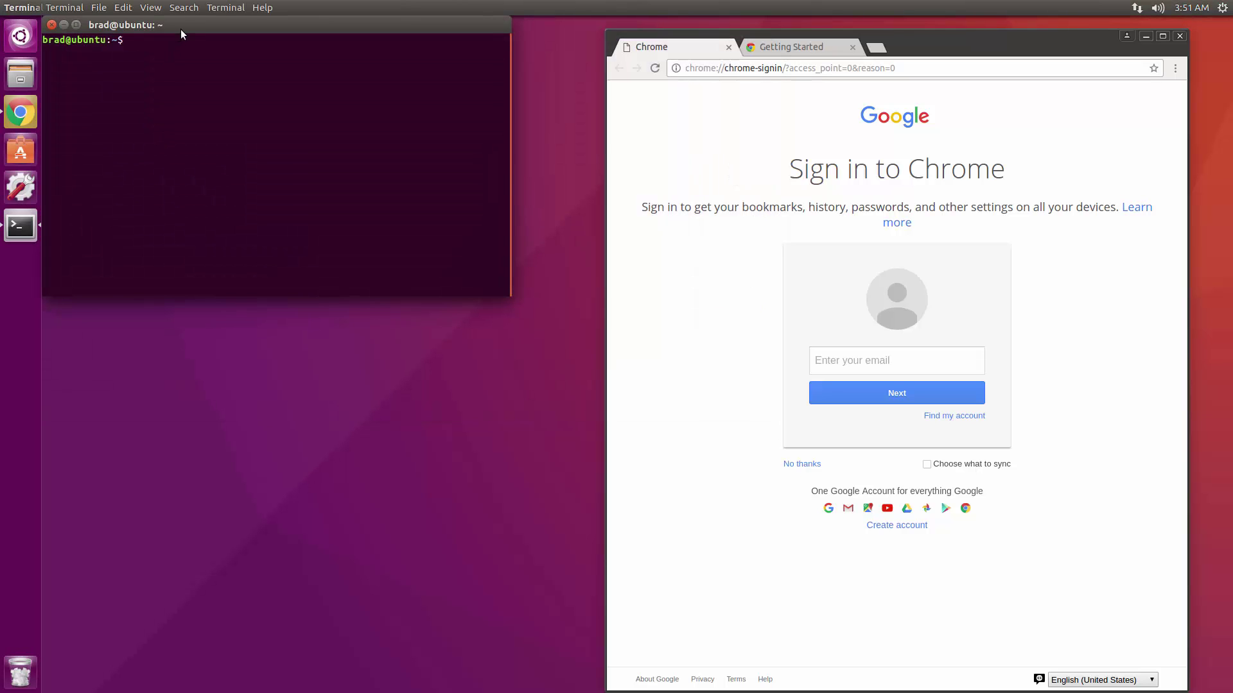
pyautogui.moveTo(182, 25); pyautogui.dragTo(270, 180)
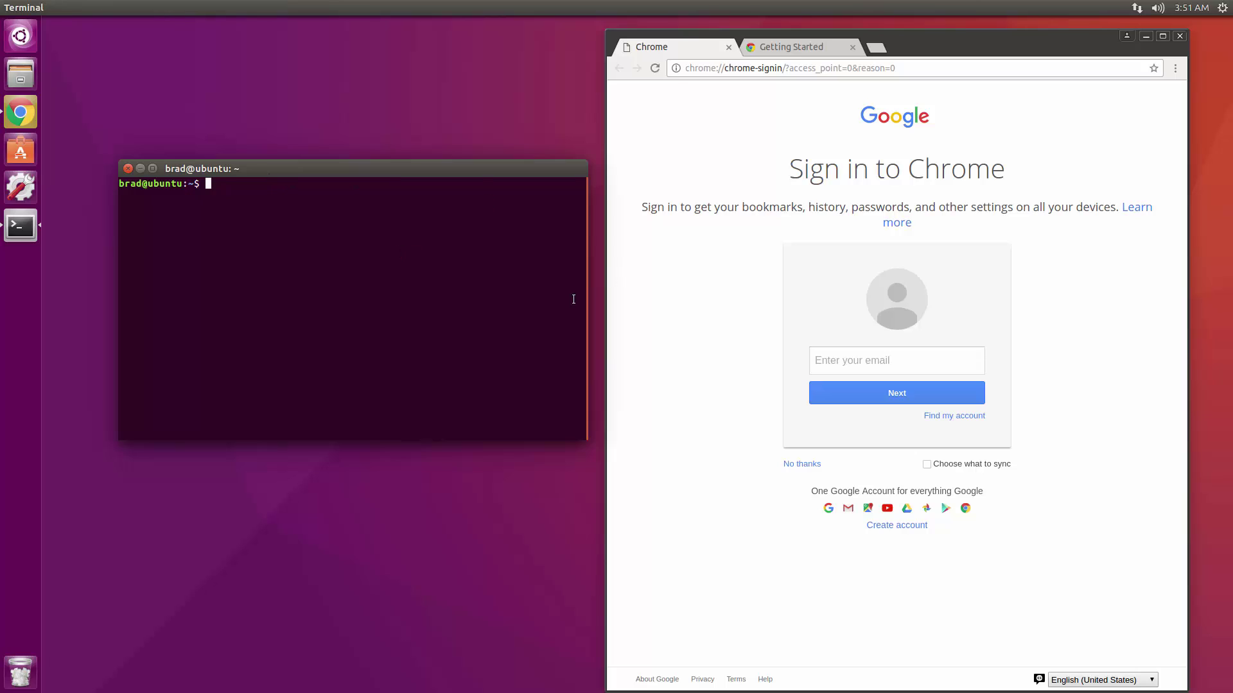
pyautogui.write('sudo a')
pyautogui.write('p')
pyautogui.press('BackSpace')
pyautogui.write('o apt-get update')
pyautogui.press('Return')
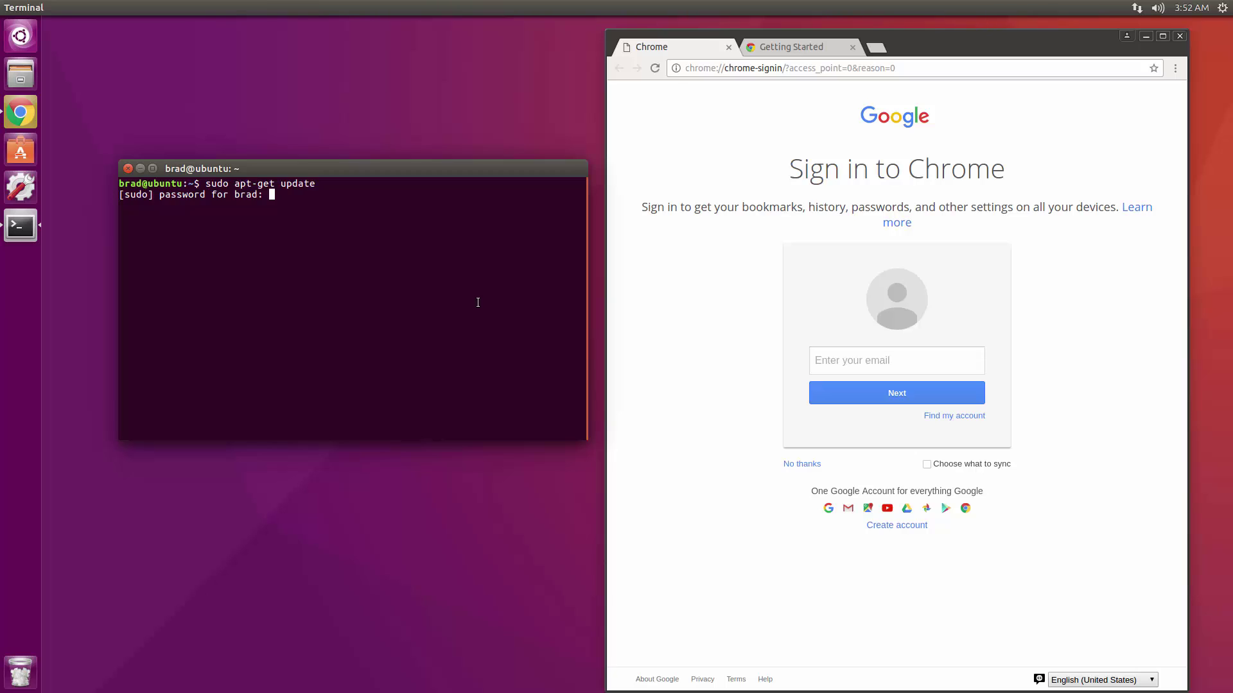
pyautogui.press('Return')
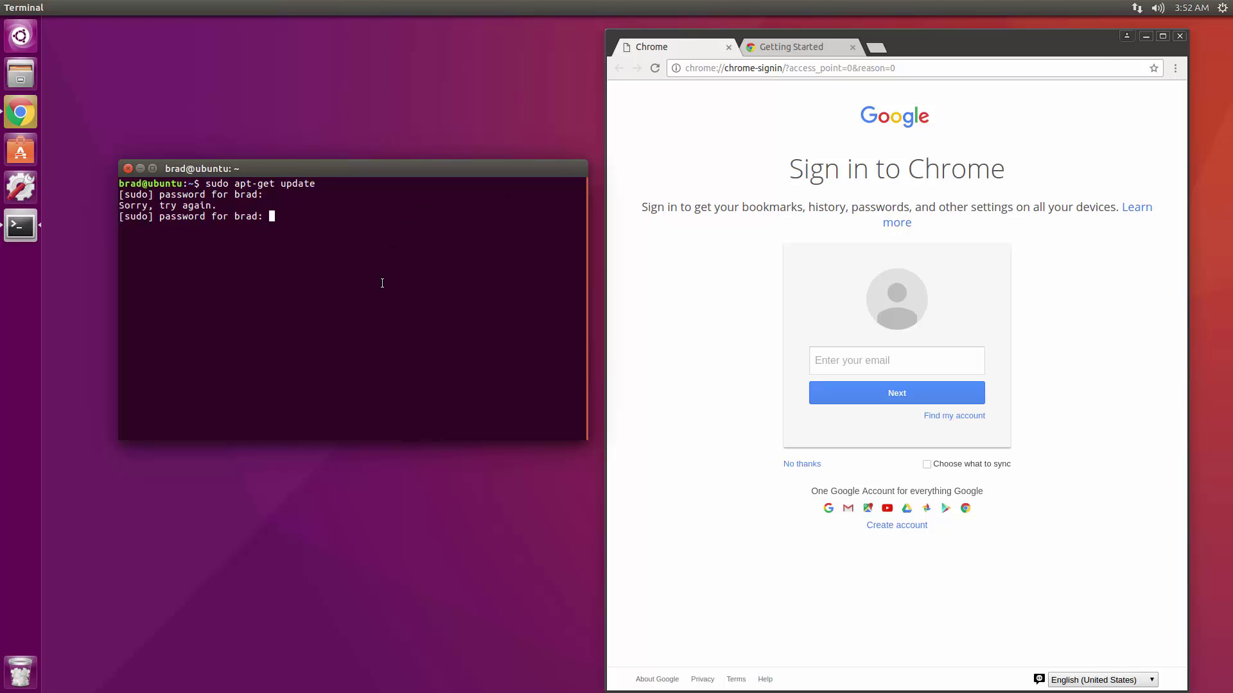
pyautogui.press('Return')
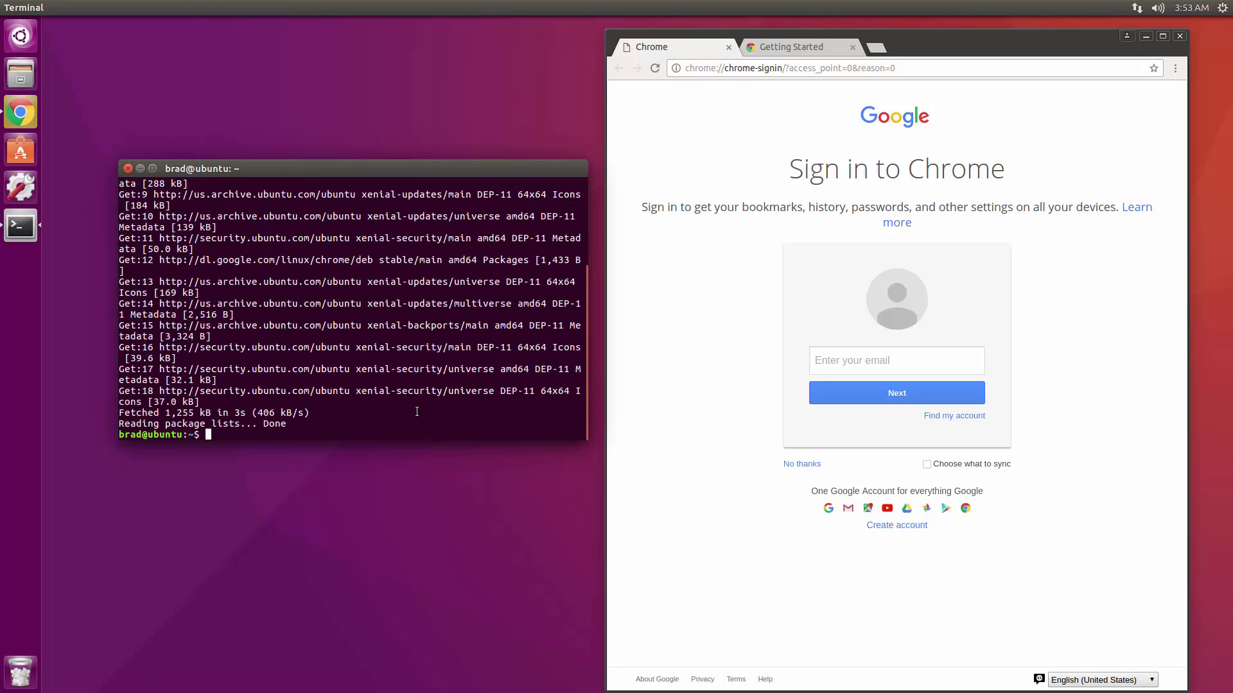
# Install Terminator with sudo apt-get install terminator, confirming with y.
pyautogui.write('sudo apt-get install terminator')
pyautogui.press('Return')
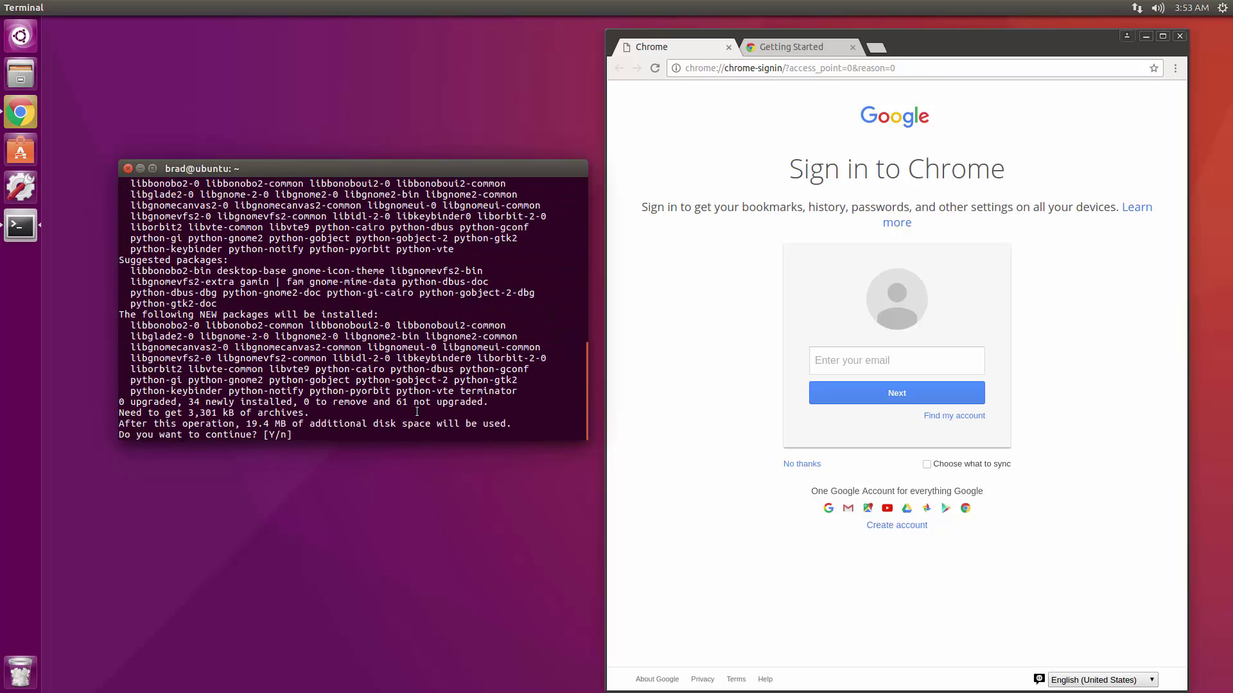
pyautogui.write('y')
pyautogui.press('Return')
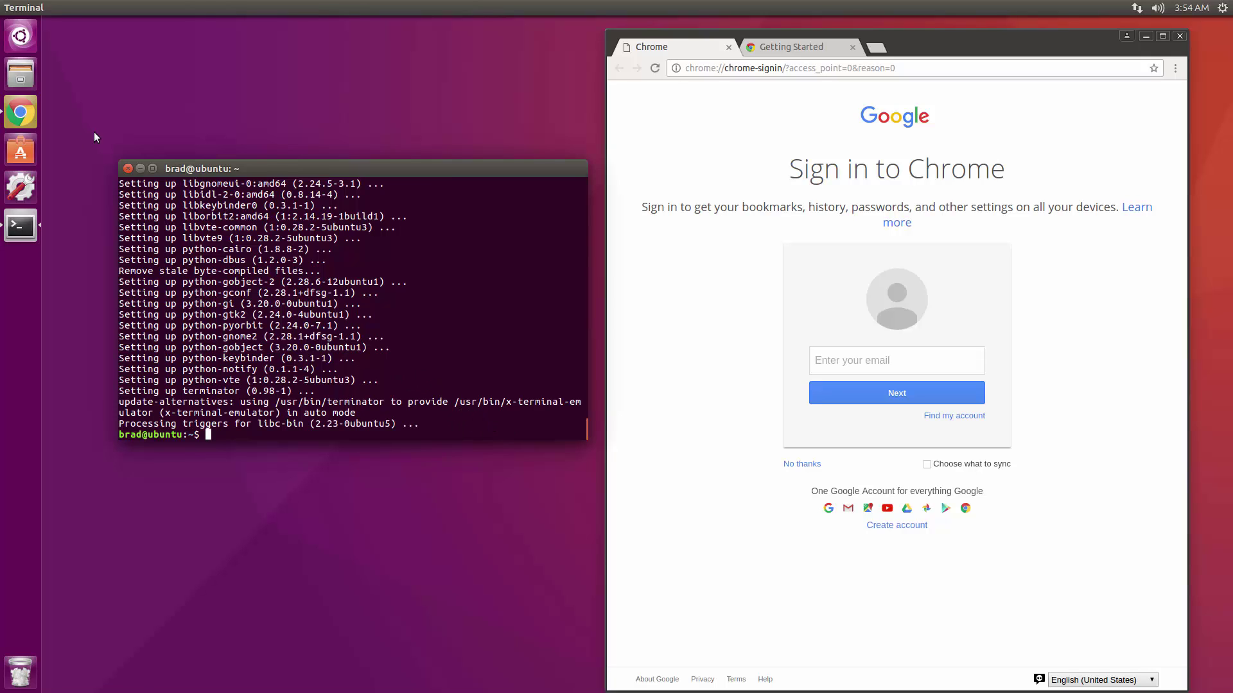
# Close the Terminal, pin Terminator to the launcher above Chrome, and launch it.
pyautogui.click(129, 169)
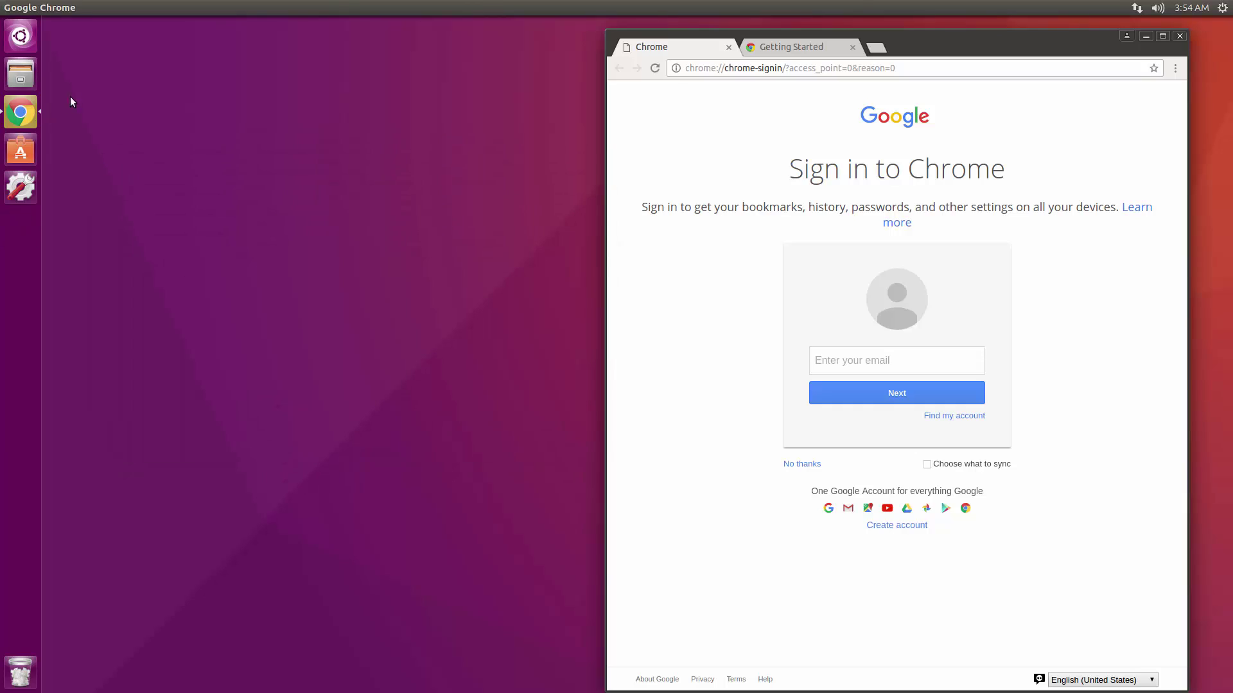
pyautogui.click(13, 37)
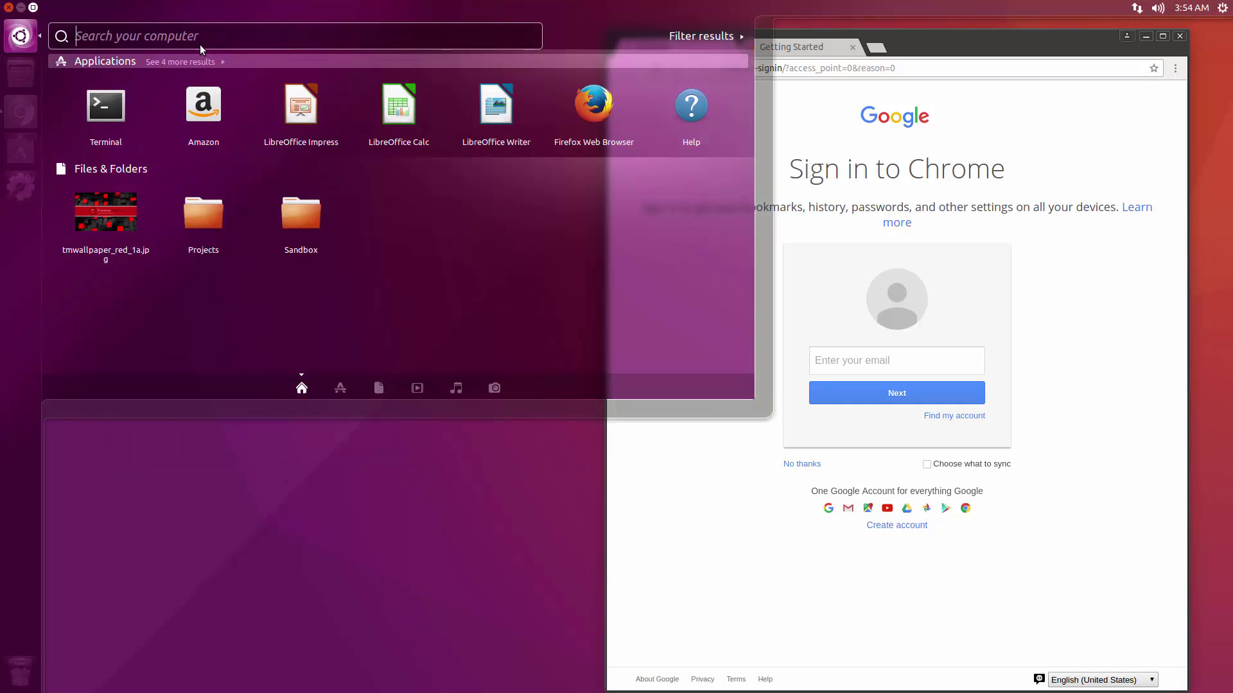
pyautogui.write('term')
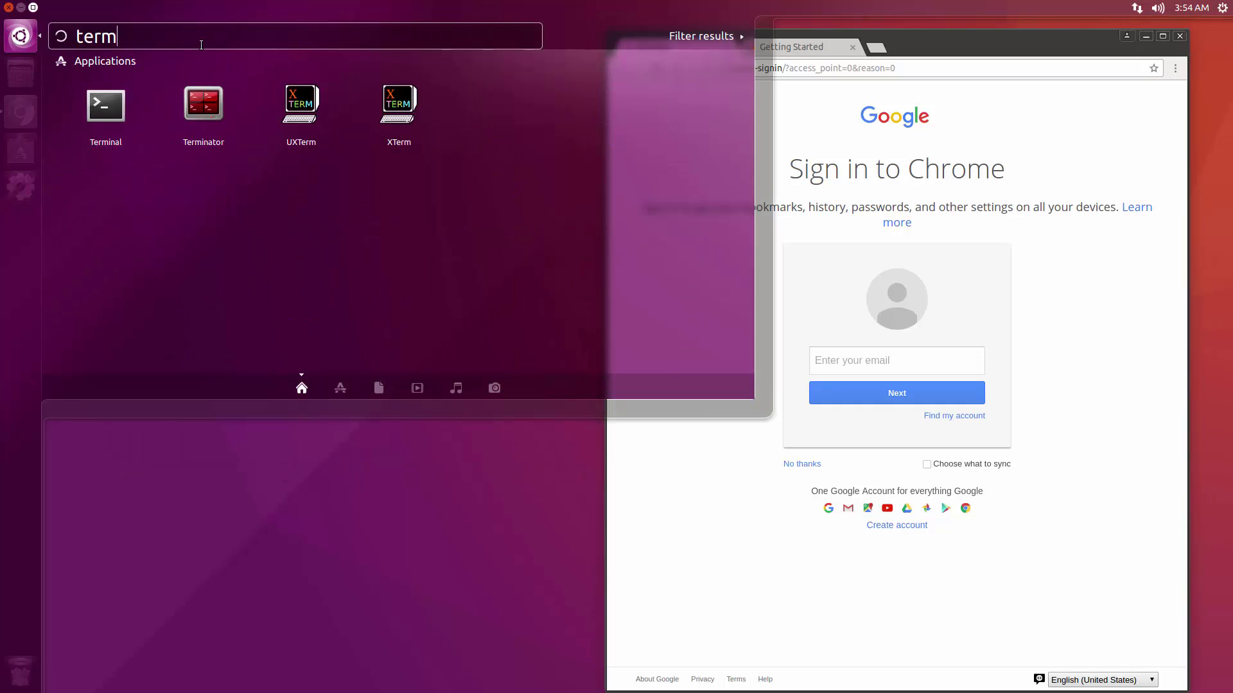
pyautogui.moveTo(196, 100); pyautogui.dragTo(23, 151)
pyautogui.click(201, 465)
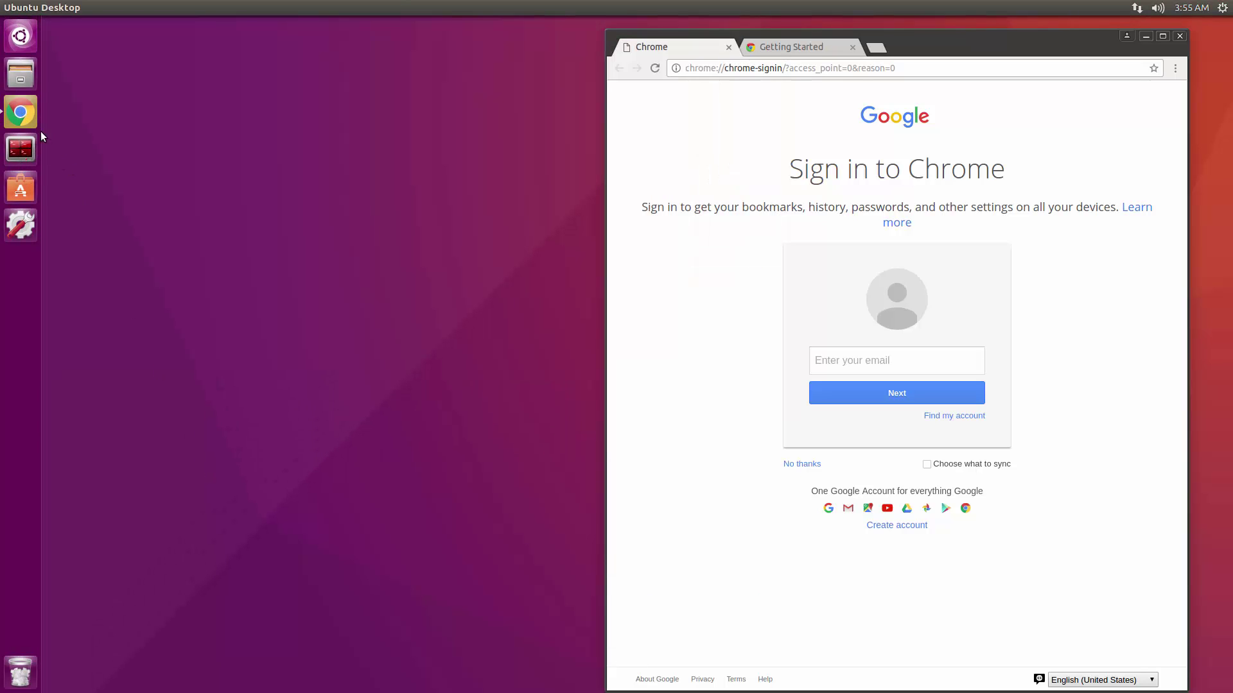
pyautogui.moveTo(25, 148); pyautogui.dragTo(25, 112)
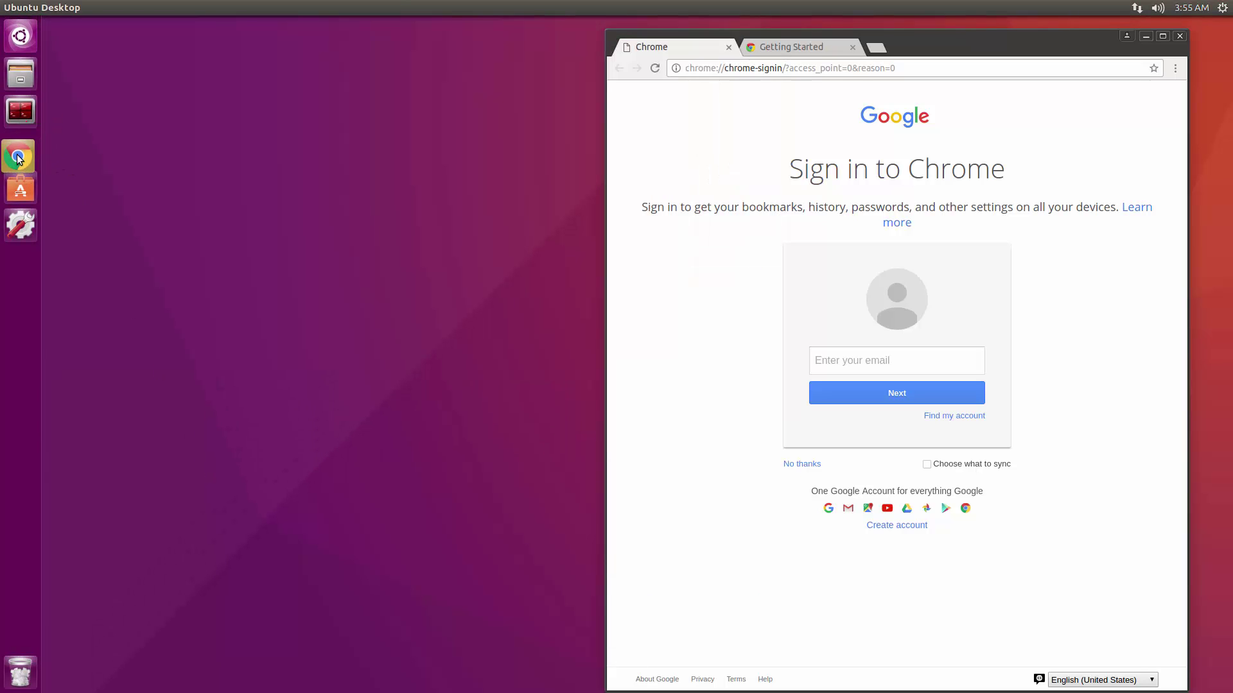
pyautogui.click(20, 111)
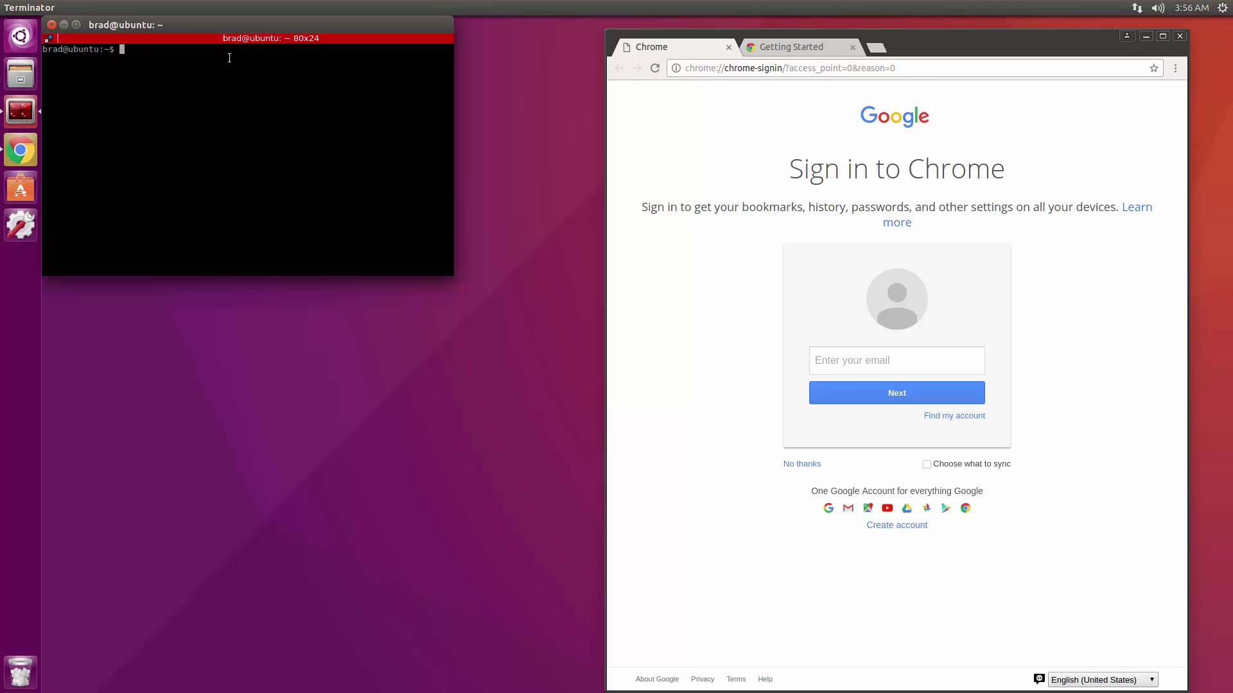
# Move Terminator centre-left, enlarge its font, and split it horizontally.
pyautogui.moveTo(253, 25); pyautogui.dragTo(363, 165)
pyautogui.hotkey('ctrl', '+')
pyautogui.rightClick(282, 259)
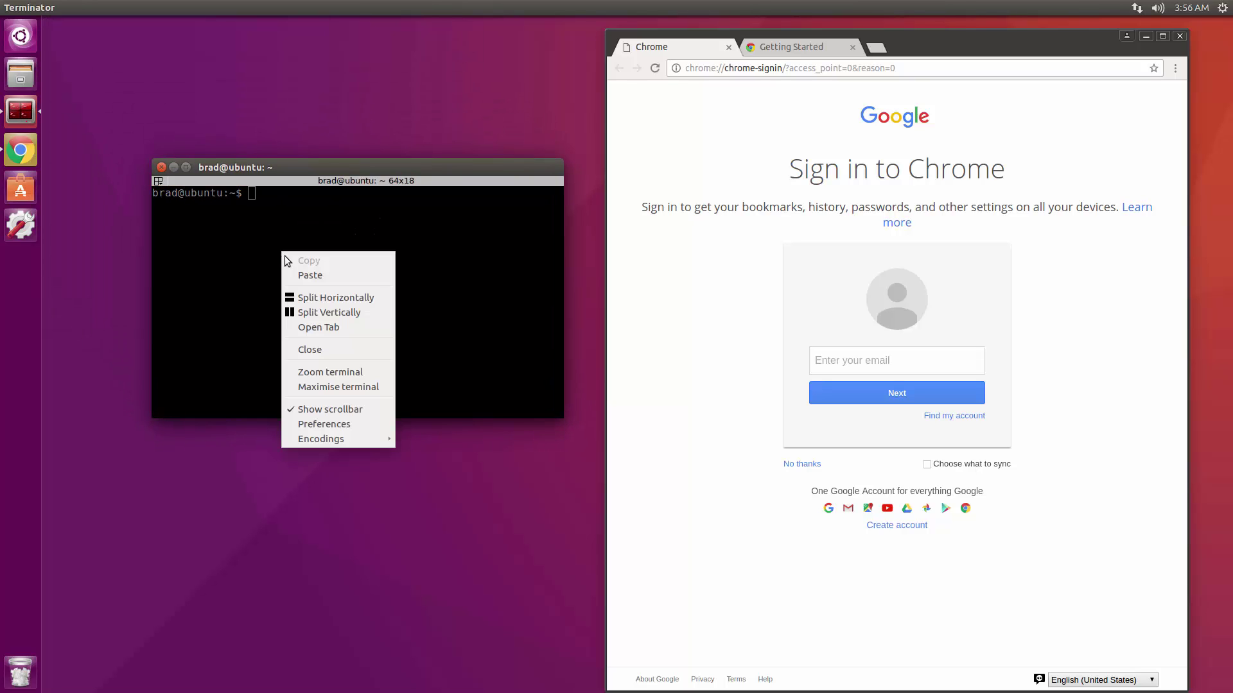
pyautogui.click(347, 299)
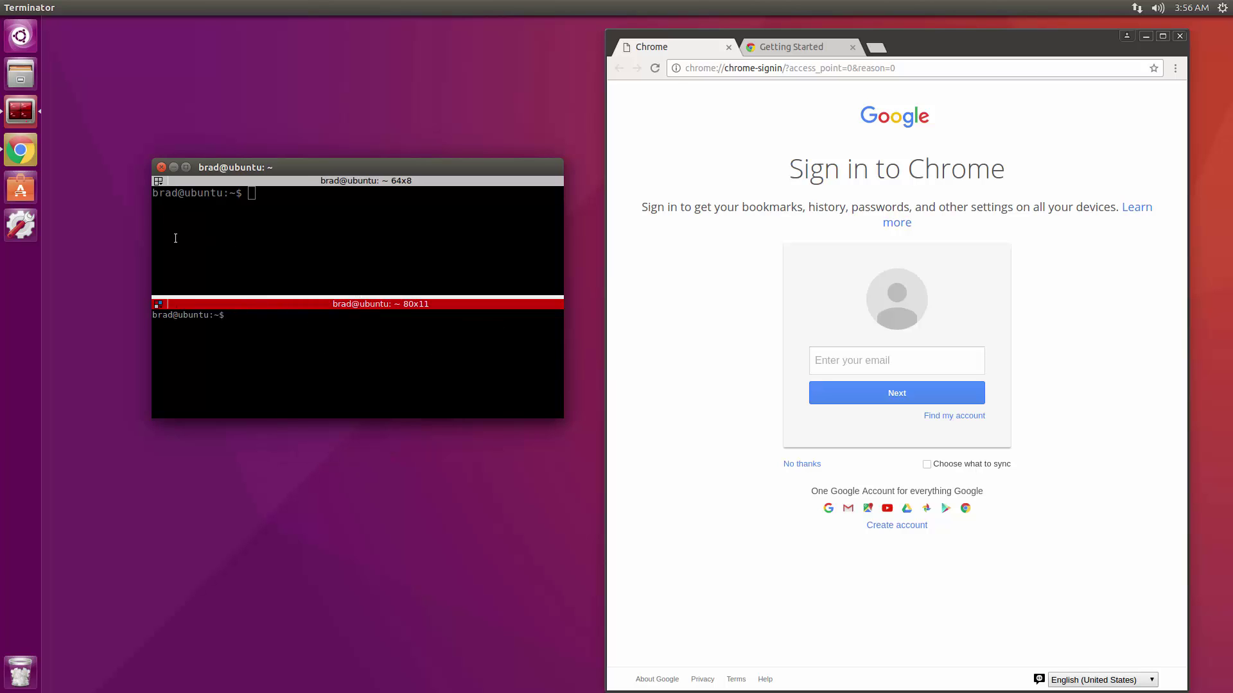
# Switch between the upper and lower panes, then close the lower pane.
pyautogui.click(318, 226)
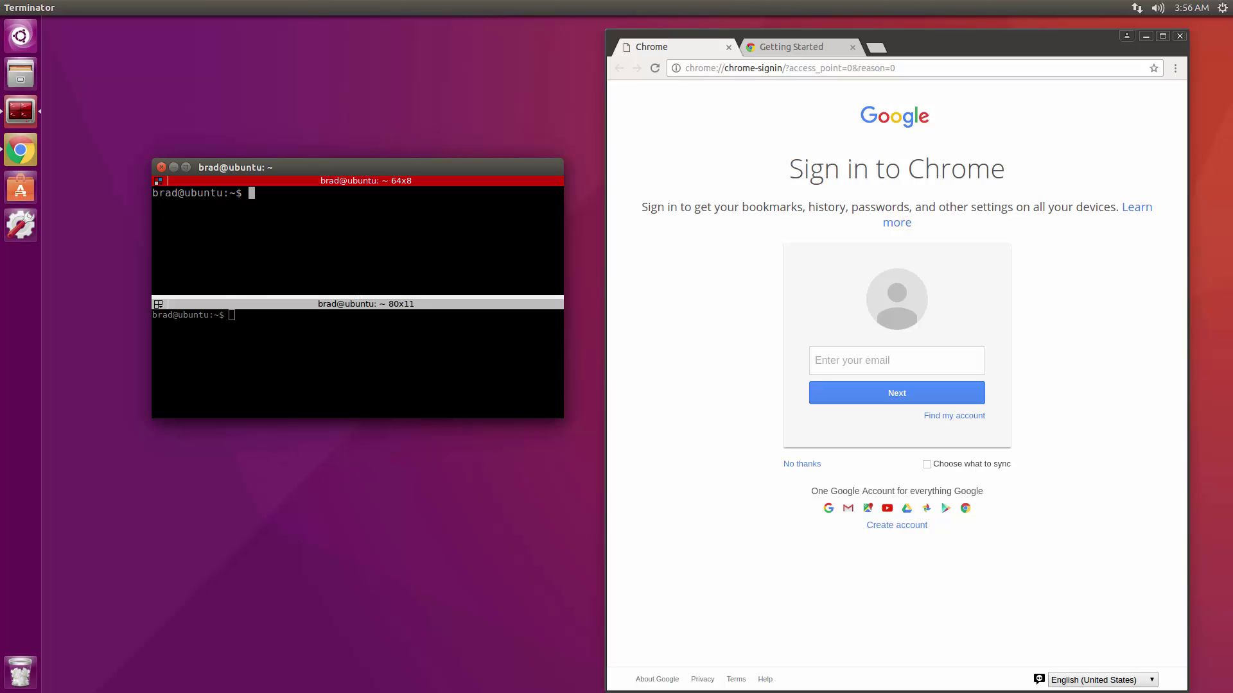
pyautogui.click(493, 314)
pyautogui.rightClick(464, 345)
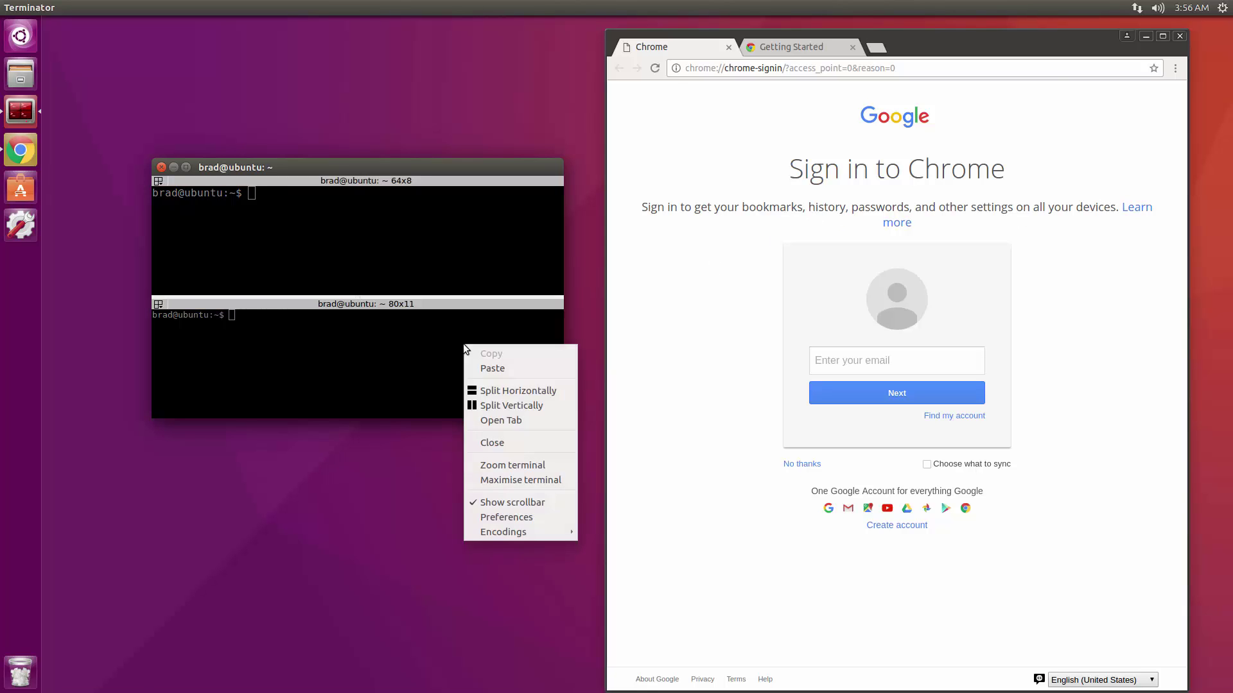
pyautogui.click(515, 438)
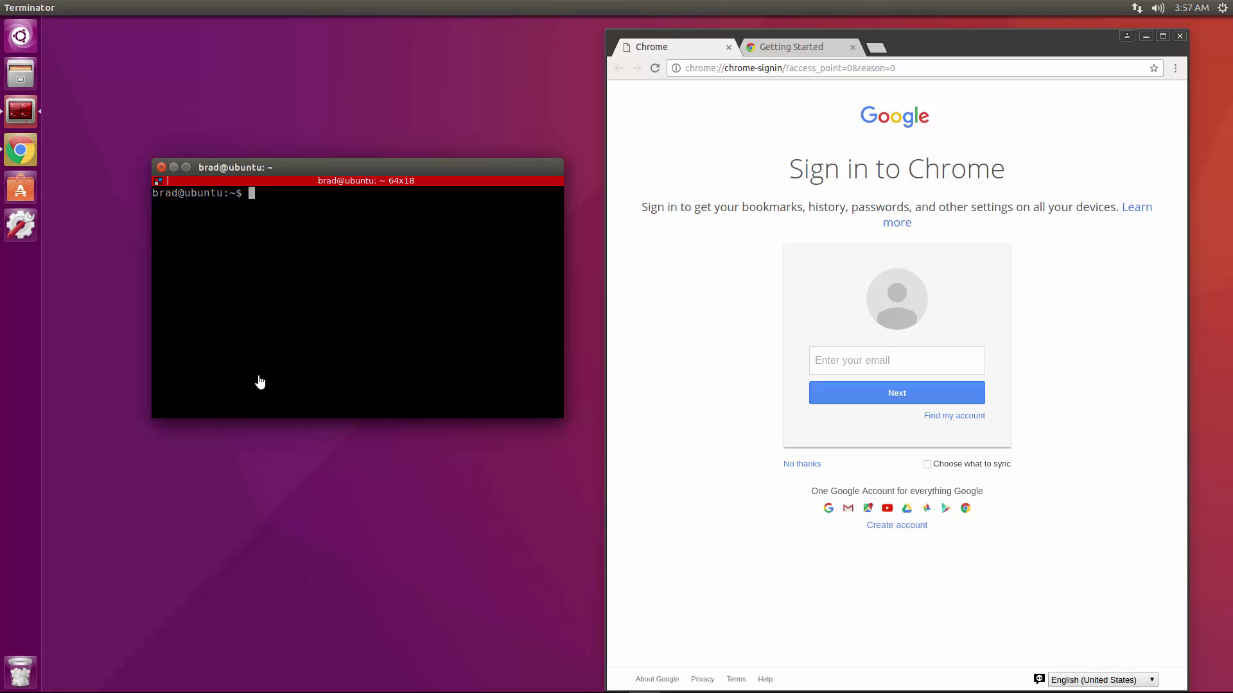
# Add the ppa:webupd8team/atom repository with sudo add-apt-repository.
pyautogui.write('sudo ')
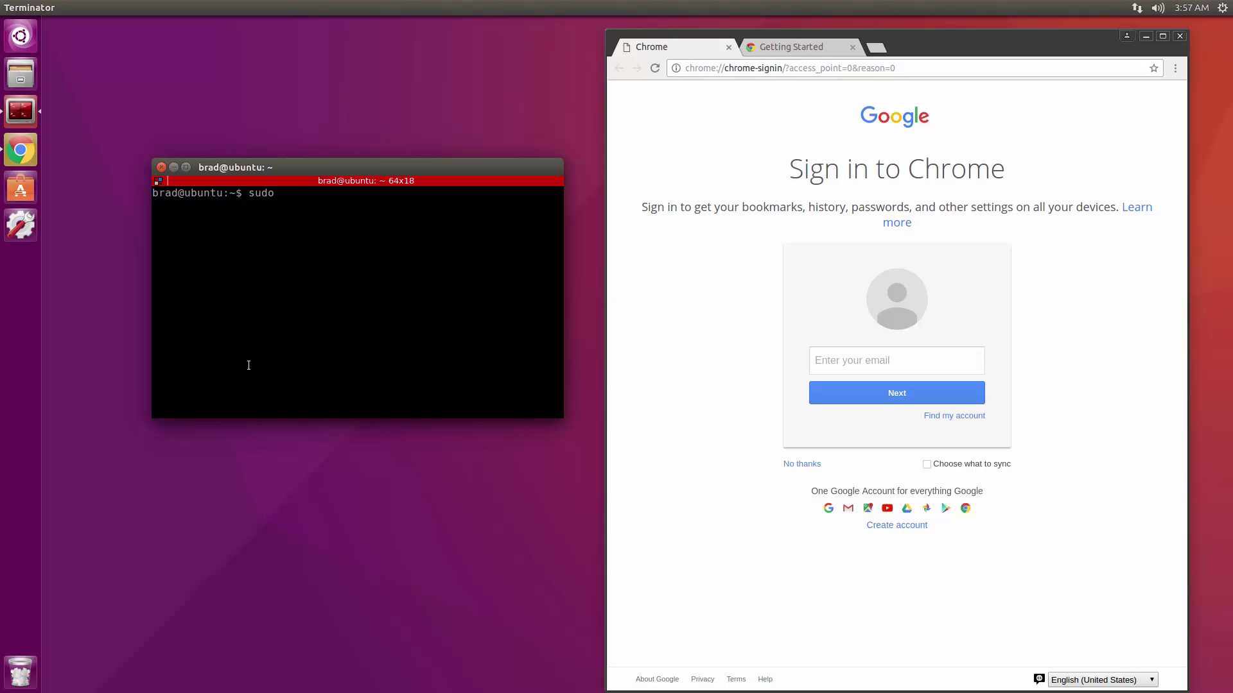
pyautogui.write('apt-get')
pyautogui.press('BackSpace')
pyautogui.press('BackSpace')
pyautogui.press('BackSpace')
pyautogui.press('BackSpace')
pyautogui.press('BackSpace')
pyautogui.press('BackSpace')
pyautogui.write('add-apt-repository ppa:webupd')
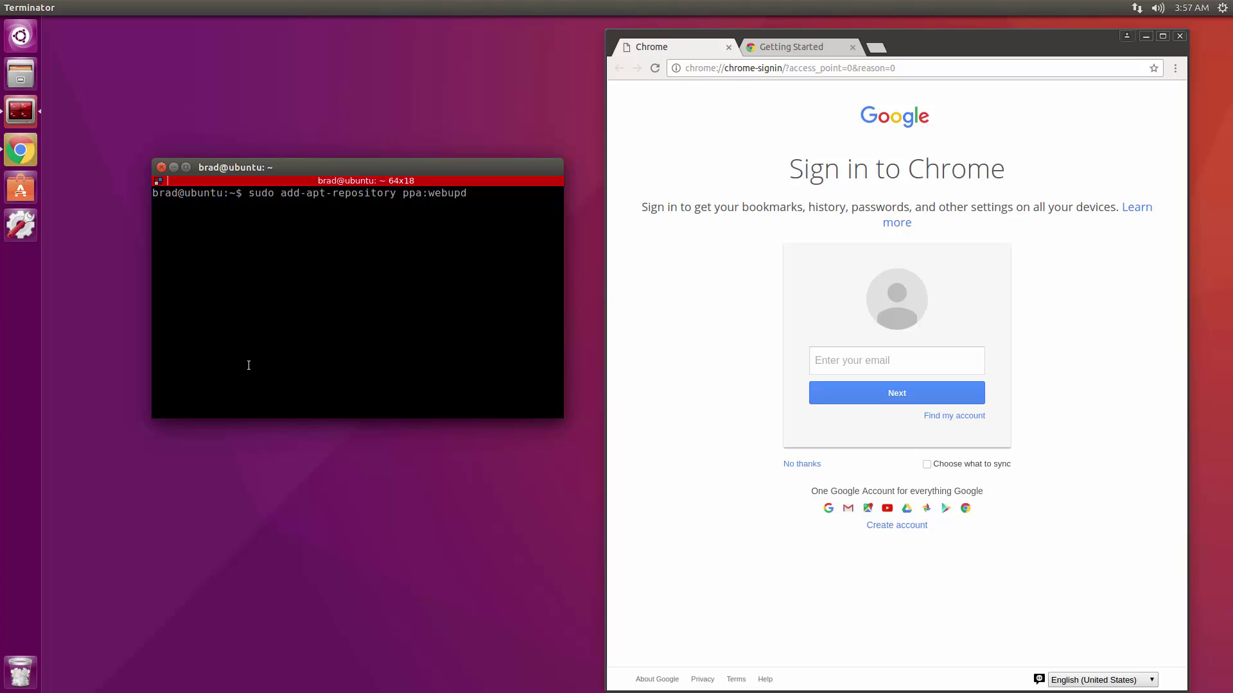
pyautogui.write('8team/atom')
pyautogui.press('Return')
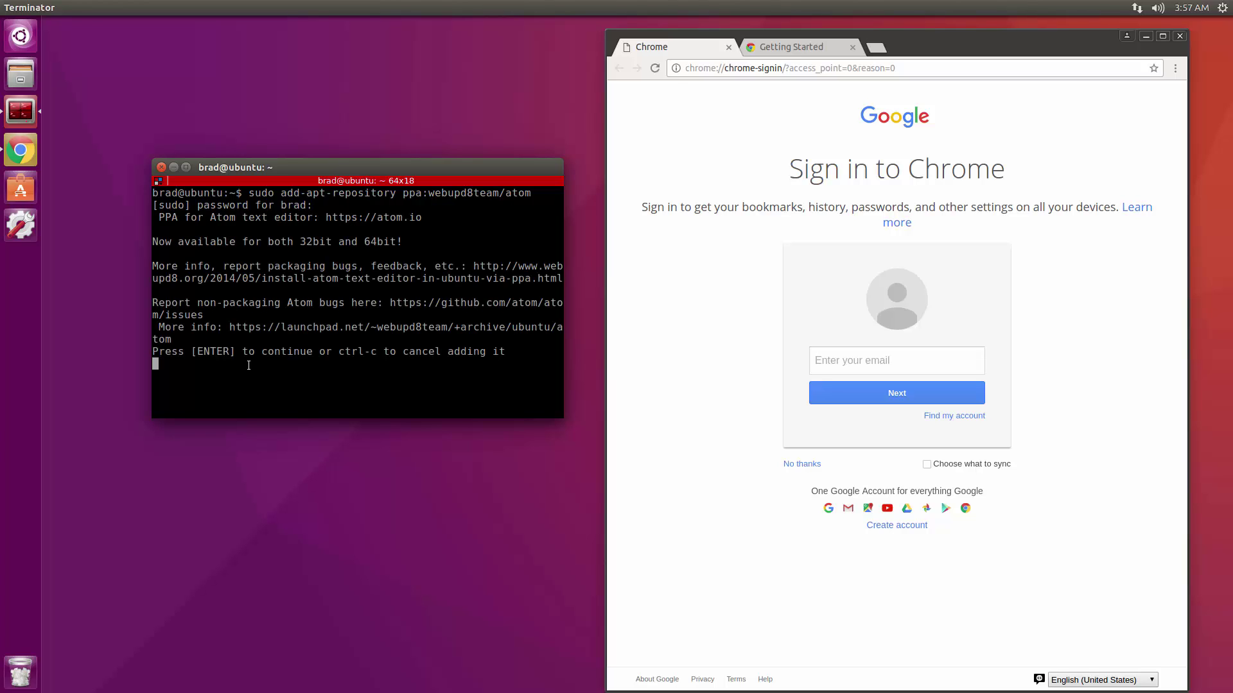
pyautogui.press('Return')
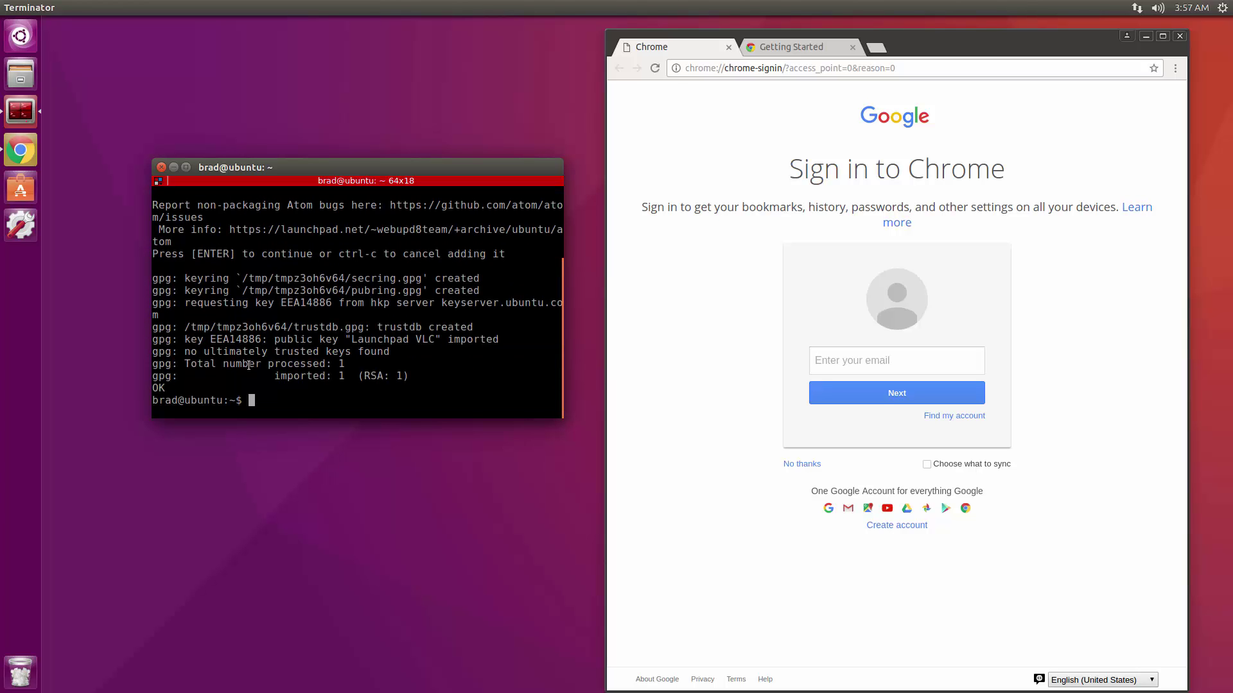
# Run sudo apt-get update, then install atom, confirming with y.
pyautogui.write('sudo apt-get update')
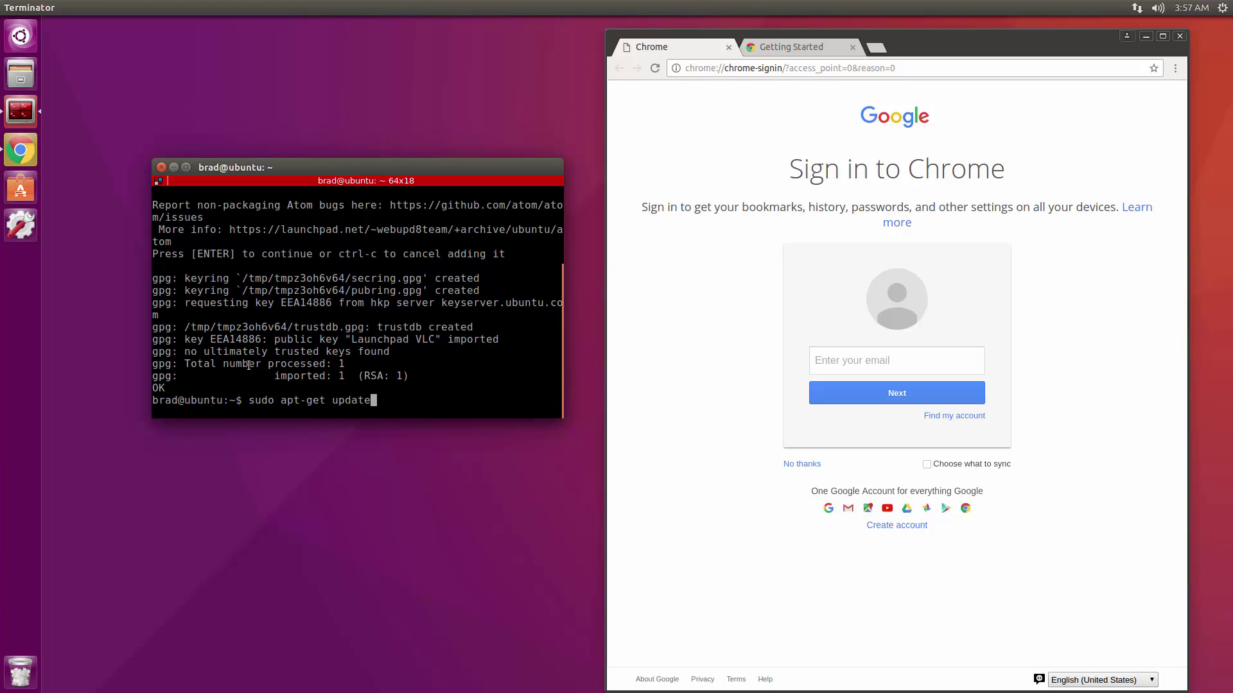
pyautogui.press('Return')
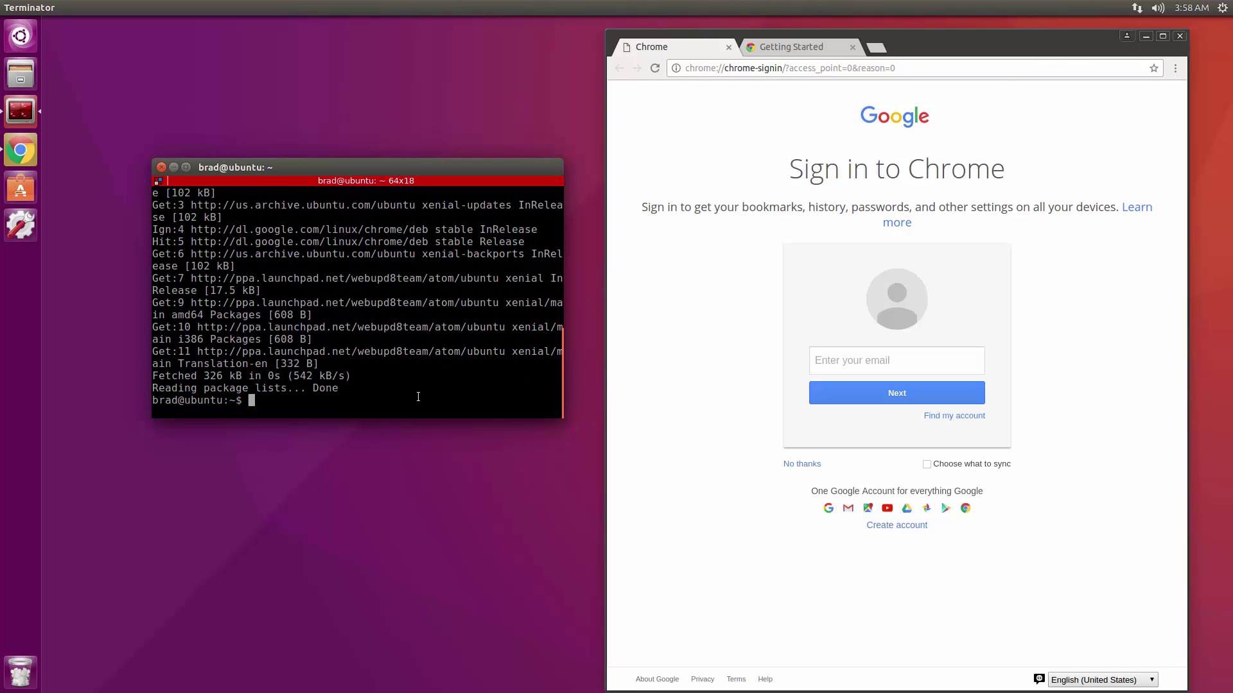
pyautogui.write('sudo apt-get install atom')
pyautogui.press('Return')
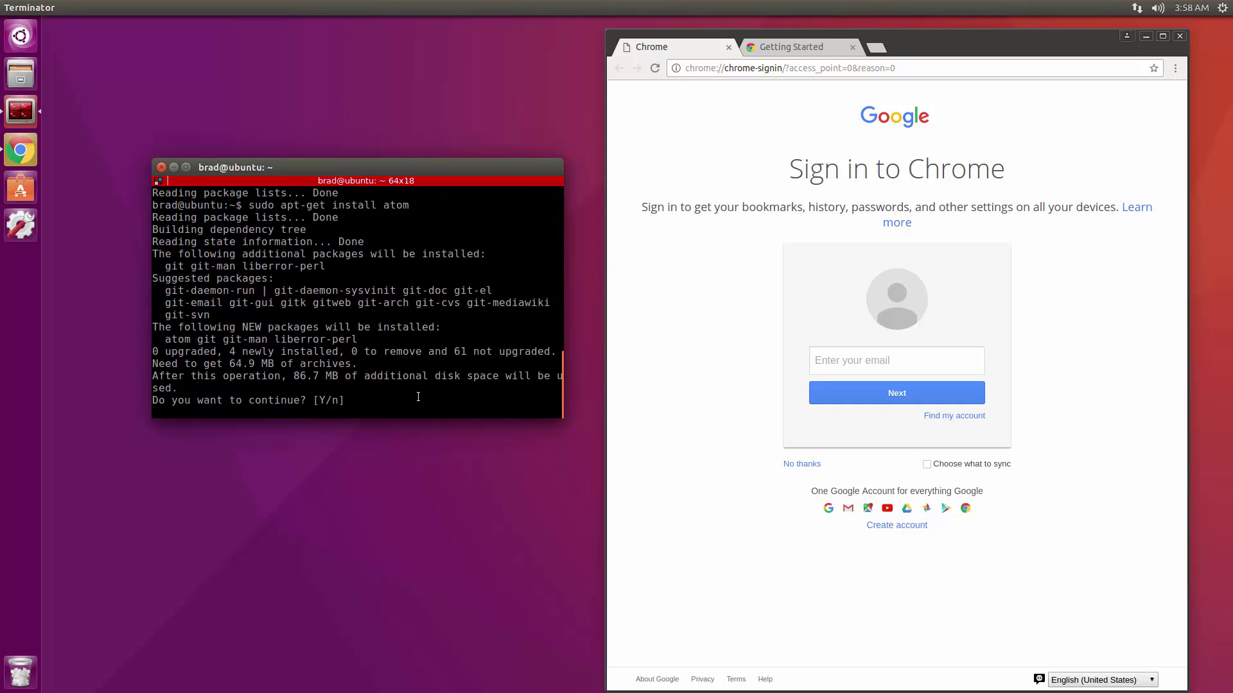
pyautogui.write('y')
pyautogui.press('Return')
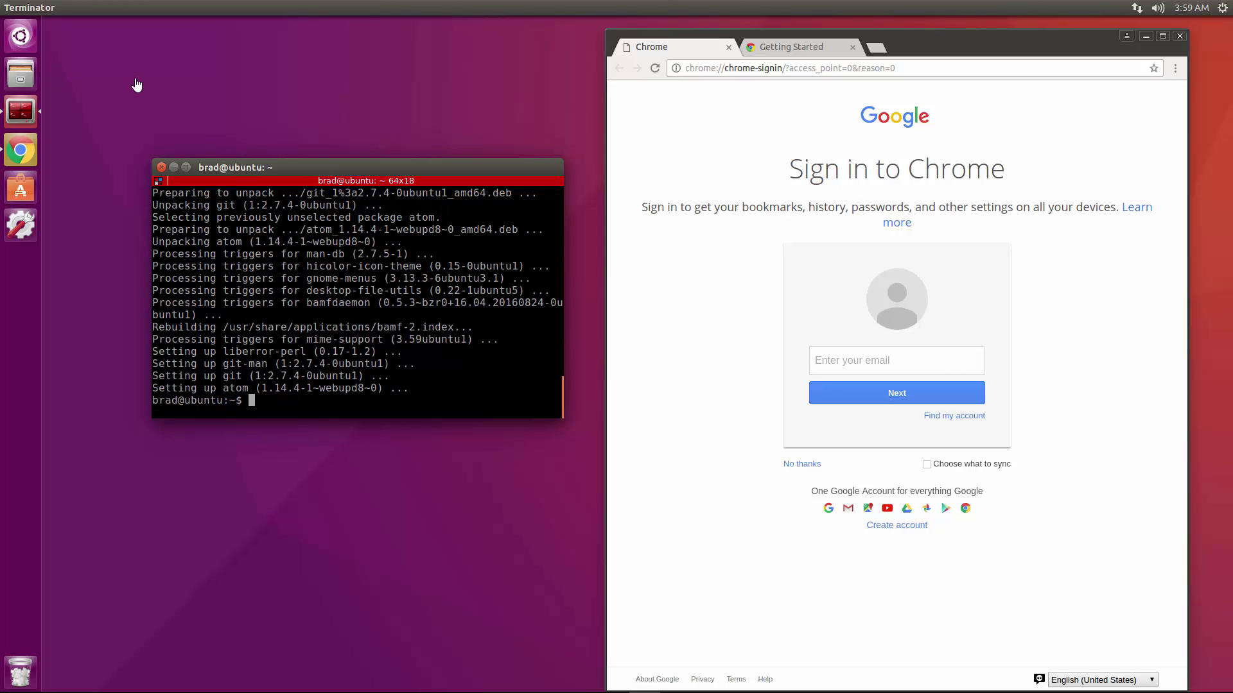
# Search the Dash for 'at' and pin Atom to the launcher below Chrome.
pyautogui.click(31, 39)
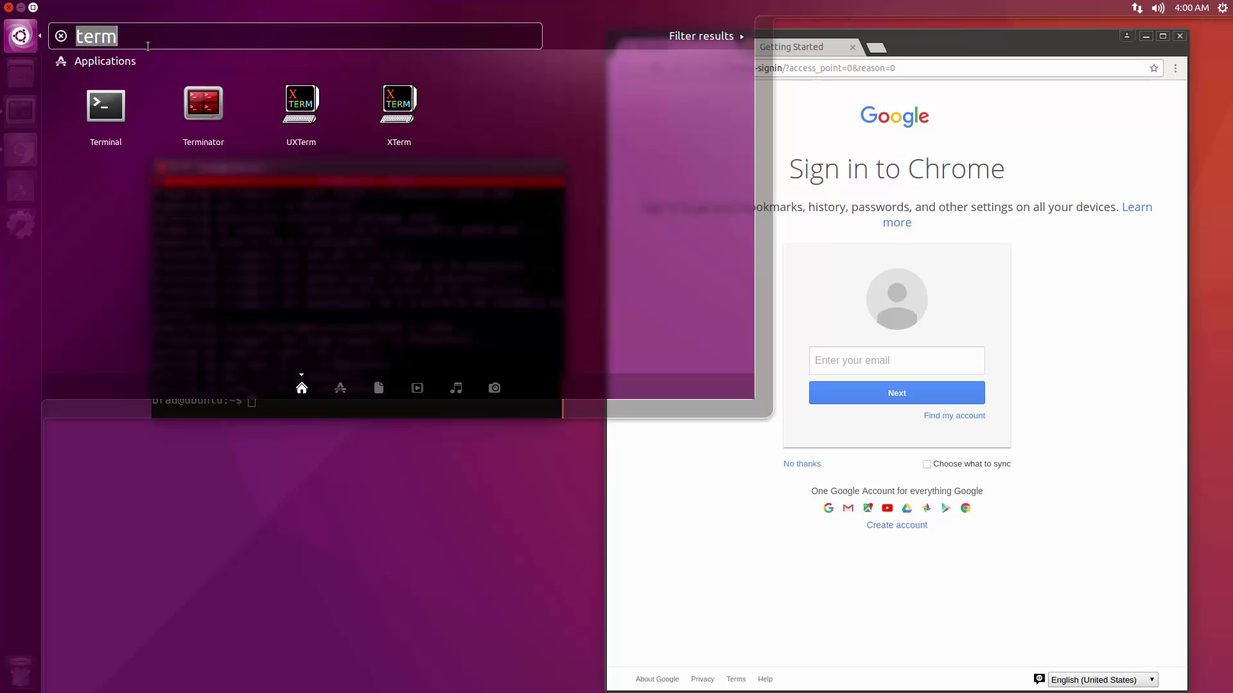
pyautogui.write('at')
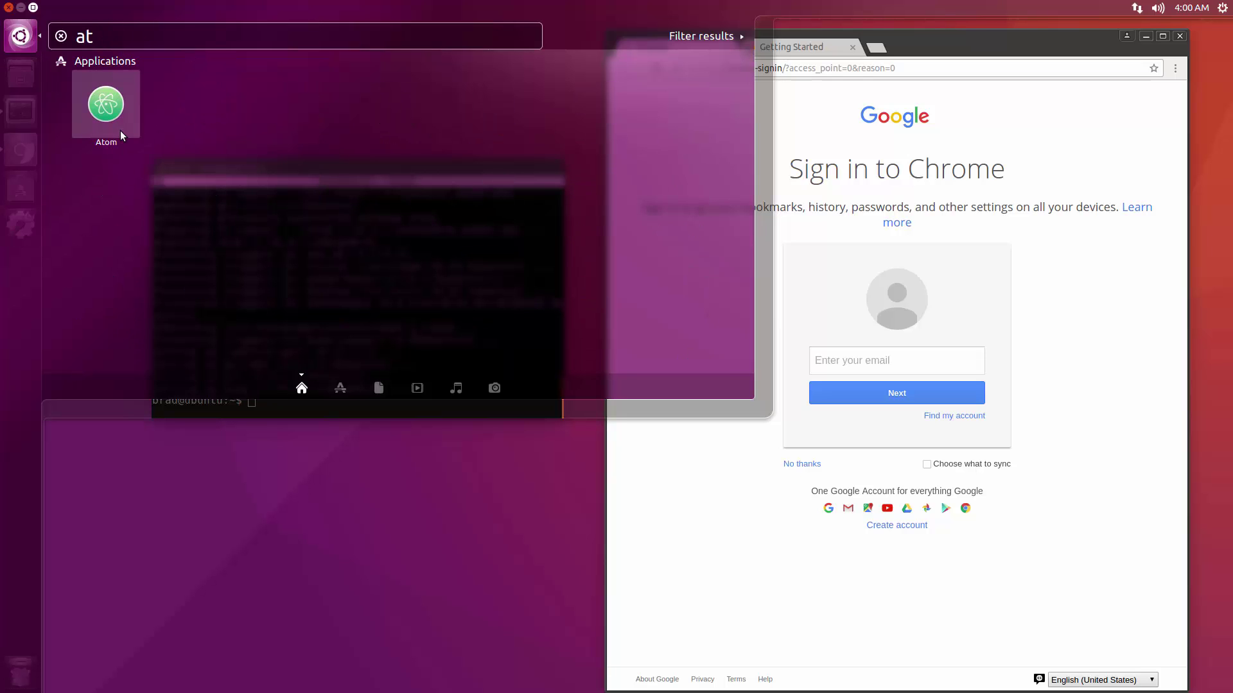
pyautogui.moveTo(114, 97); pyautogui.dragTo(21, 188)
pyautogui.click(375, 545)
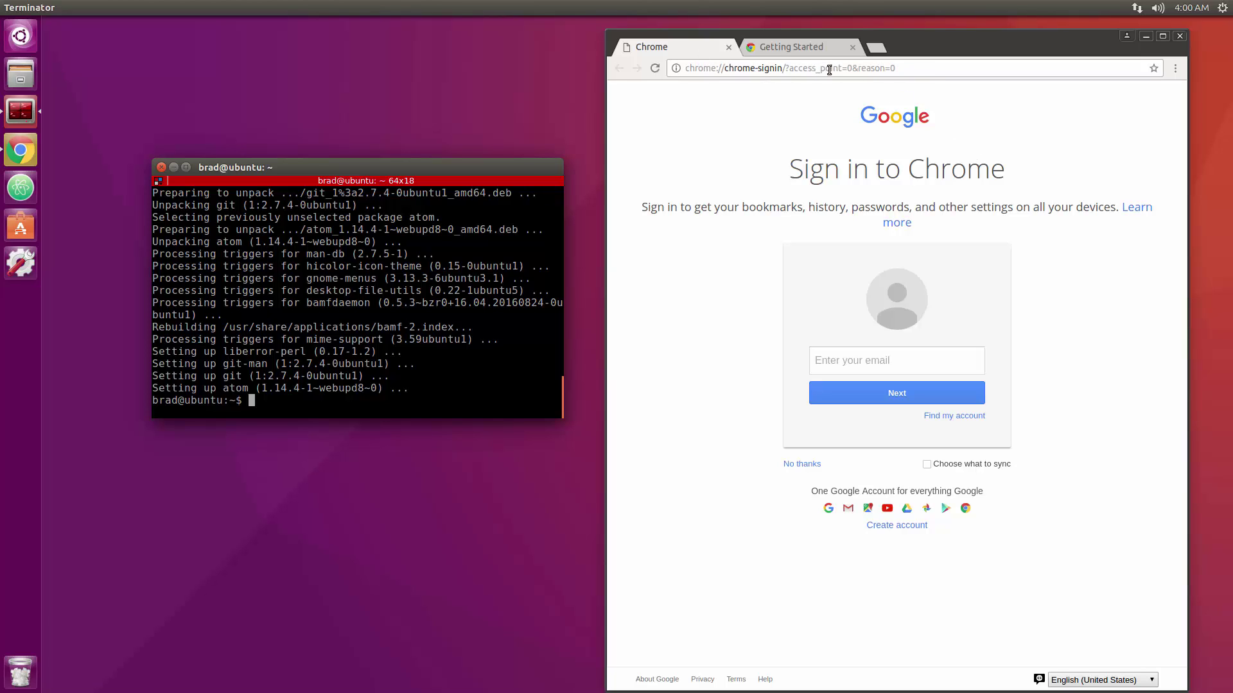
# Search Google in Chrome for 'install node ubuntu'.
pyautogui.click(955, 65)
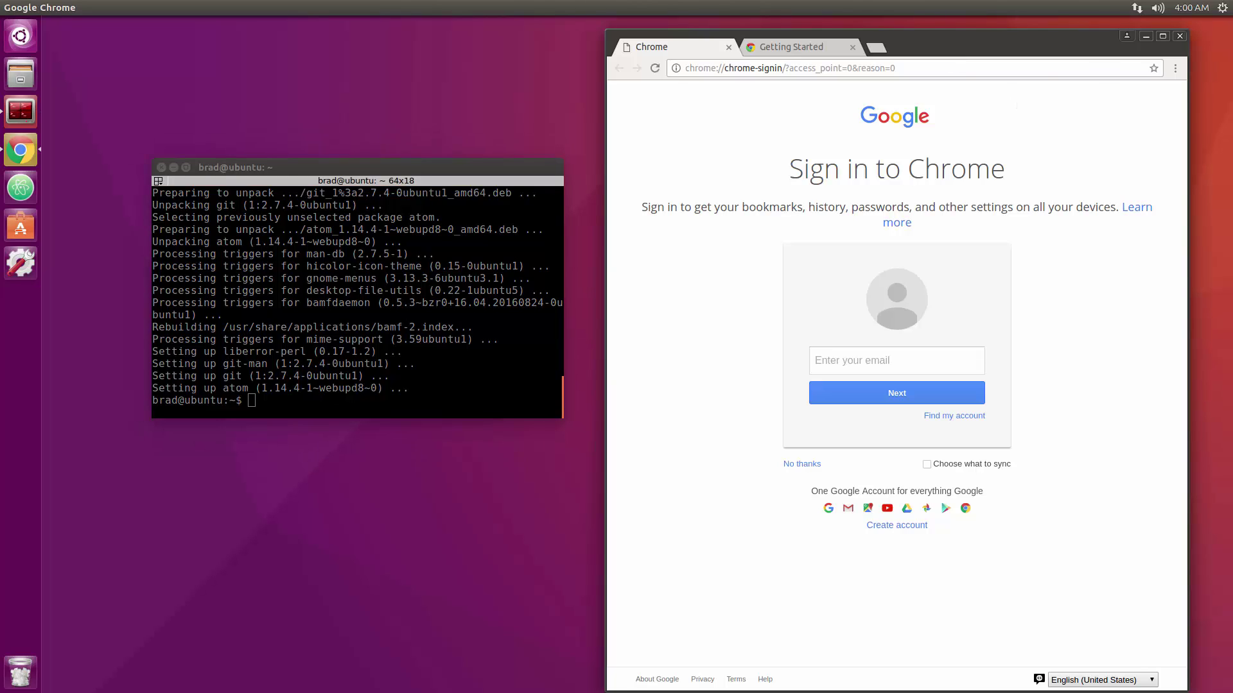
pyautogui.click(955, 66)
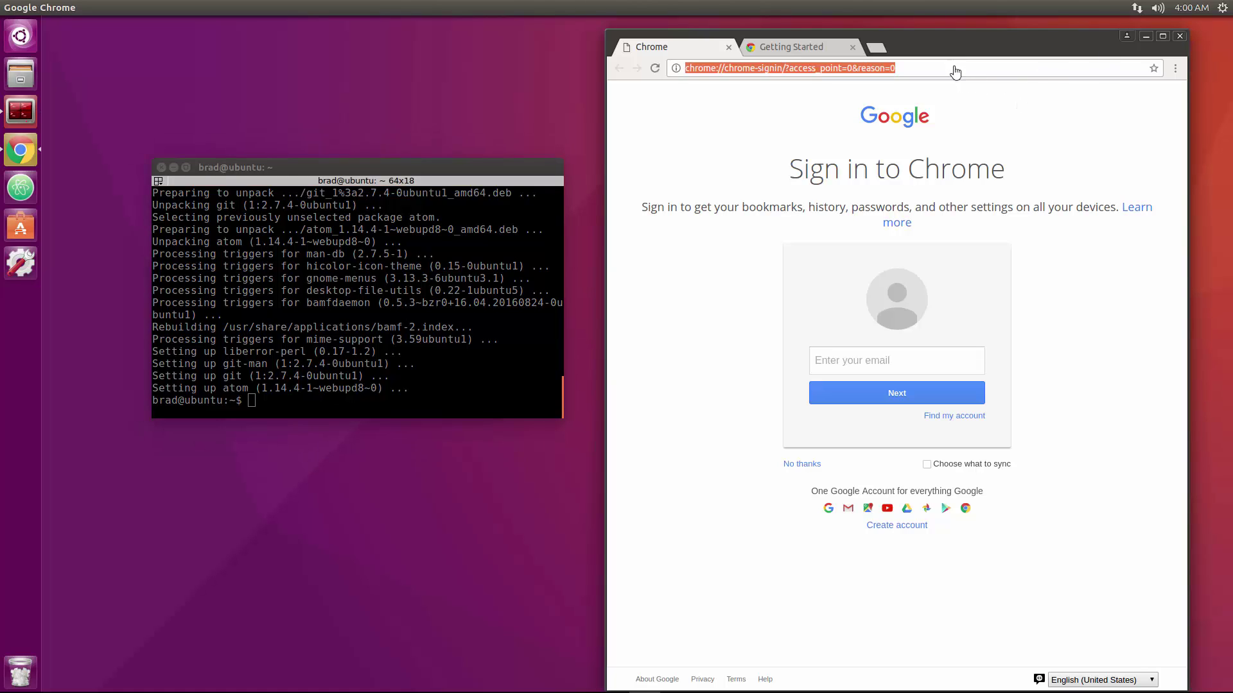
pyautogui.press('BackSpace')
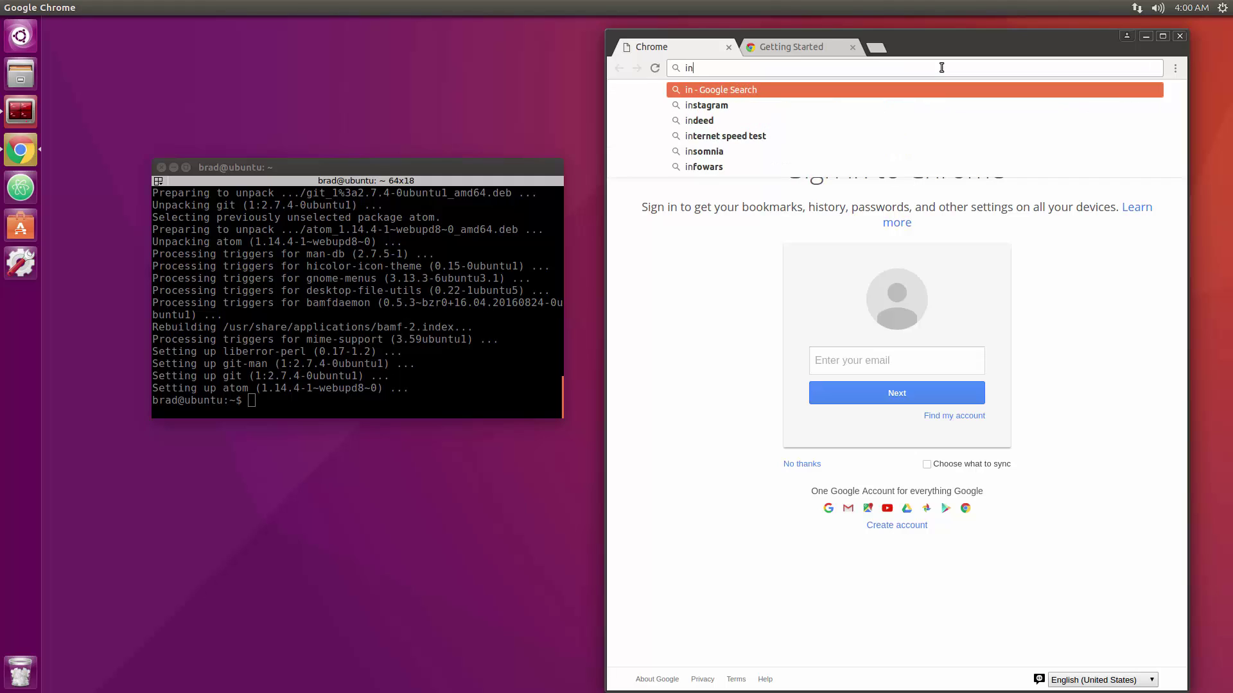
pyautogui.write('install no')
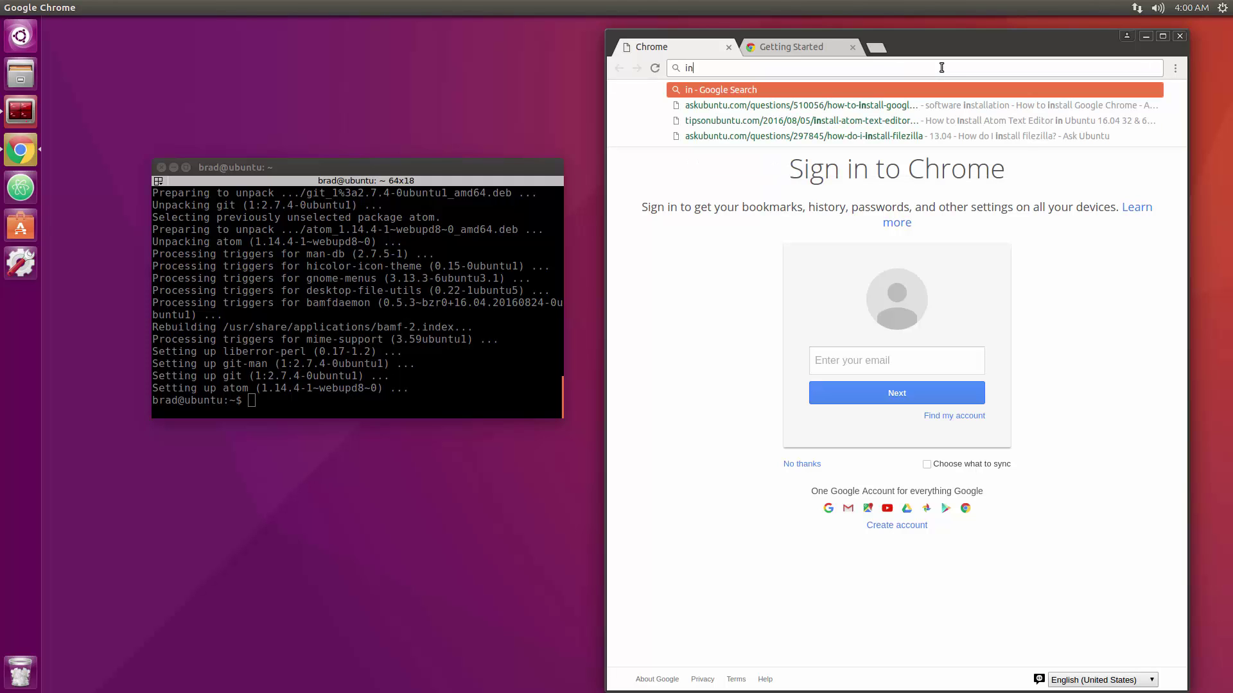
pyautogui.write('de ubunt')
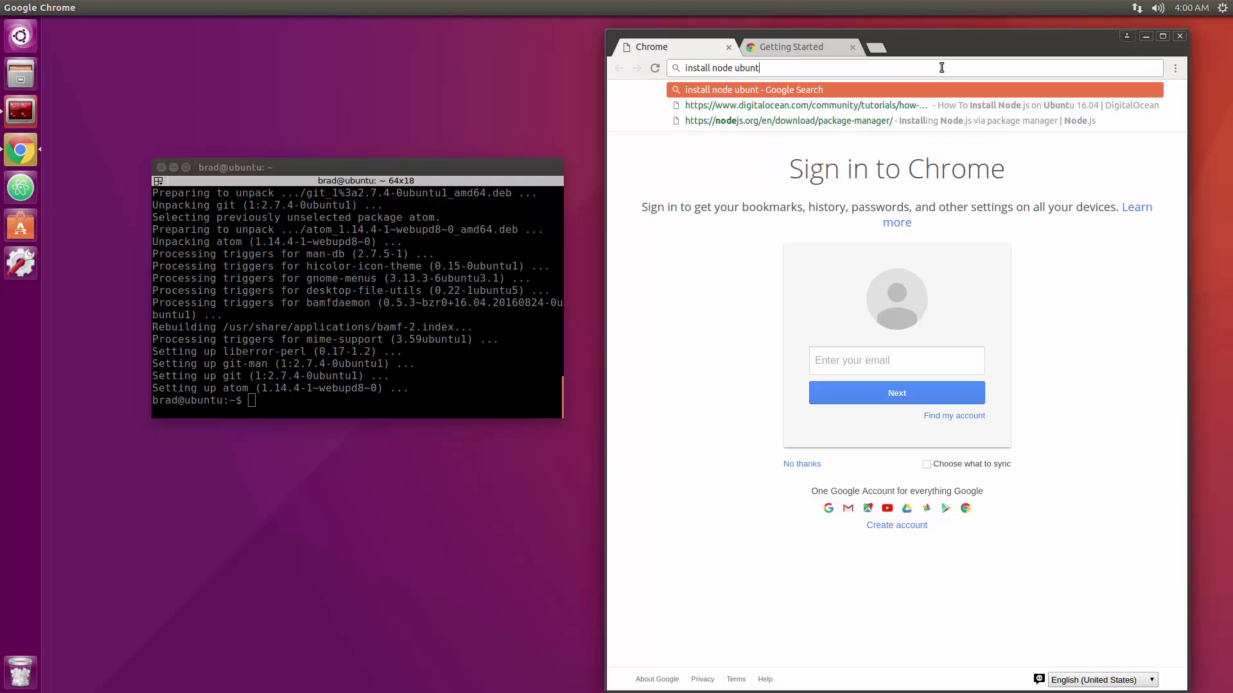
pyautogui.write('u')
pyautogui.press('Return')
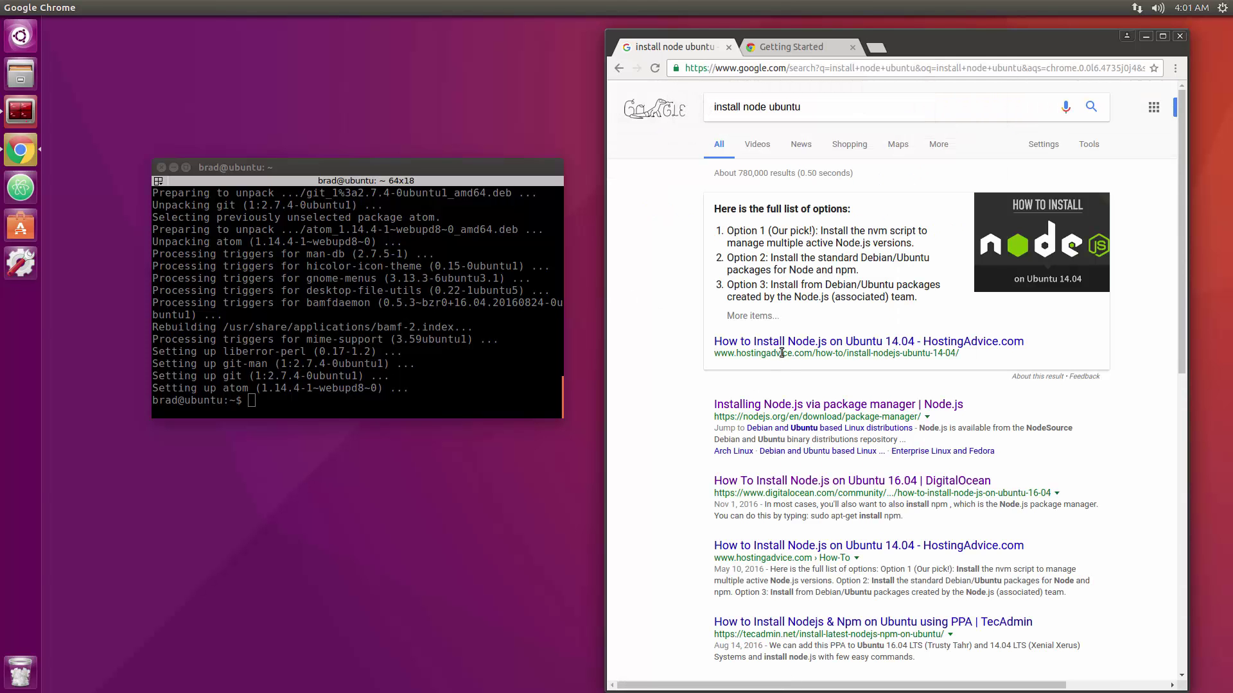
# Open the nodejs.org package-manager page at its Debian and Ubuntu section.
pyautogui.click(785, 406)
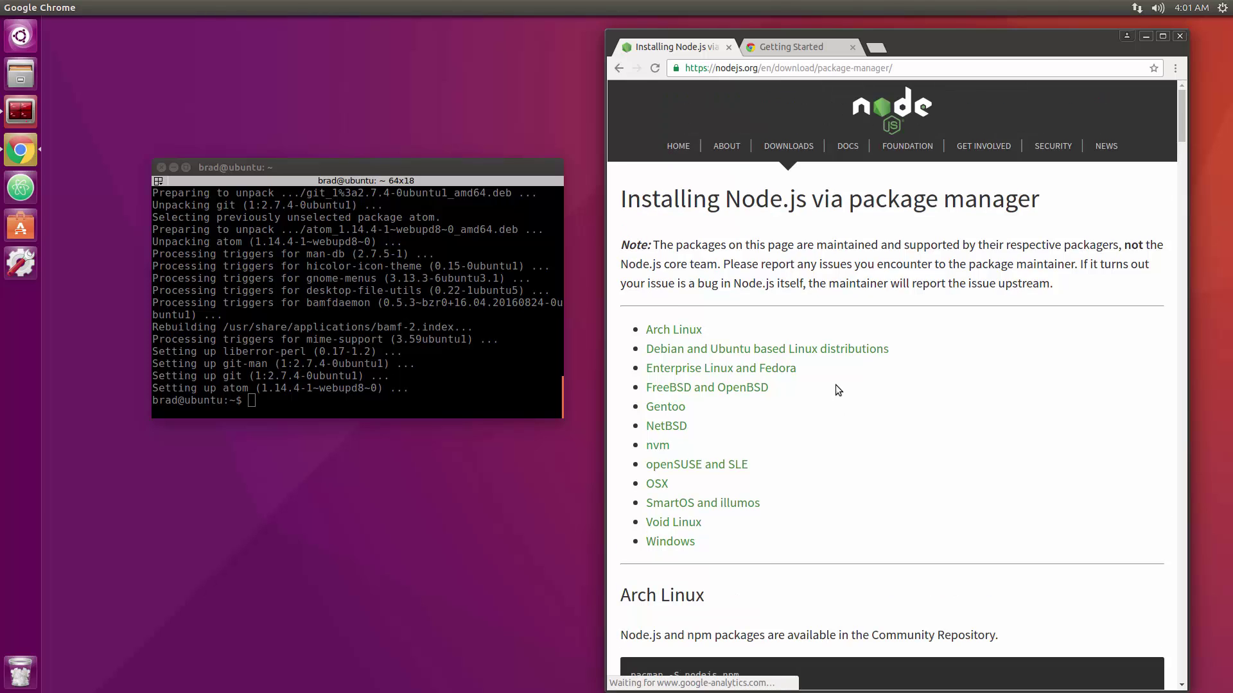
pyautogui.scroll(-8, 838, 384)
pyautogui.scroll(5, 879, 393)
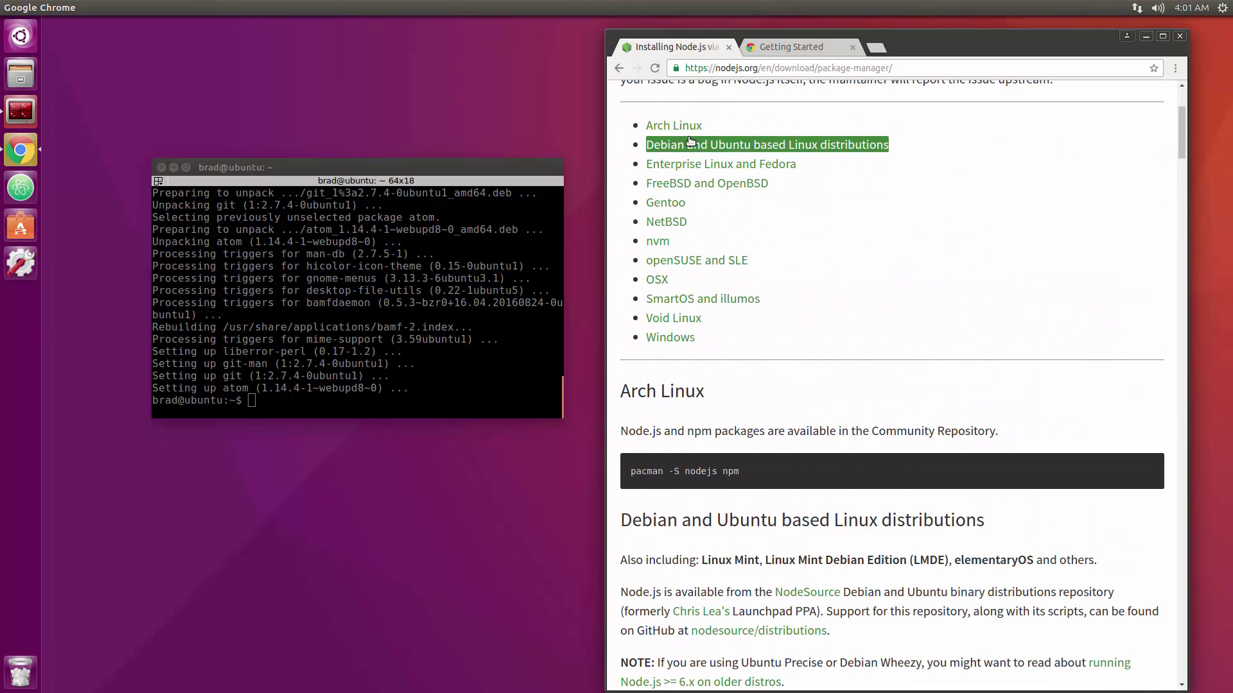
pyautogui.click(679, 145)
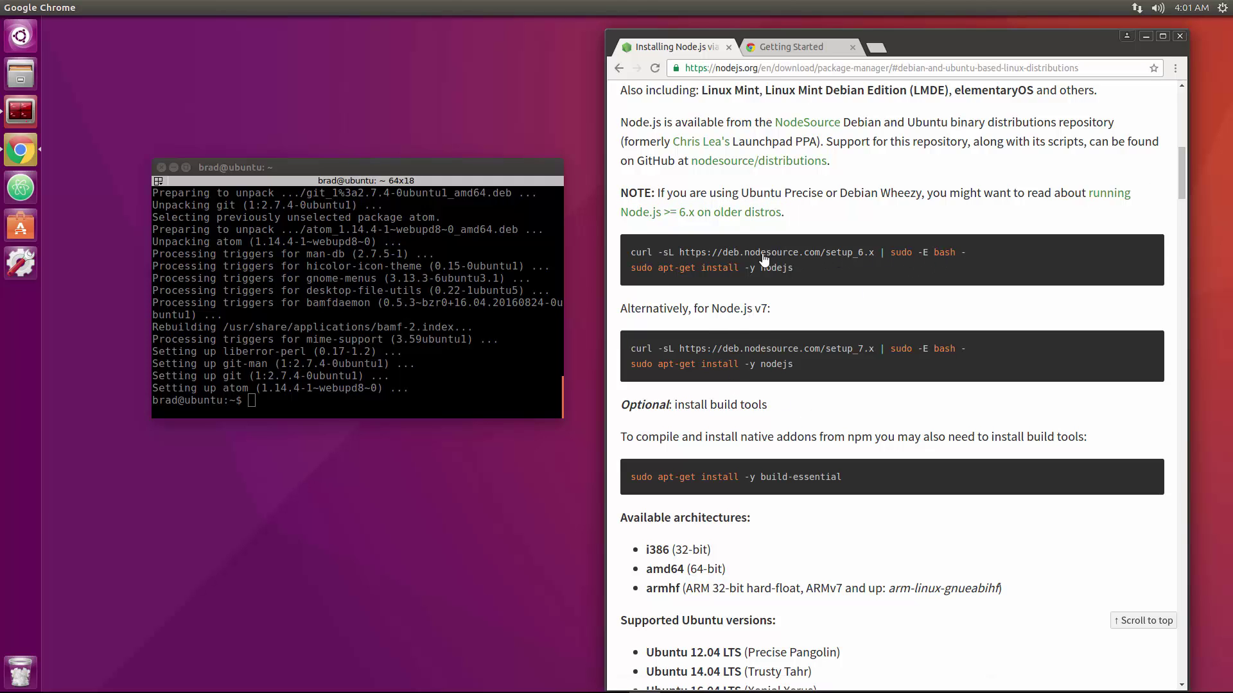
# Copy the NodeSource setup_6.x curl command from the page and run it in Terminator.
pyautogui.moveTo(991, 256); pyautogui.dragTo(639, 254)
pyautogui.rightClick(724, 253)
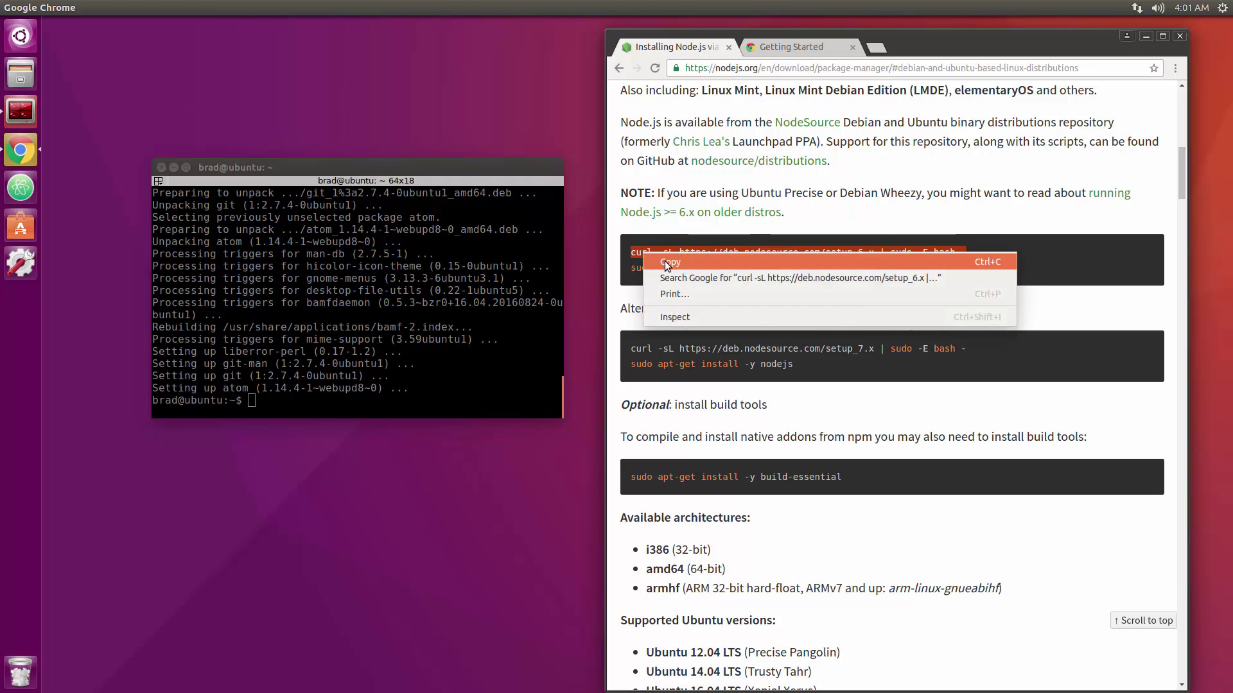
pyautogui.click(742, 261)
pyautogui.click(478, 400)
pyautogui.rightClick(478, 400)
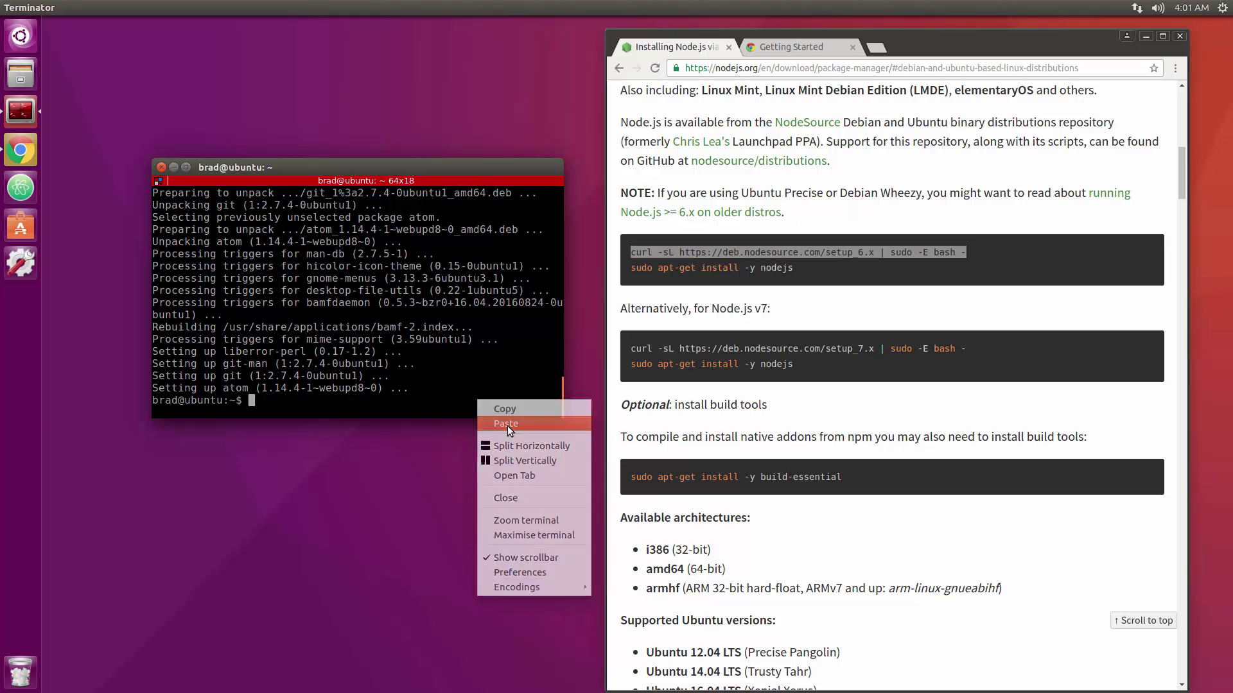
pyautogui.click(507, 426)
pyautogui.press('Return')
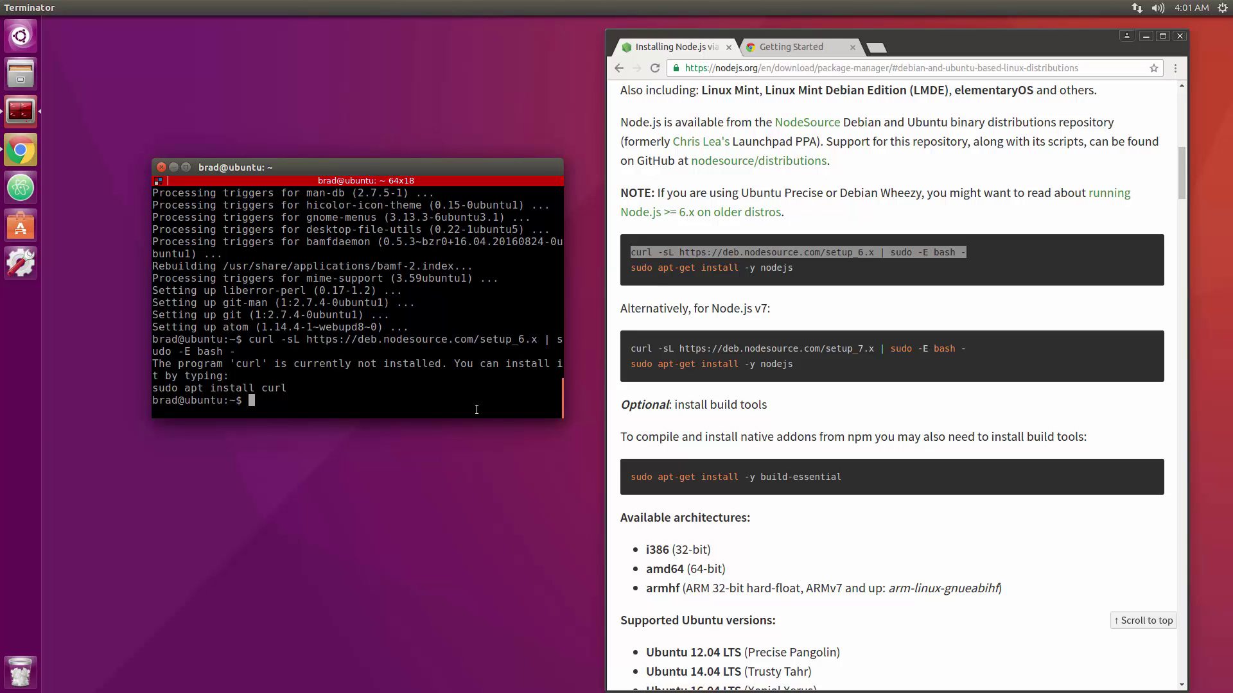
# Install curl with sudo apt-get install curl, then rerun the NodeSource setup_6.x script.
pyautogui.write('sudo')
pyautogui.press('BackSpace')
pyautogui.press('BackSpace')
pyautogui.write('o apt-get install curl')
pyautogui.press('Return')
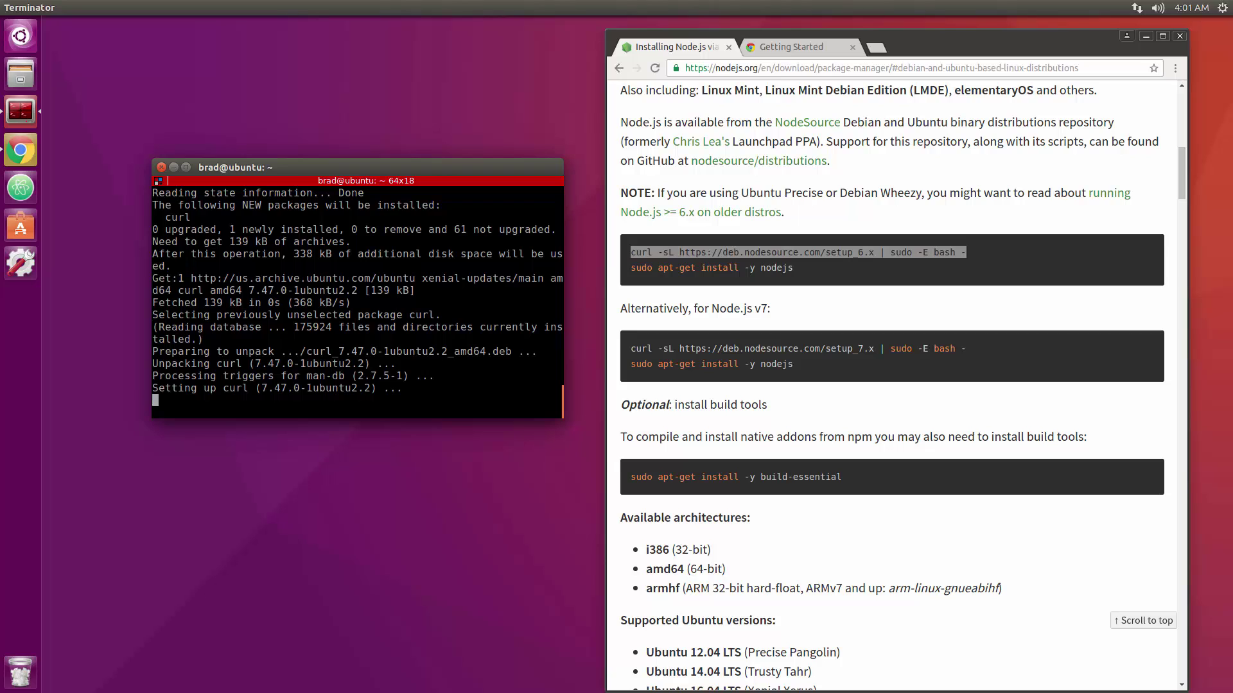
pyautogui.rightClick(465, 399)
pyautogui.click(494, 418)
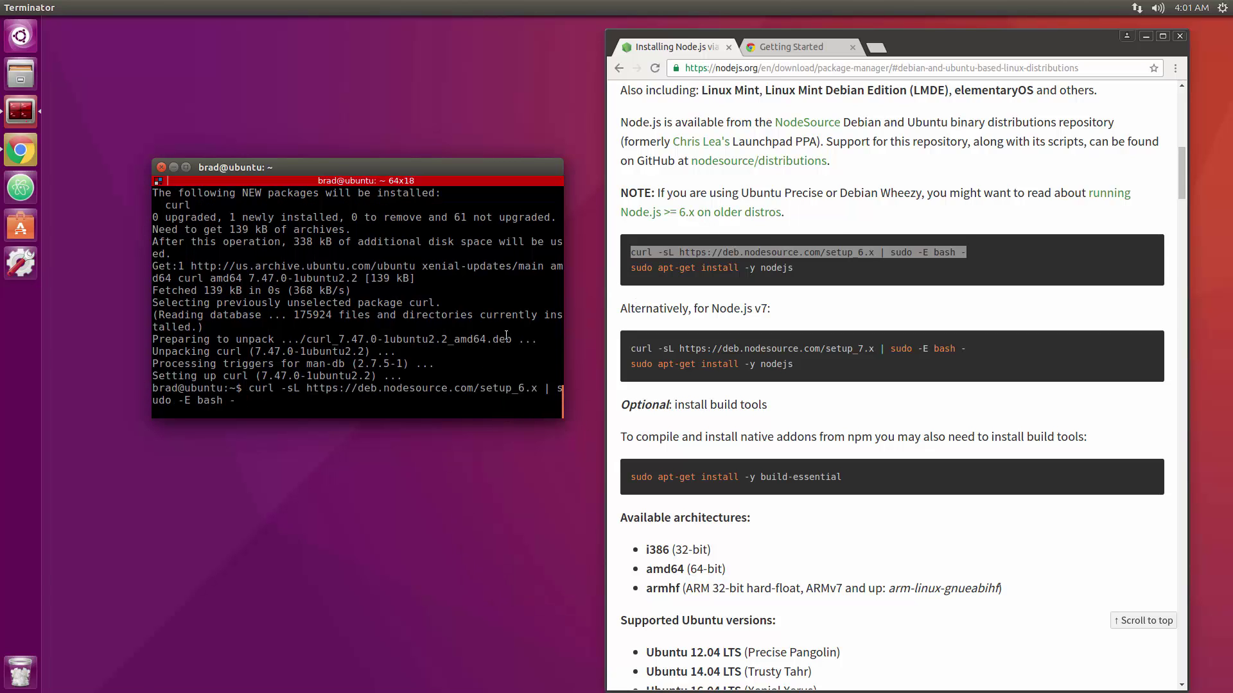
pyautogui.press('Return')
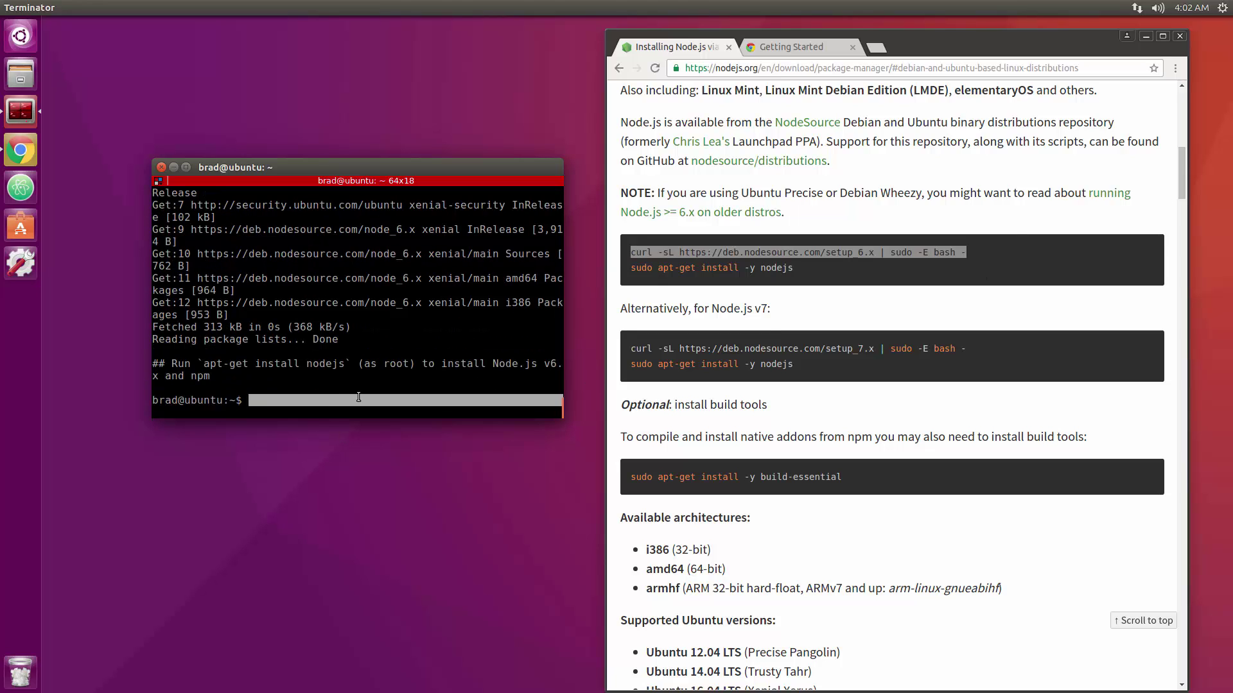
# Install Node.js with sudo apt-get install nodejs.
pyautogui.write('sudo')
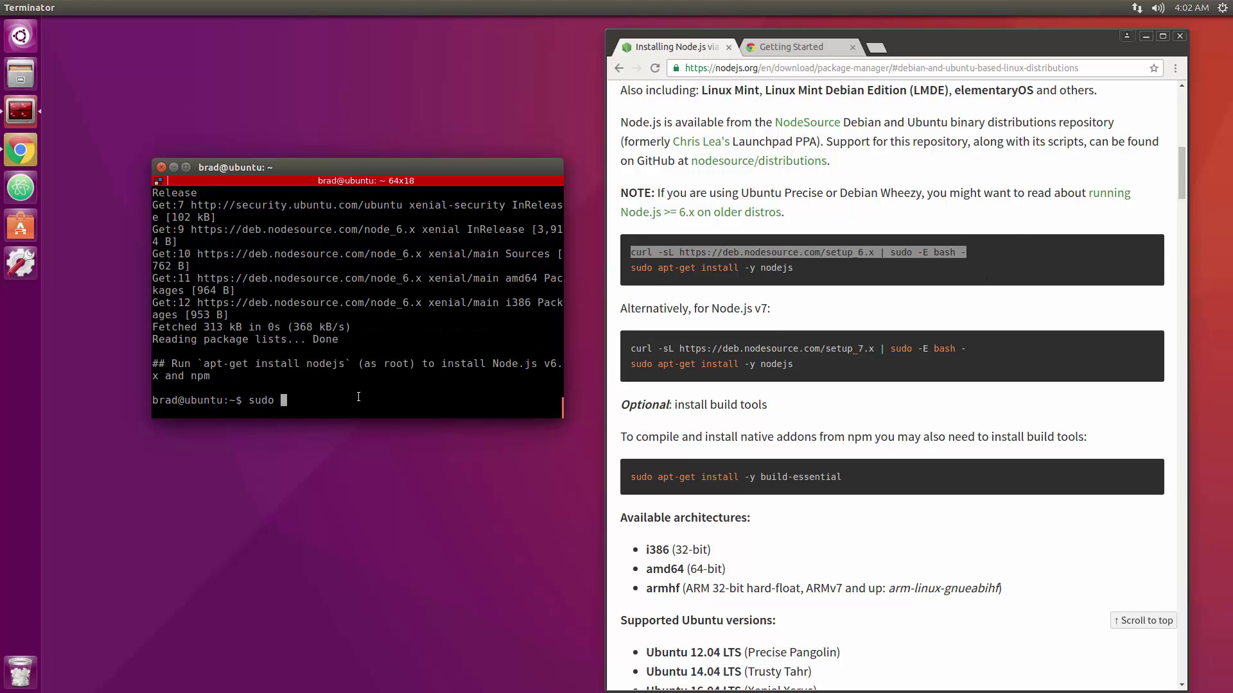
pyautogui.write('apt-get install nodejs')
pyautogui.press('Return')
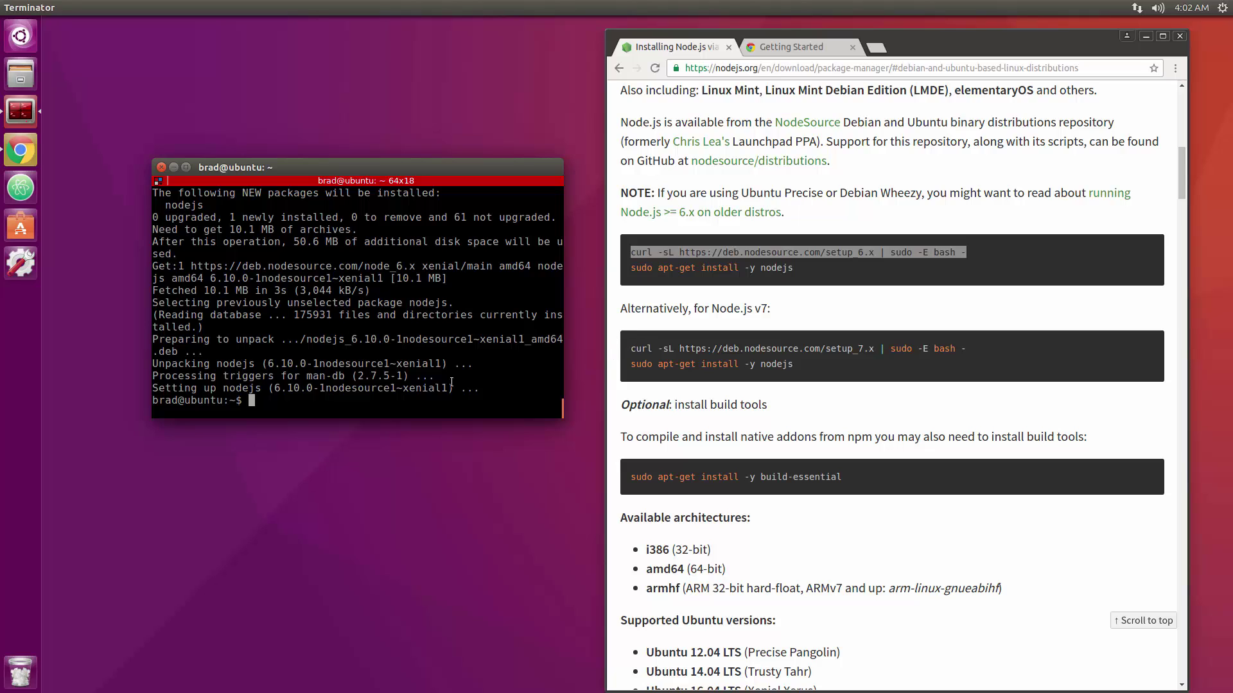
# Check the versions: nodejs -v reports v6.10.0 and npm -v reports 3.10.10.
pyautogui.write('nodejs -v')
pyautogui.press('Return')
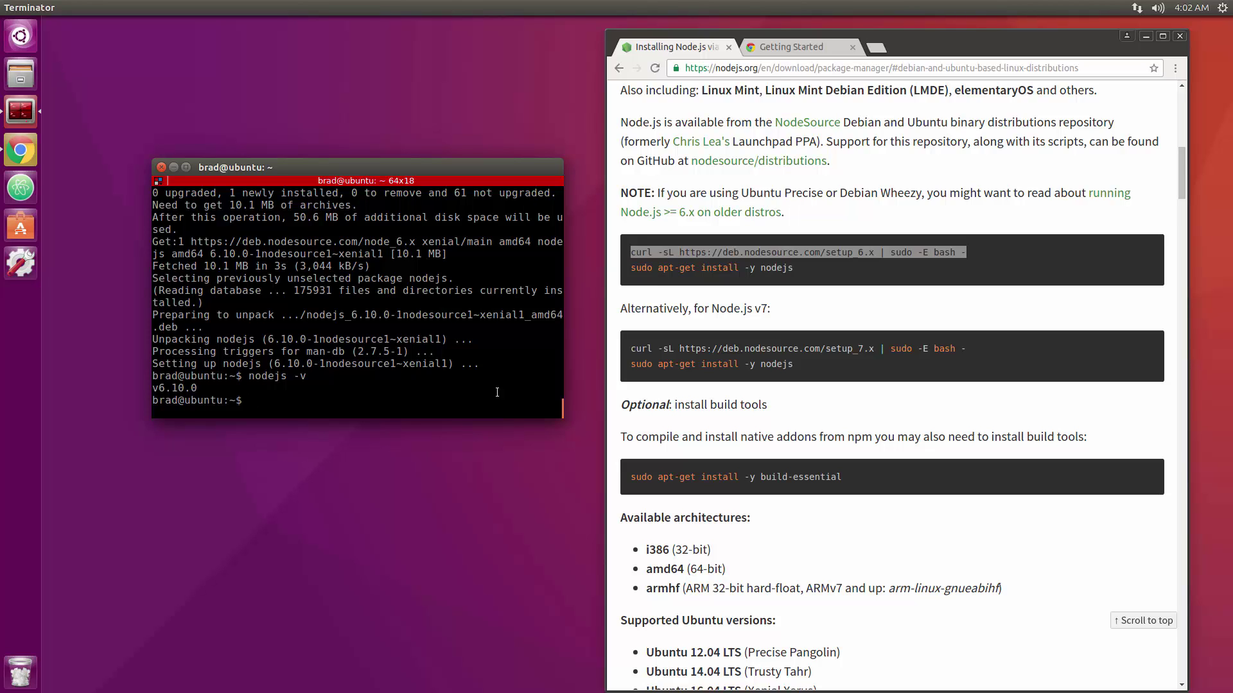
pyautogui.write('npm -v')
pyautogui.press('Return')
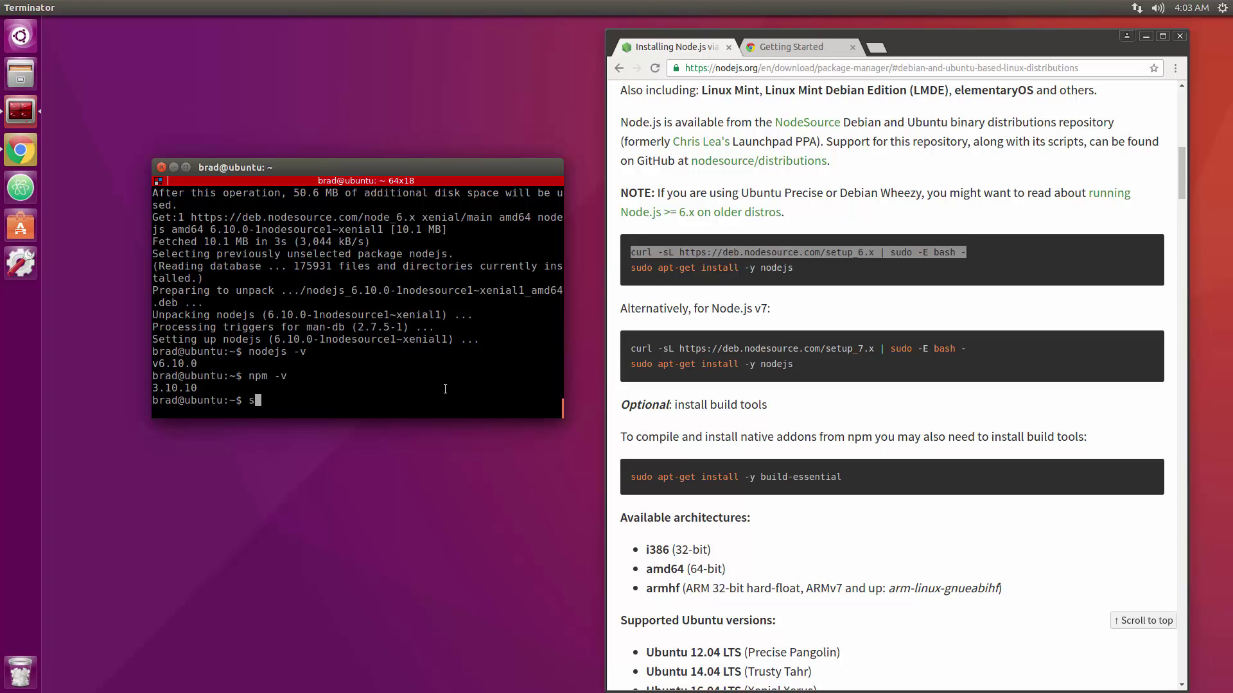
# Install apache2 via sudo apt-get install apache2, confirming with y, then switch to Chrome.
pyautogui.write('sudo apt-get install apache2')
pyautogui.press('Return')
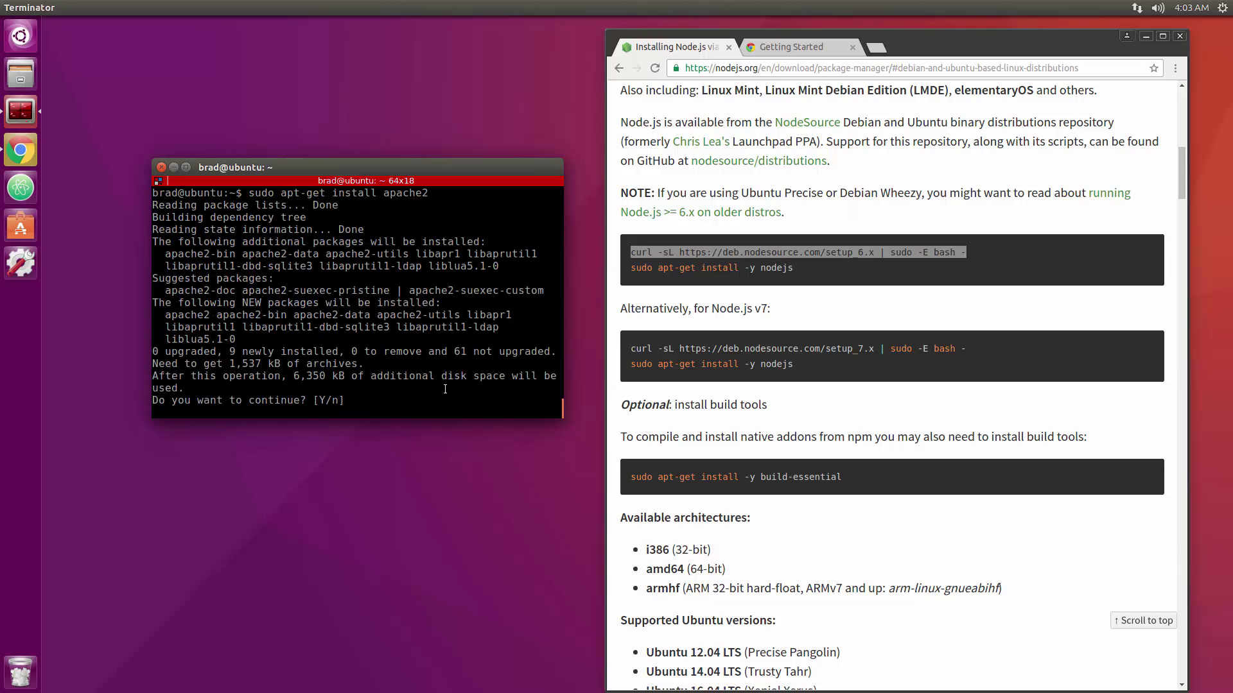
pyautogui.write('y')
pyautogui.press('Return')
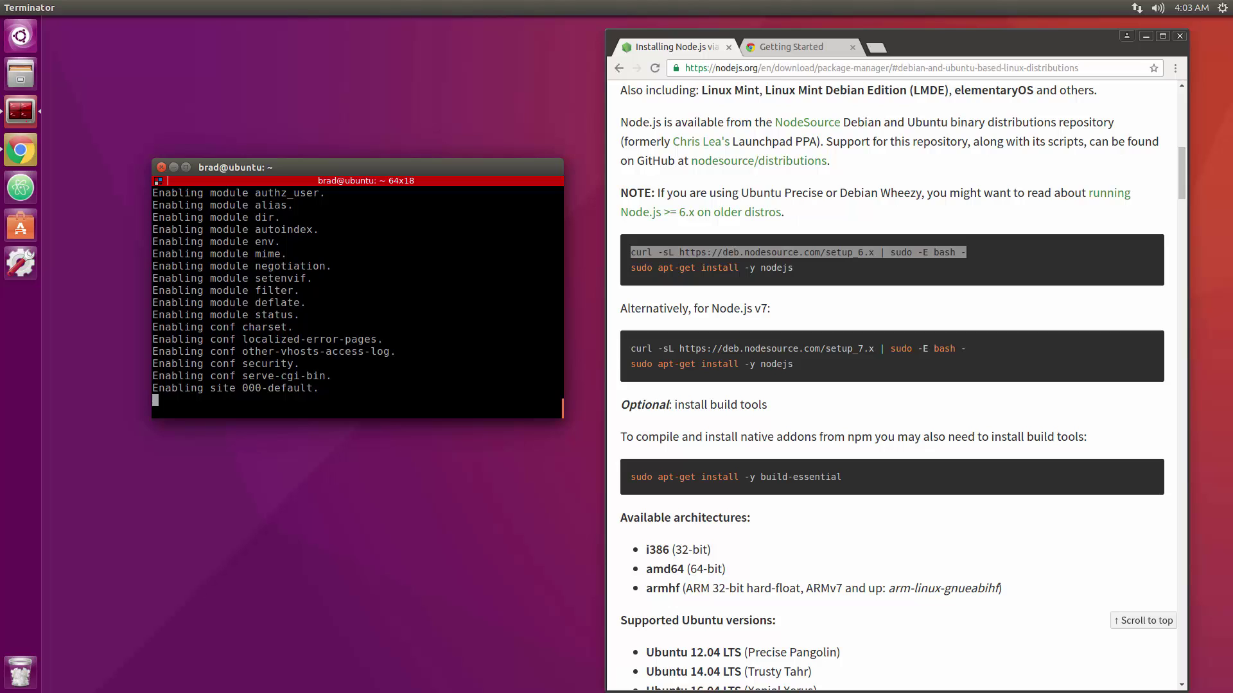
pyautogui.hotkey('alt', 'Tab')
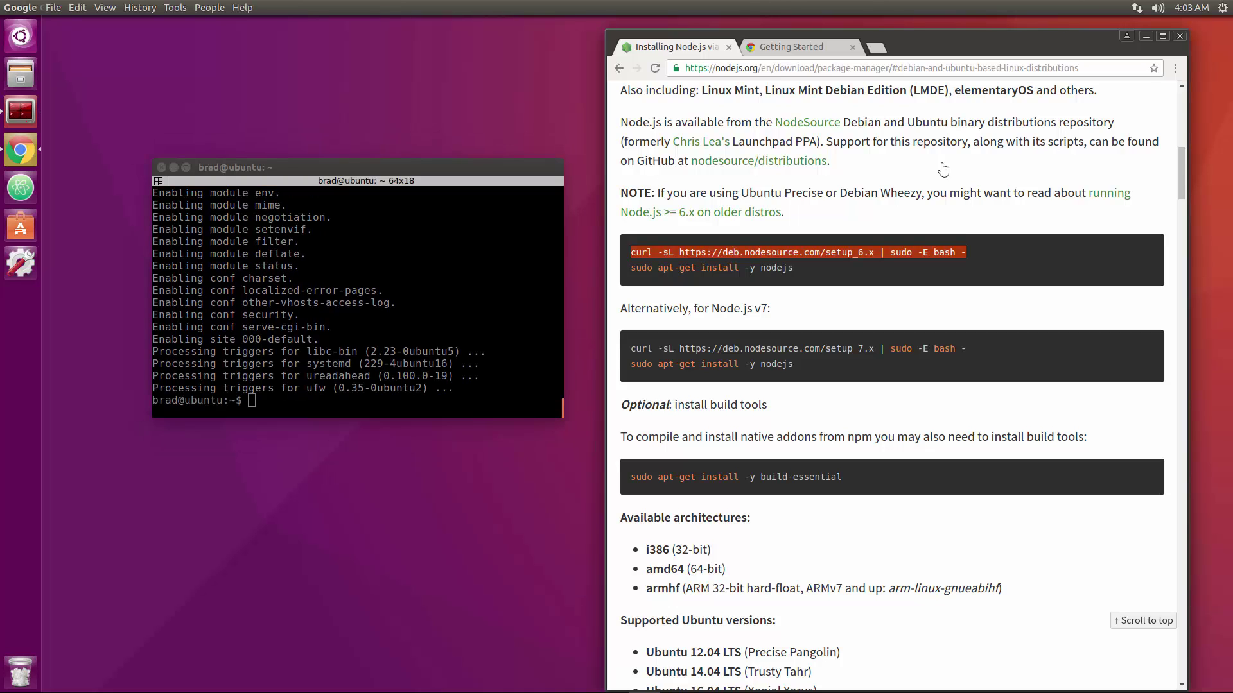
# Load localhost in a new Chrome tab, showing the Apache2 'It works!' default page.
pyautogui.click(876, 48)
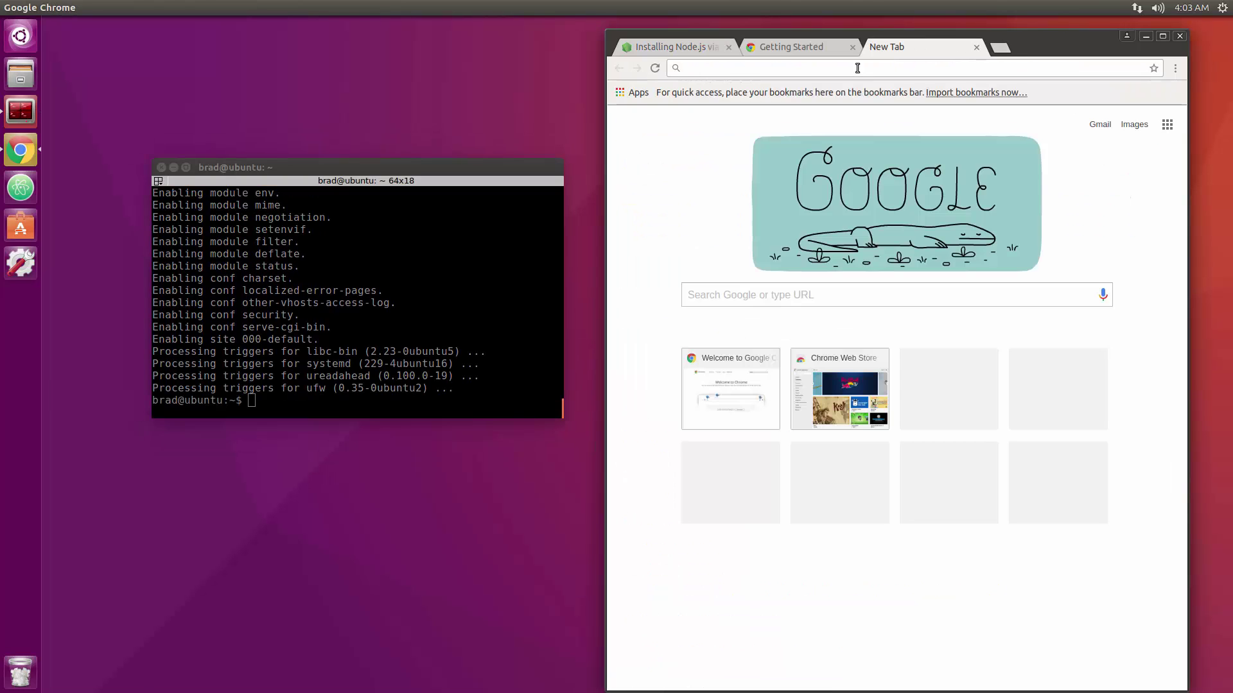
pyautogui.write('localhost')
pyautogui.press('Return')
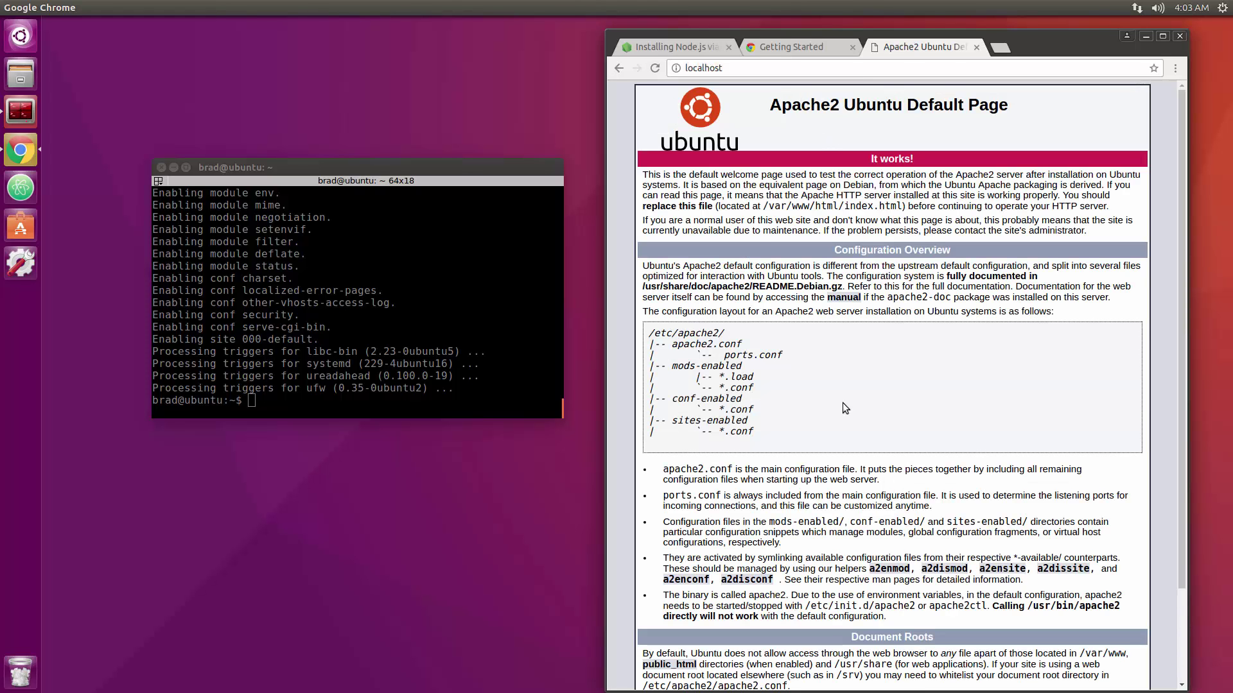
pyautogui.scroll(-2, 745, 402)
pyautogui.scroll(-1, 745, 392)
pyautogui.scroll(3, 756, 384)
# Install php7.0 and libapache2-mod-php7.0 with apt-get, confirming with y.
pyautogui.click(481, 392)
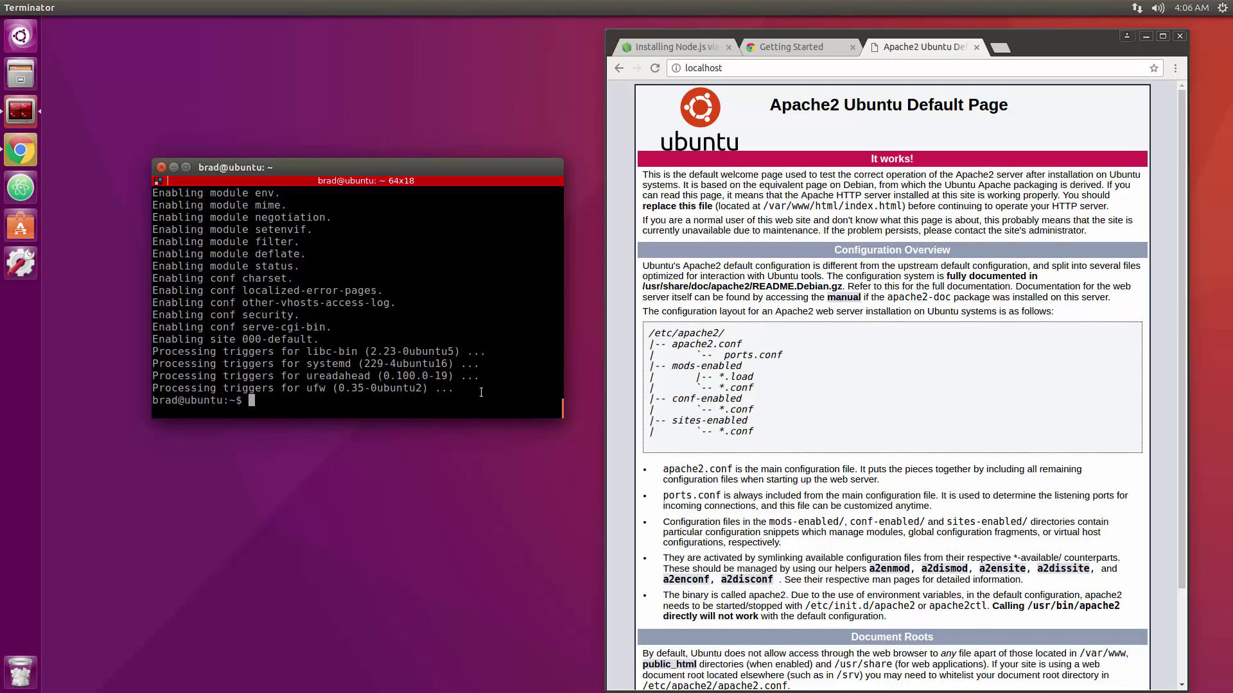
pyautogui.write('sudo apt-get install php')
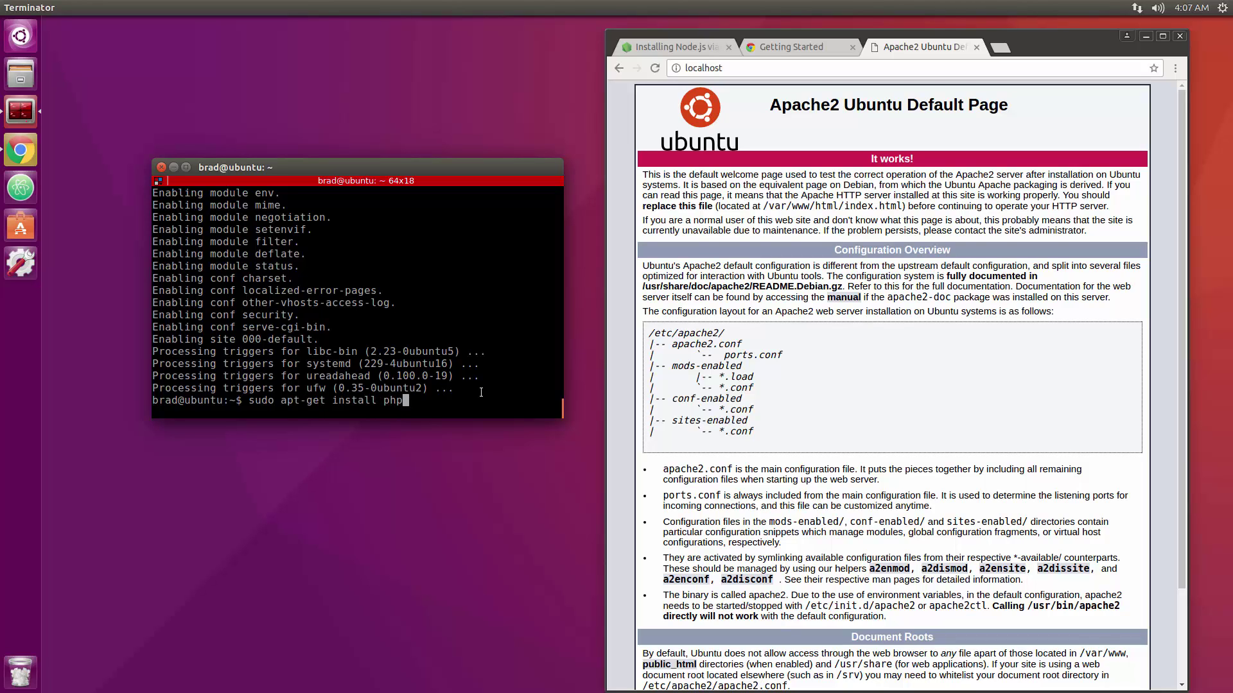
pyautogui.write('7.0 libapache2-mod-php7.0')
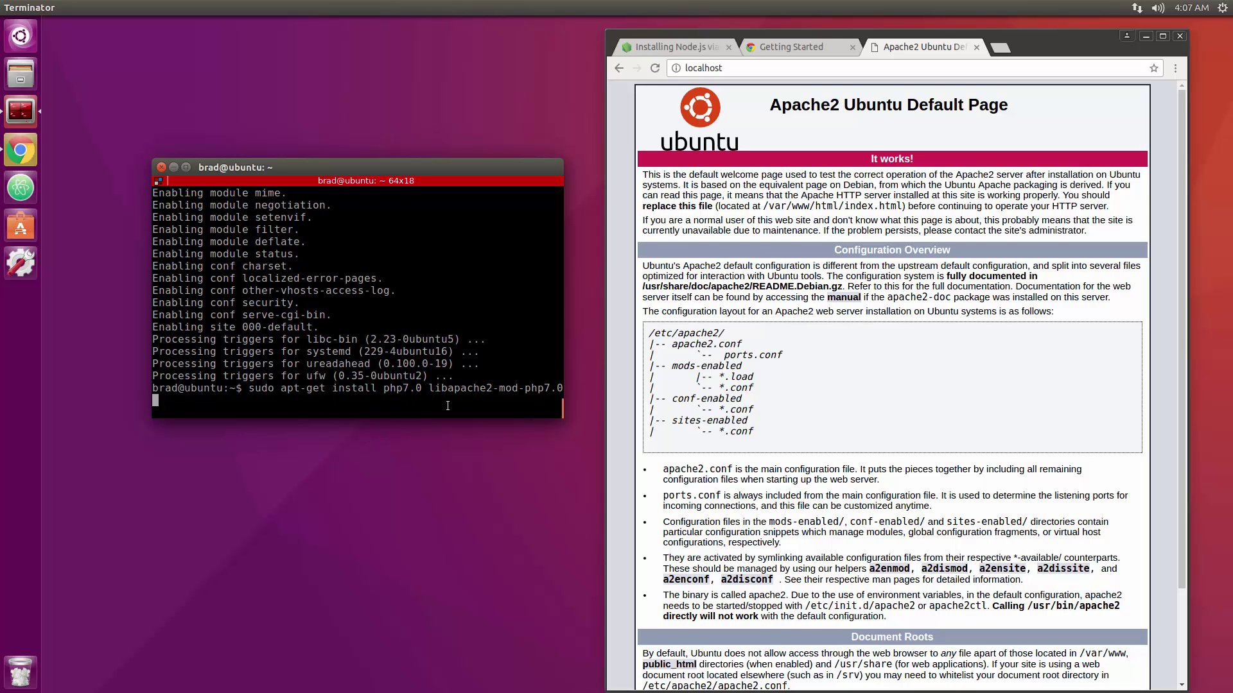
pyautogui.press('Return')
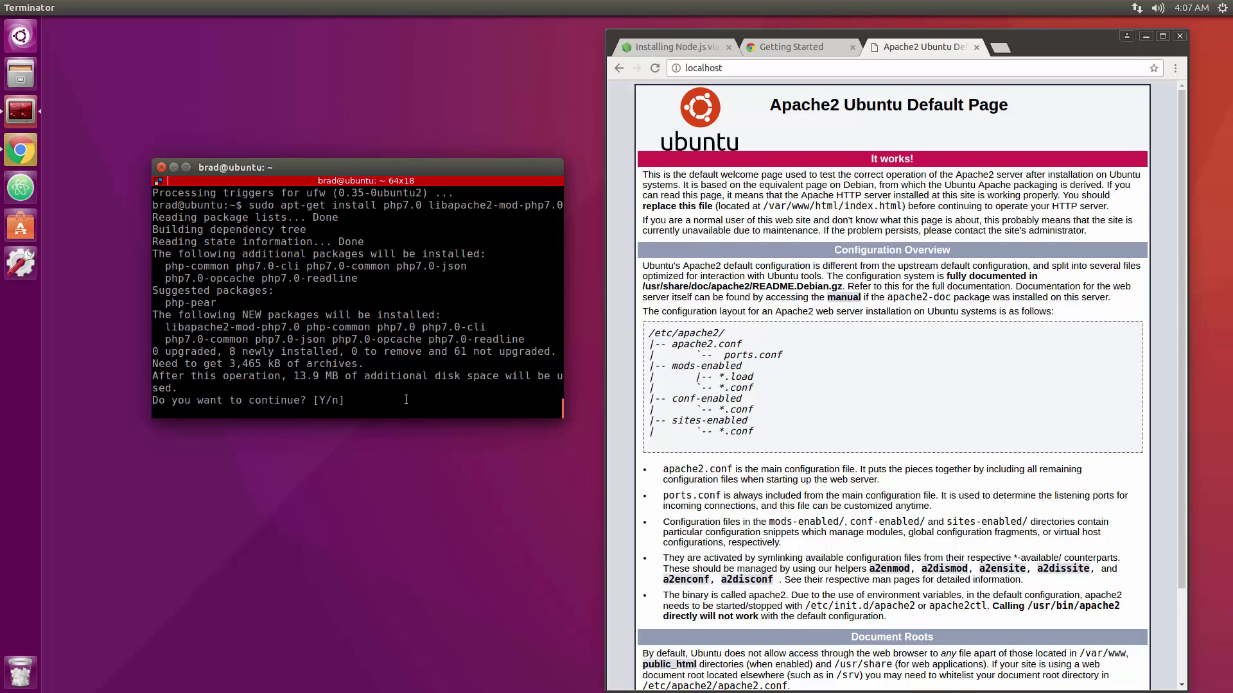
pyautogui.write('y')
pyautogui.press('Return')
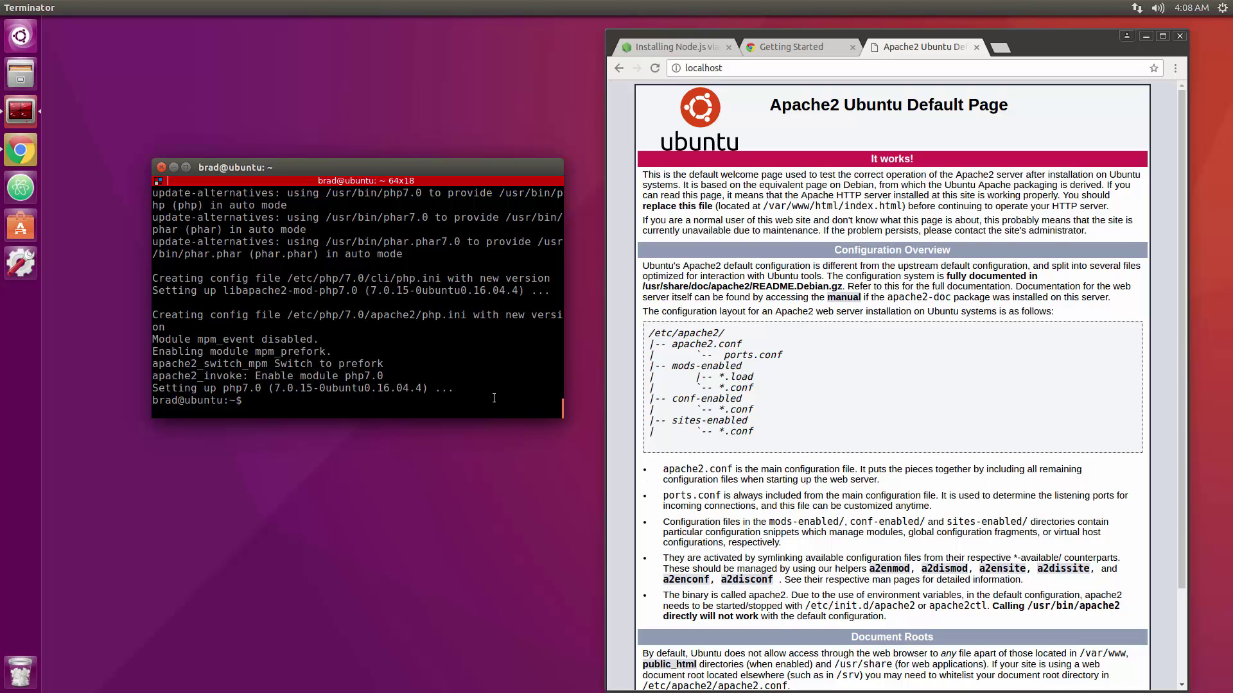
# Install mysql-server with apt-get, confirm with y, and enter and repeat a MySQL root password.
pyautogui.write('sudo apt-get install mysql-server')
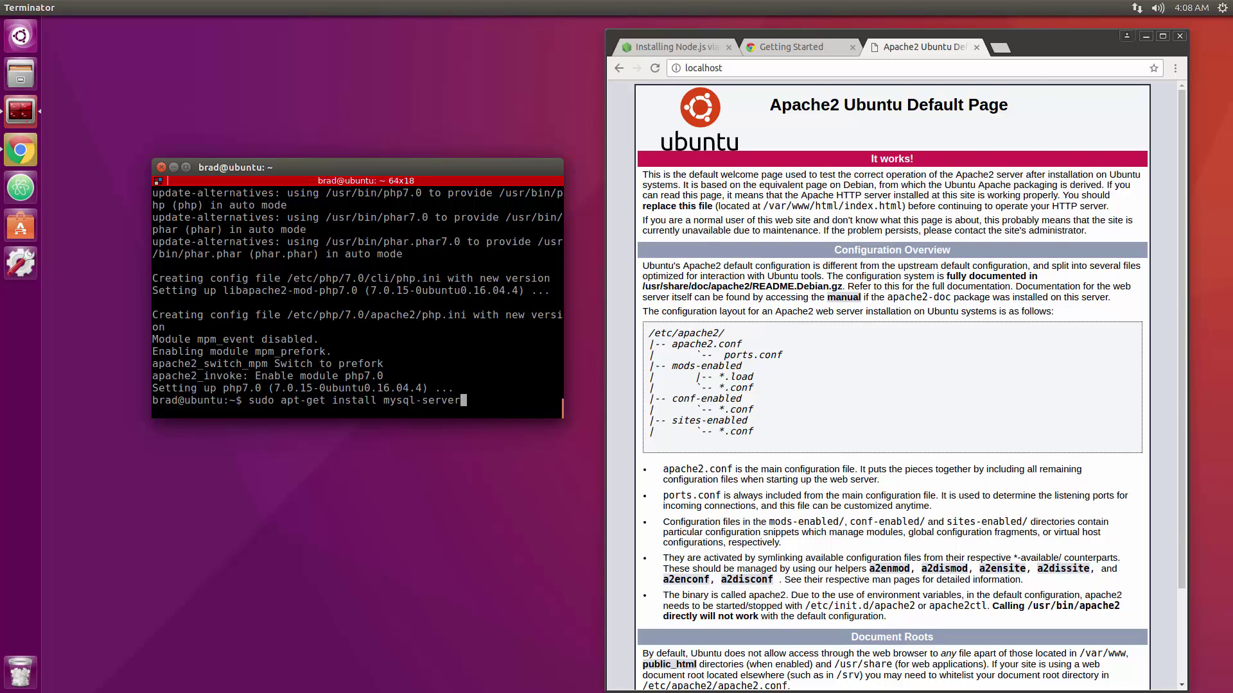
pyautogui.press('Return')
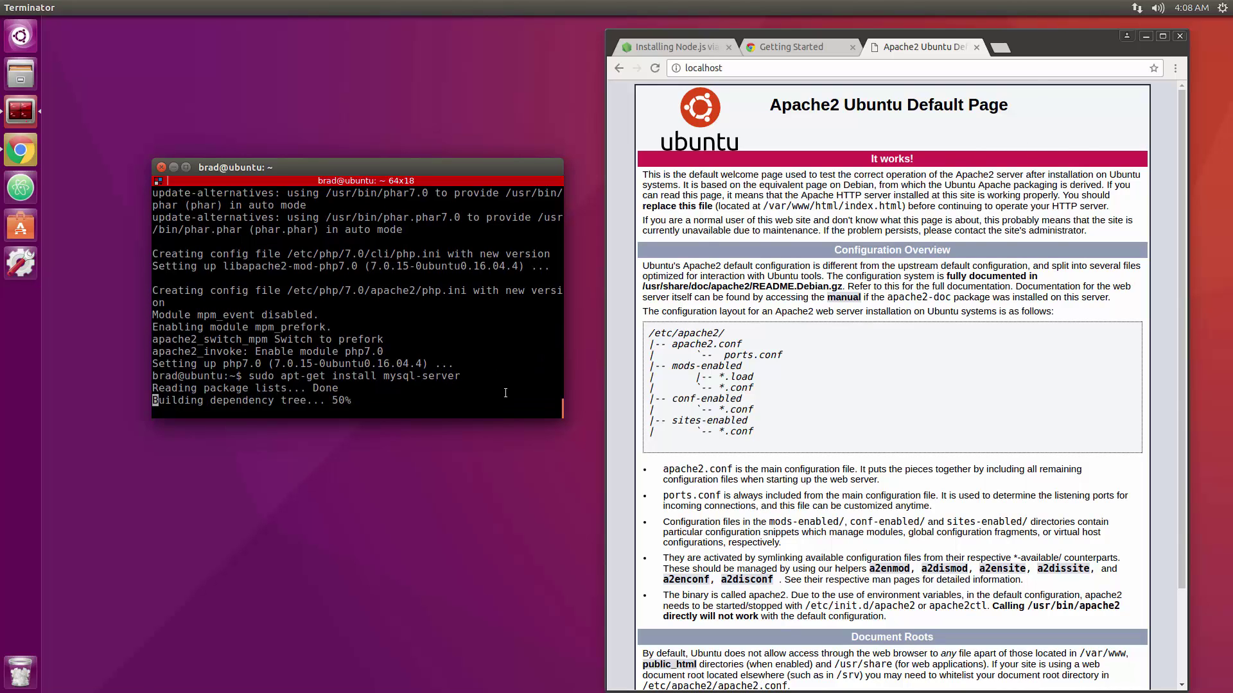
pyautogui.write('y')
pyautogui.press('Return')
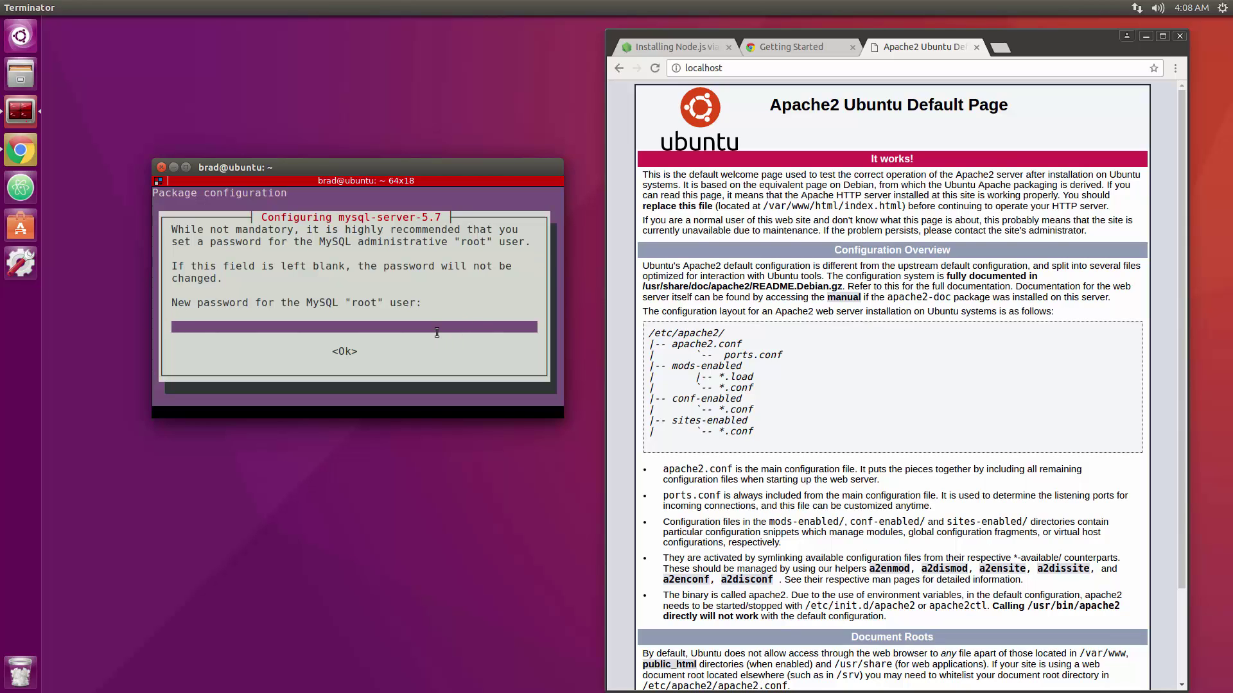
pyautogui.write('123456')
pyautogui.press('Return')
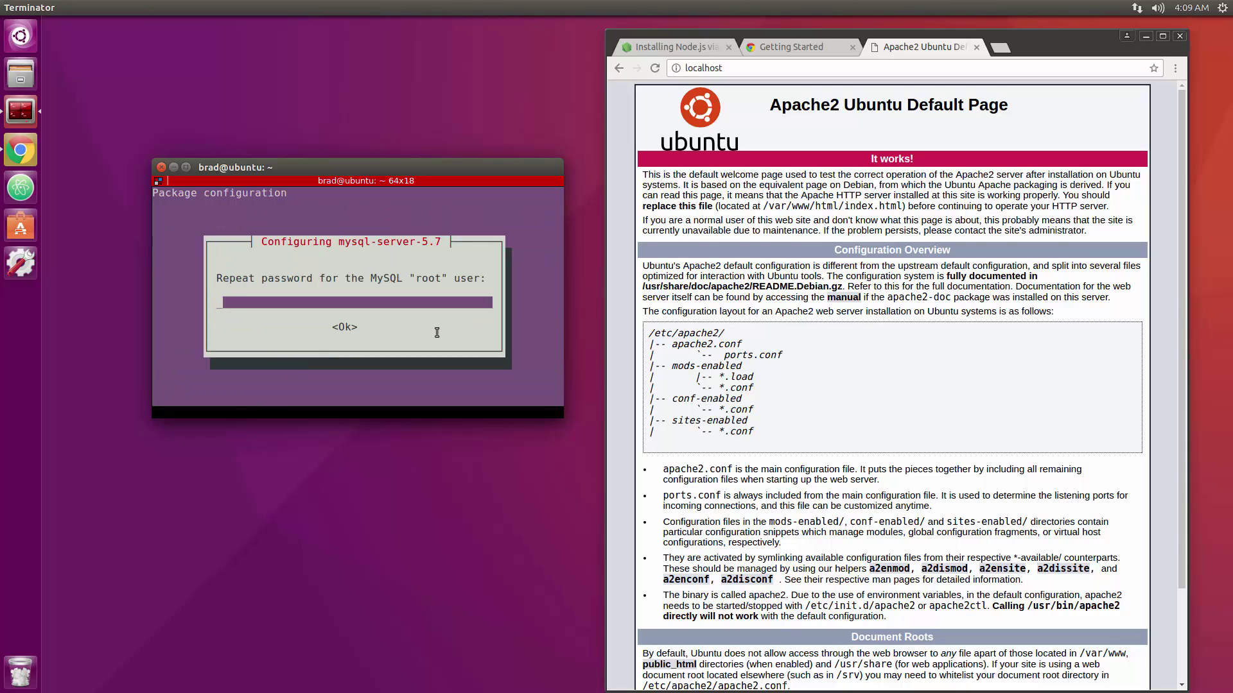
pyautogui.write('123456')
pyautogui.press('Return')
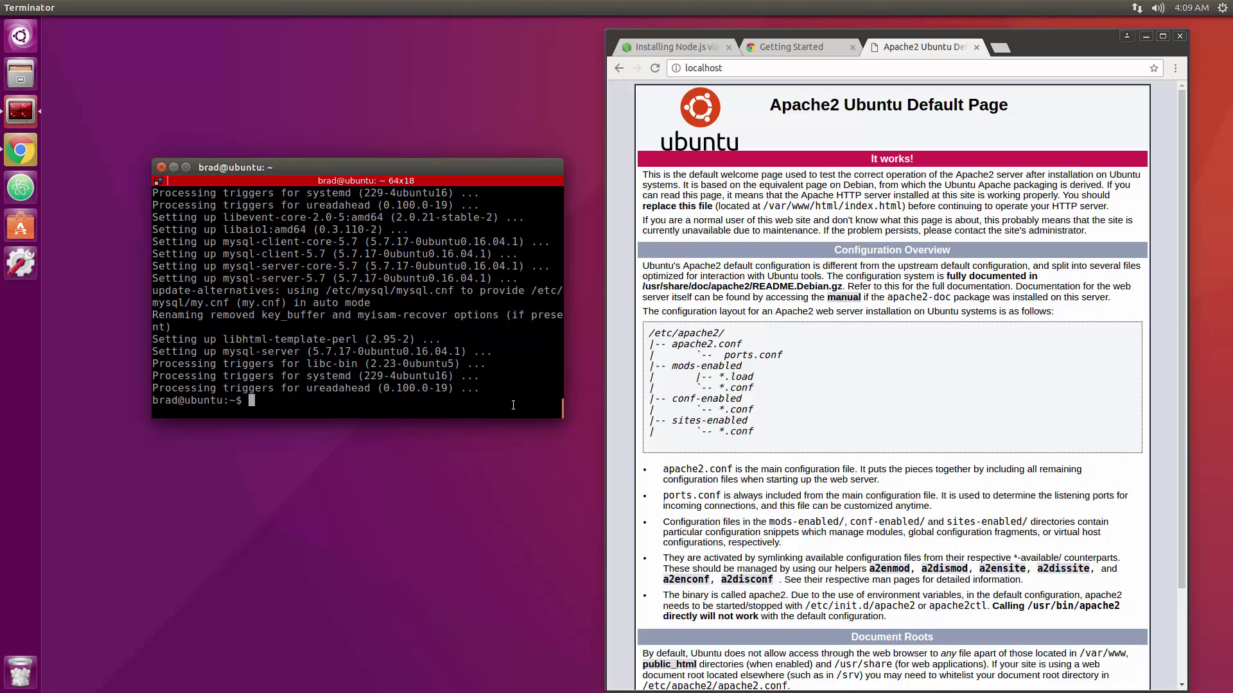
# Restart Apache with sudo /etc/init.d/apache2 restart and cd into /var/www/html.
pyautogui.write('sudo /etc/init.d/apache2 restart')
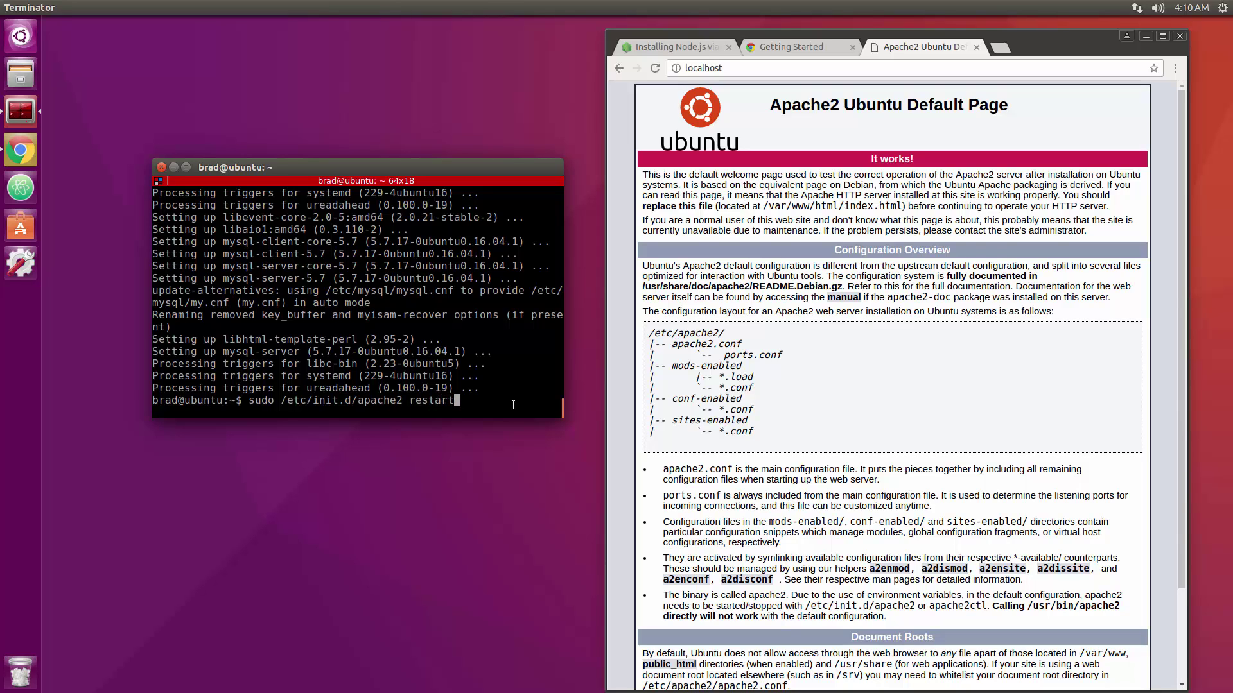
pyautogui.press('Return')
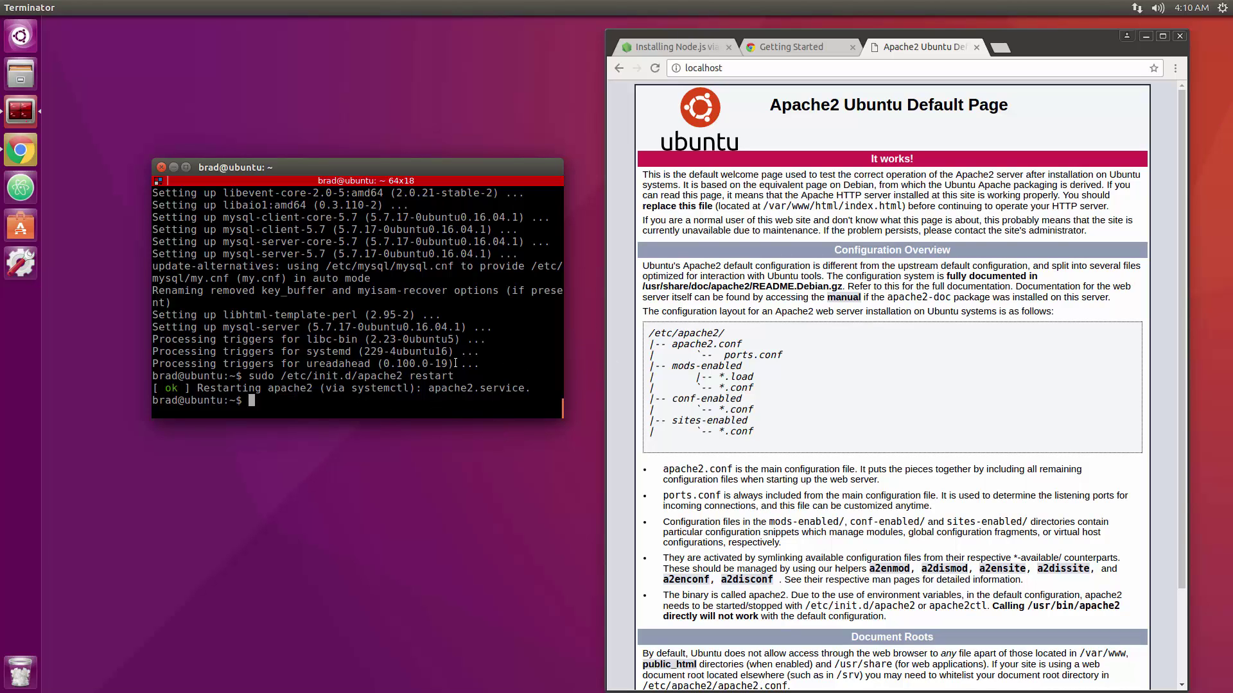
pyautogui.write('cd /var/www/html')
pyautogui.press('Return')
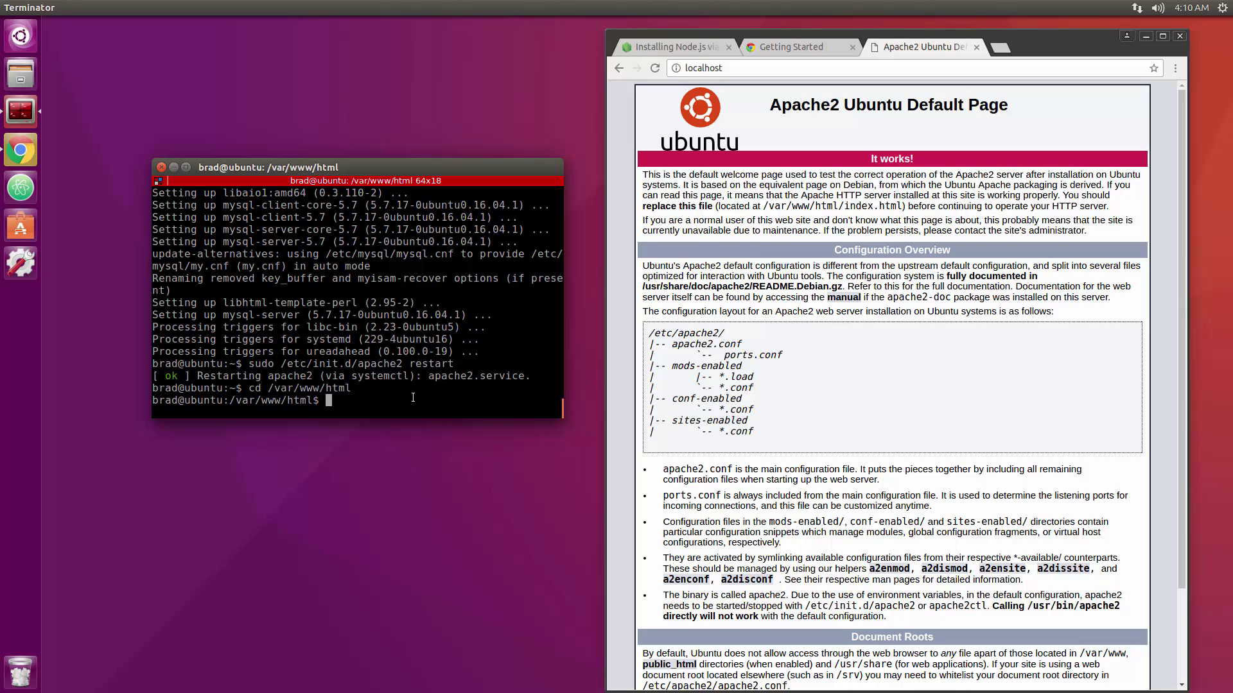
# Create an empty index.php in the web root with sudo touch index.php.
pyautogui.write('touch index.php')
pyautogui.press('Return')
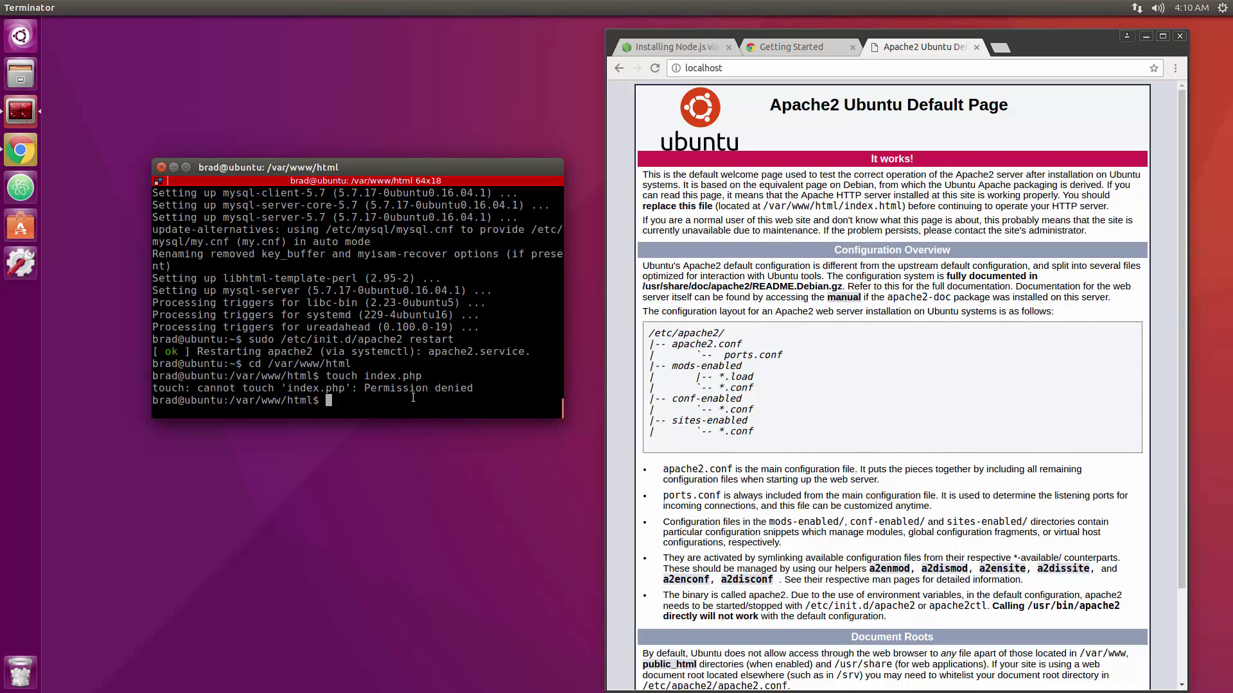
pyautogui.press('Up')
pyautogui.press('Left')
pyautogui.press('Left')
pyautogui.press('Left')
pyautogui.press('Left')
pyautogui.press('Left')
pyautogui.press('Left')
pyautogui.press('Left')
pyautogui.press('Left')
pyautogui.press('Left')
pyautogui.press('Left')
pyautogui.press('Left')
pyautogui.press('Left')
pyautogui.press('Left')
pyautogui.press('Left')
pyautogui.press('Left')
pyautogui.write('sudo')
pyautogui.press('Return')
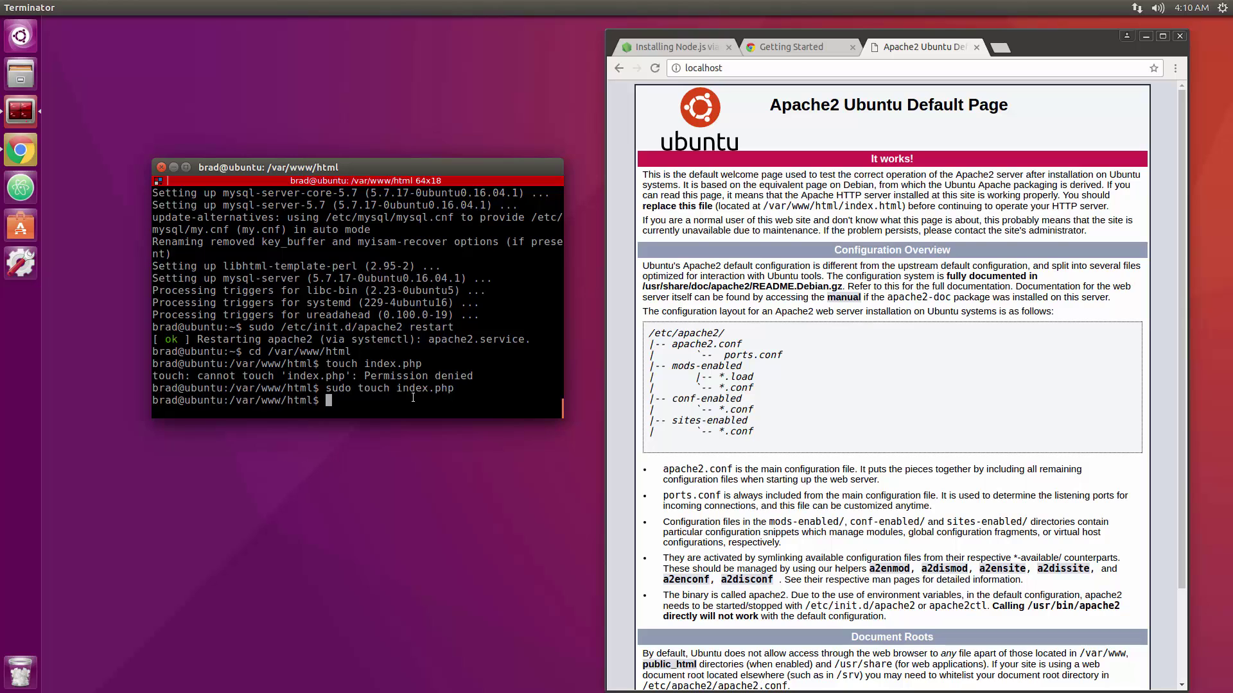
# Edit index.php in sudo nano to contain <?php echo 'HELLO'; ?> and save it.
pyautogui.write('sudo nano inde')
pyautogui.write('x.php')
pyautogui.press('Return')
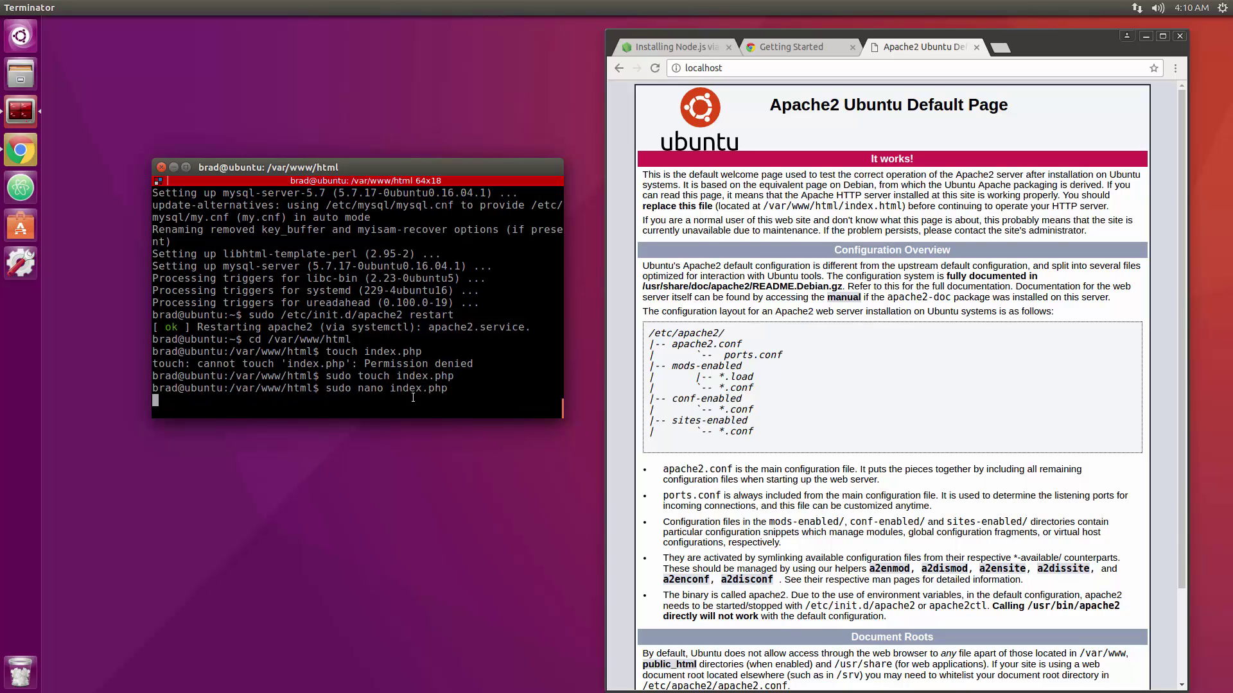
pyautogui.write('<?')
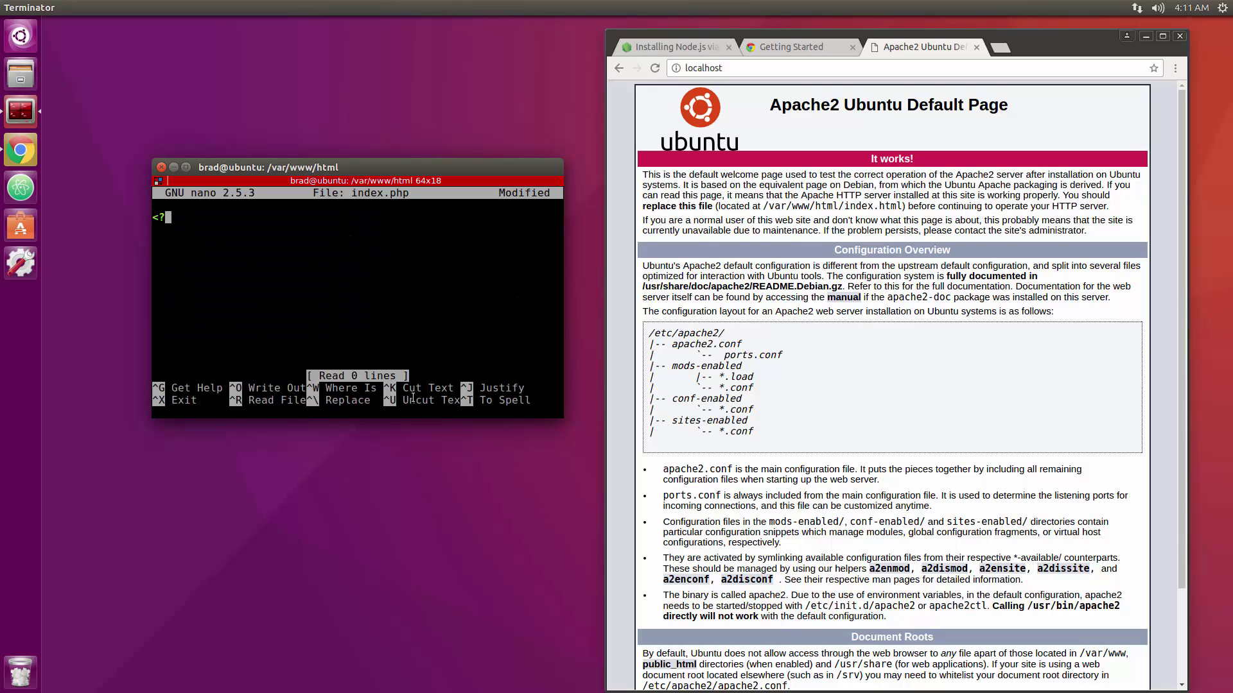
pyautogui.write("php echo '';")
pyautogui.press('Left')
pyautogui.press('Left')
pyautogui.write('HELLO')
pyautogui.press('Right')
pyautogui.press('Right')
pyautogui.write('?>')
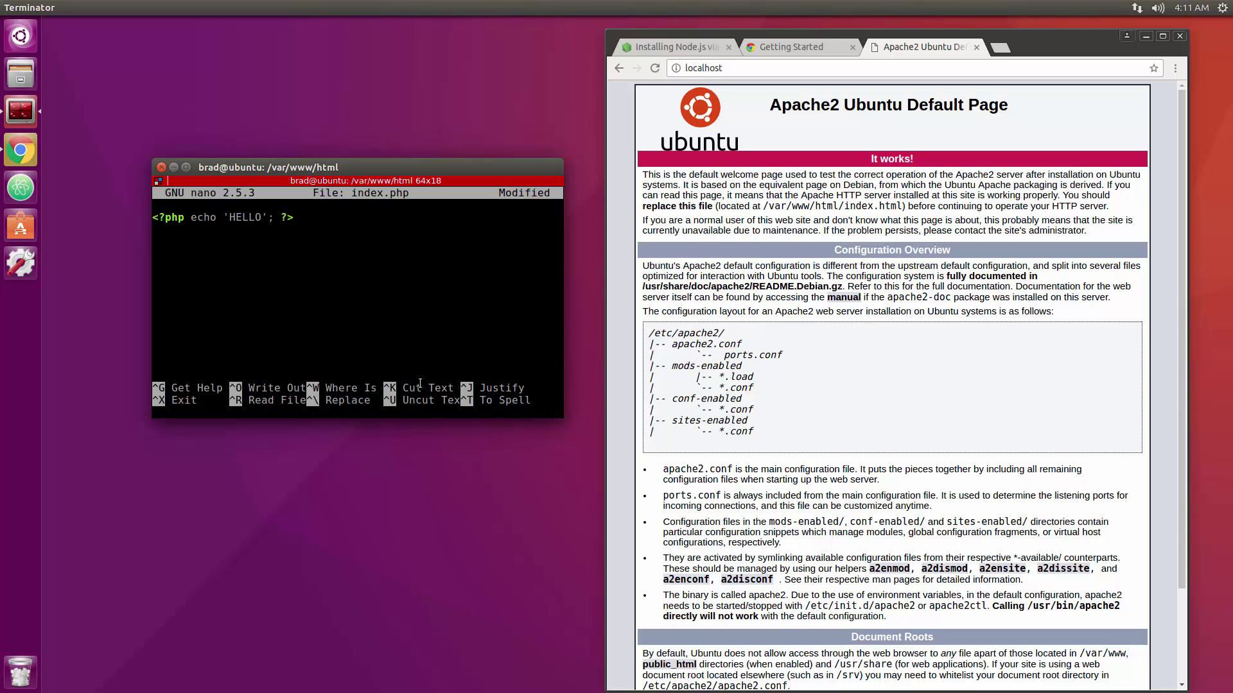
pyautogui.hotkey('ctrl', 'x')
pyautogui.press('y')
pyautogui.press('Return')
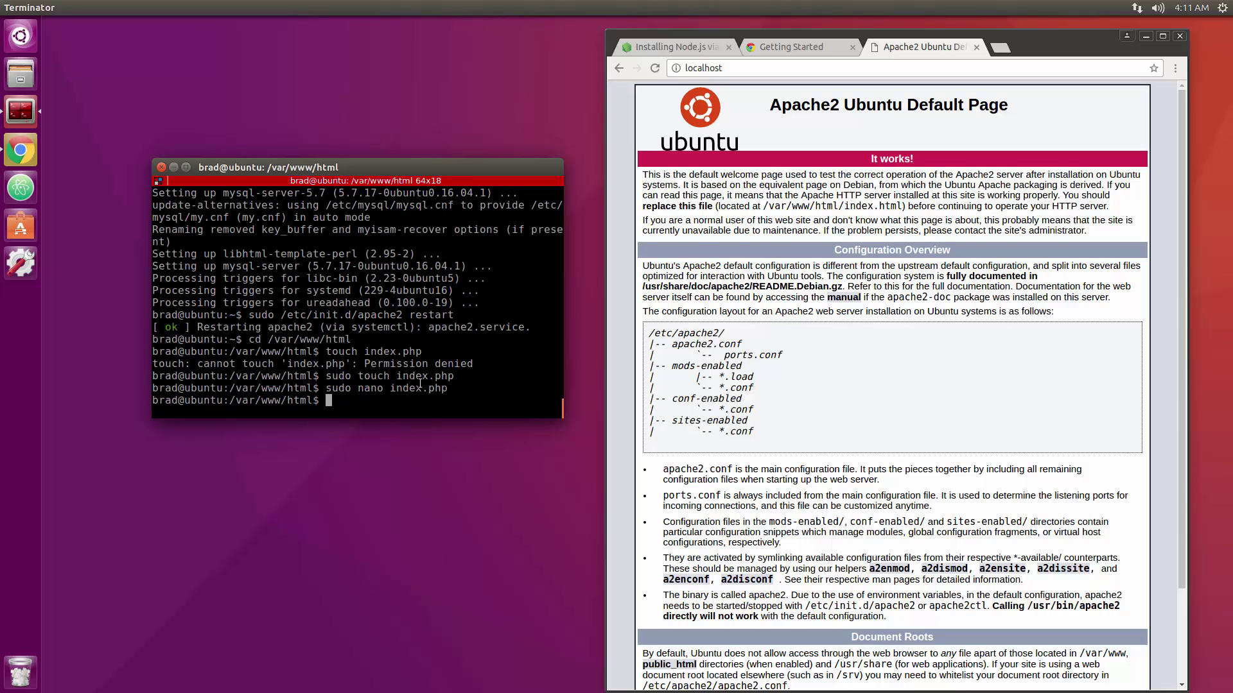
# Reload the localhost page in Chrome.
pyautogui.click(750, 72)
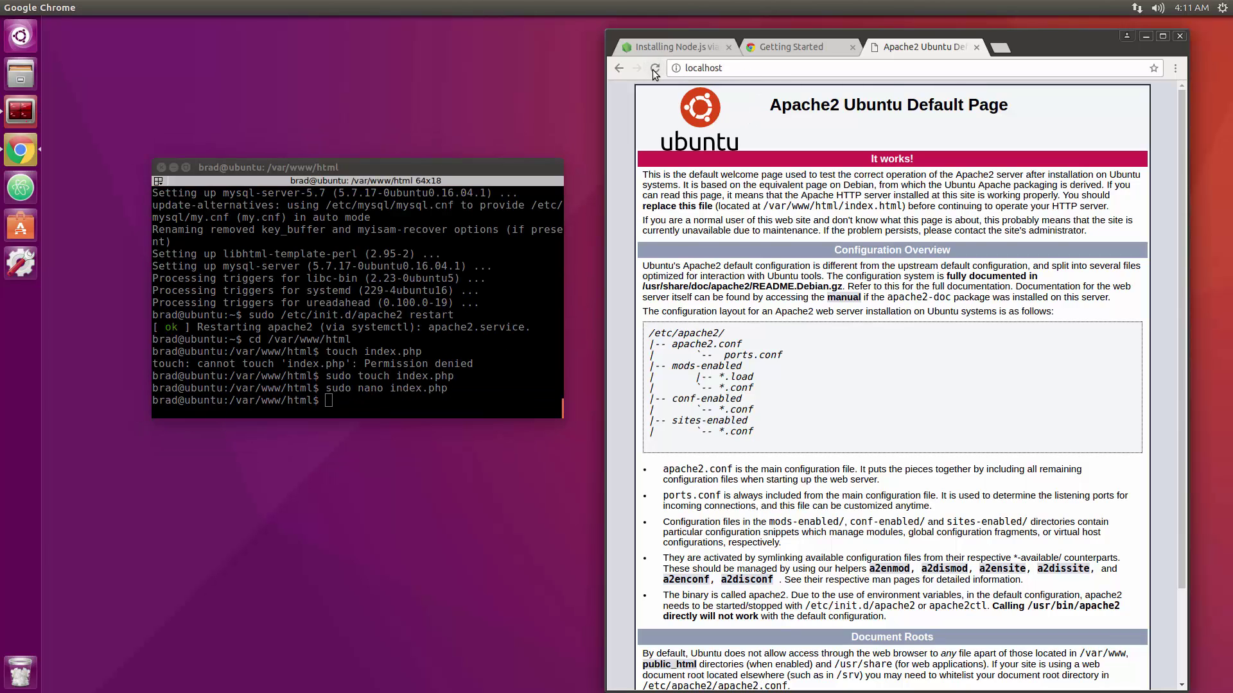
pyautogui.click(763, 70)
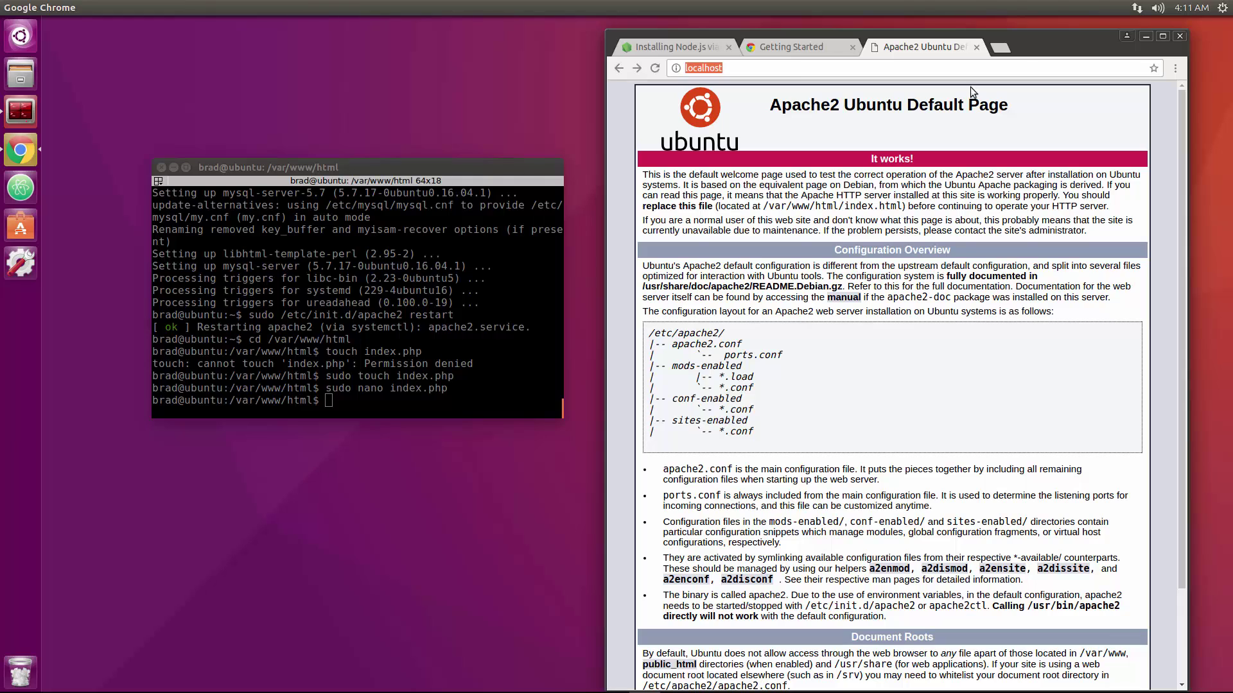
pyautogui.press('End')
# Delete the default index.html with sudo rm, leaving index.php, and reload localhost to show HELLO.
pyautogui.click(491, 399)
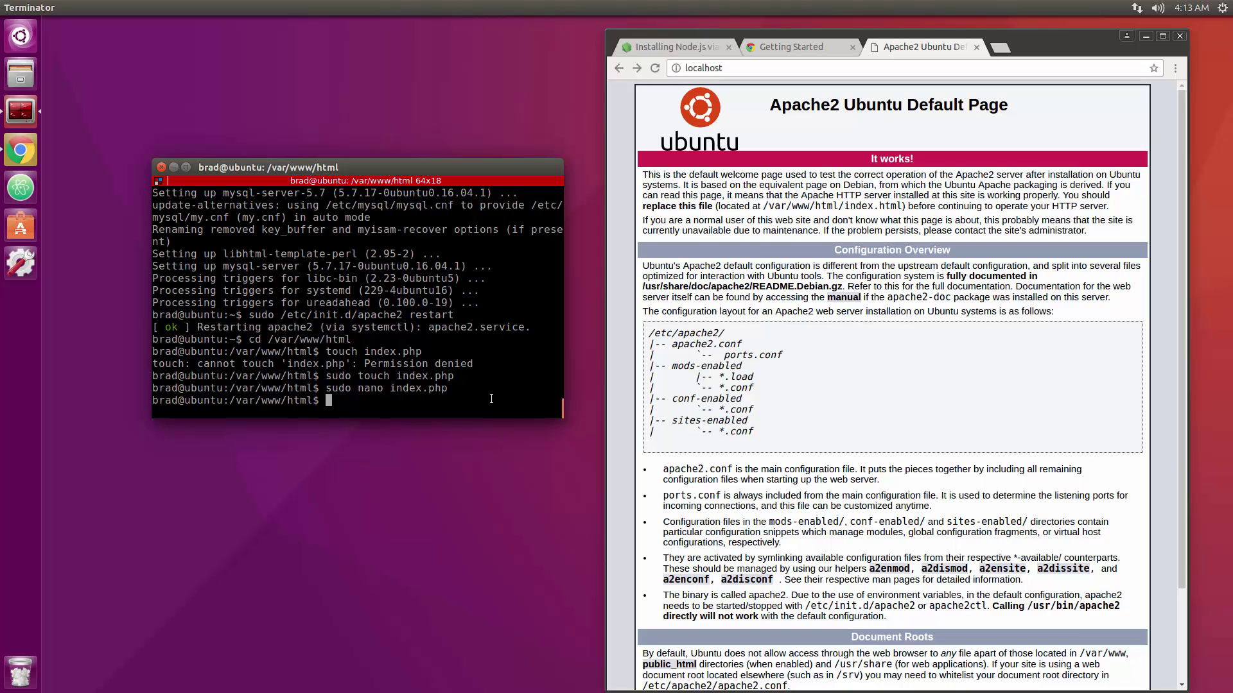
pyautogui.write('ls')
pyautogui.press('Return')
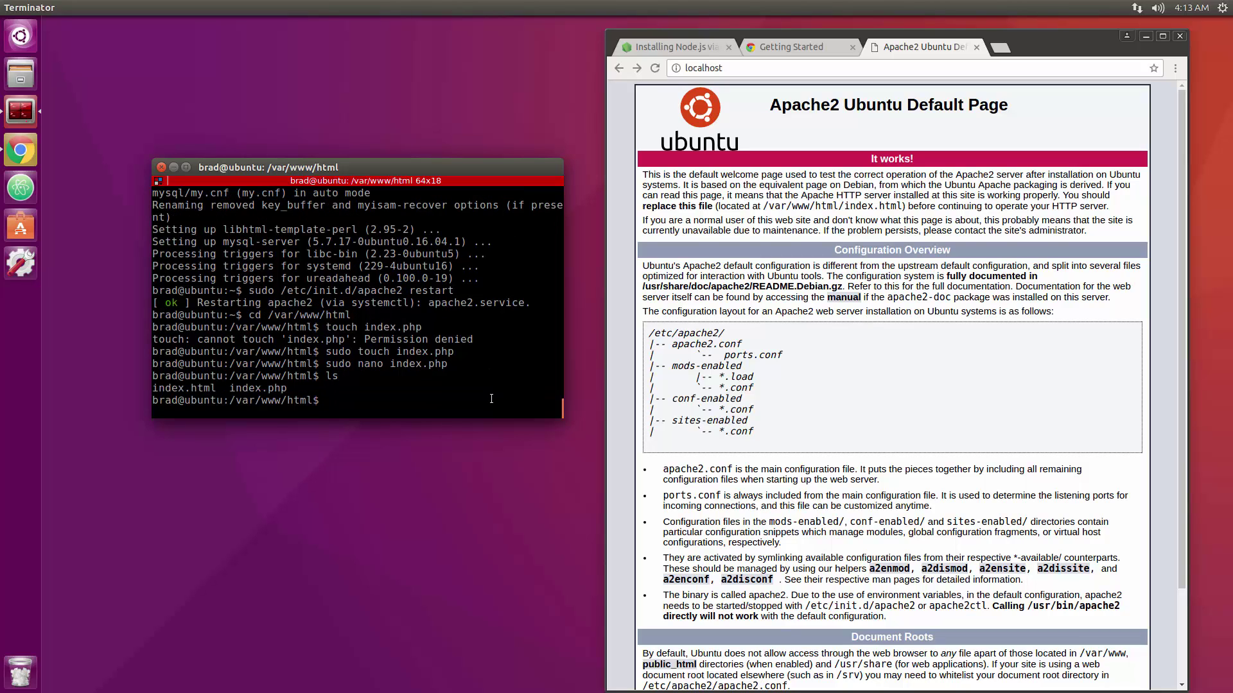
pyautogui.write('sudo')
pyautogui.write(' rm index.')
pyautogui.write('html')
pyautogui.press('Return')
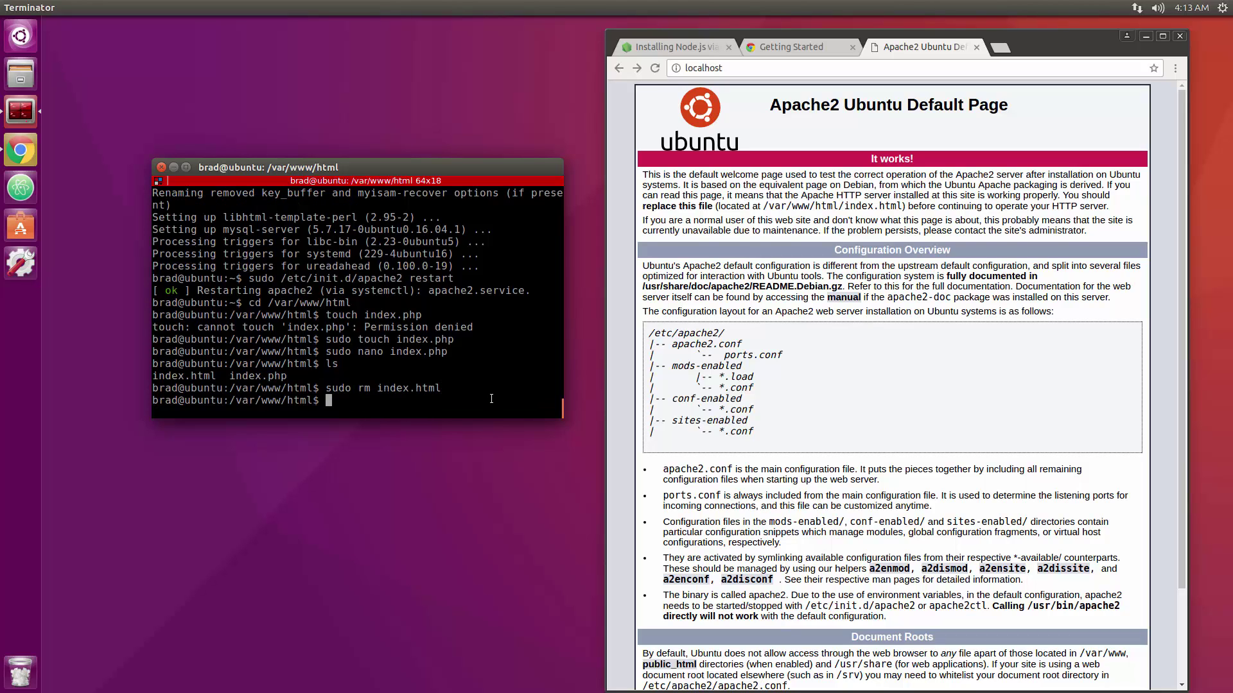
pyautogui.write('ls')
pyautogui.press('Return')
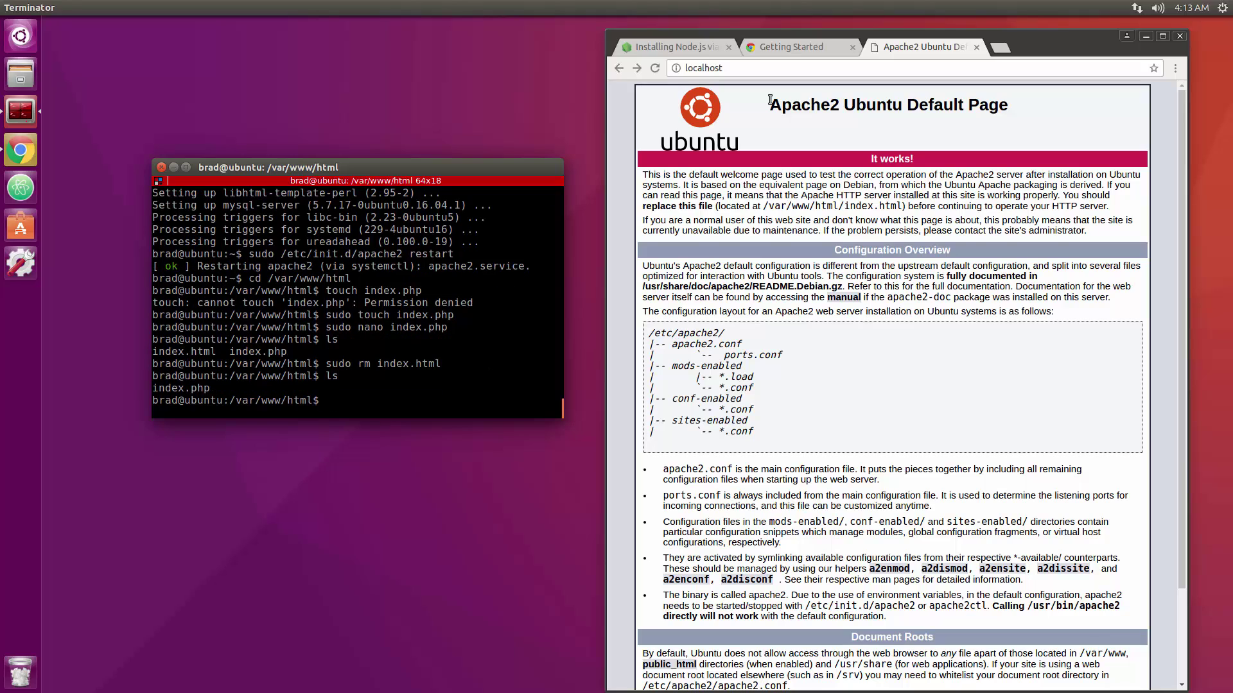
pyautogui.click(656, 68)
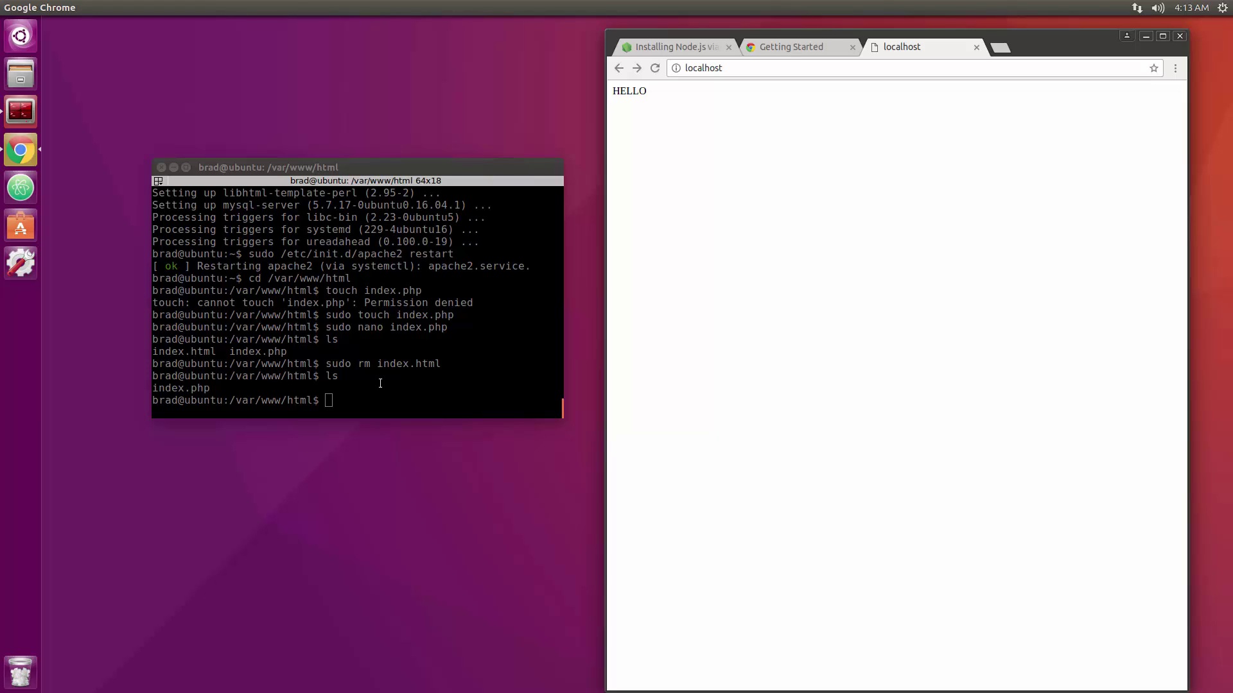
pyautogui.click(429, 389)
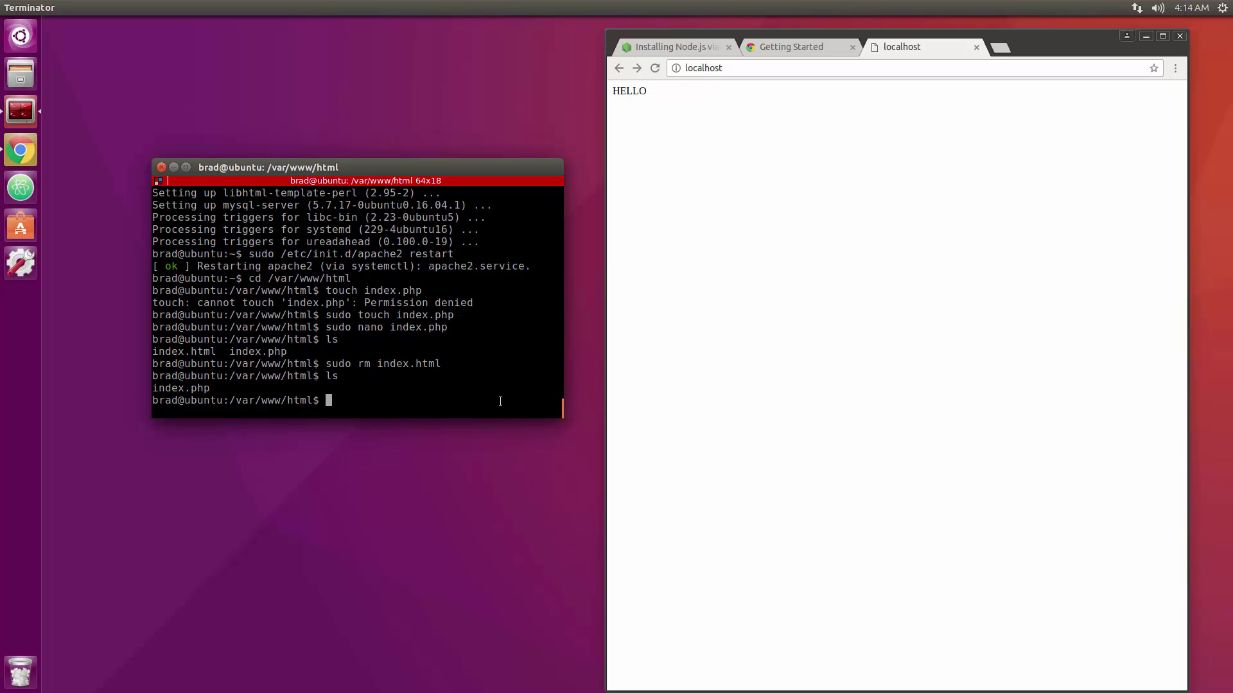
# Install the filezilla package with sudo apt-get install, answering y to confirm.
pyautogui.write('sudo apt-get install filezilla')
pyautogui.press('Return')
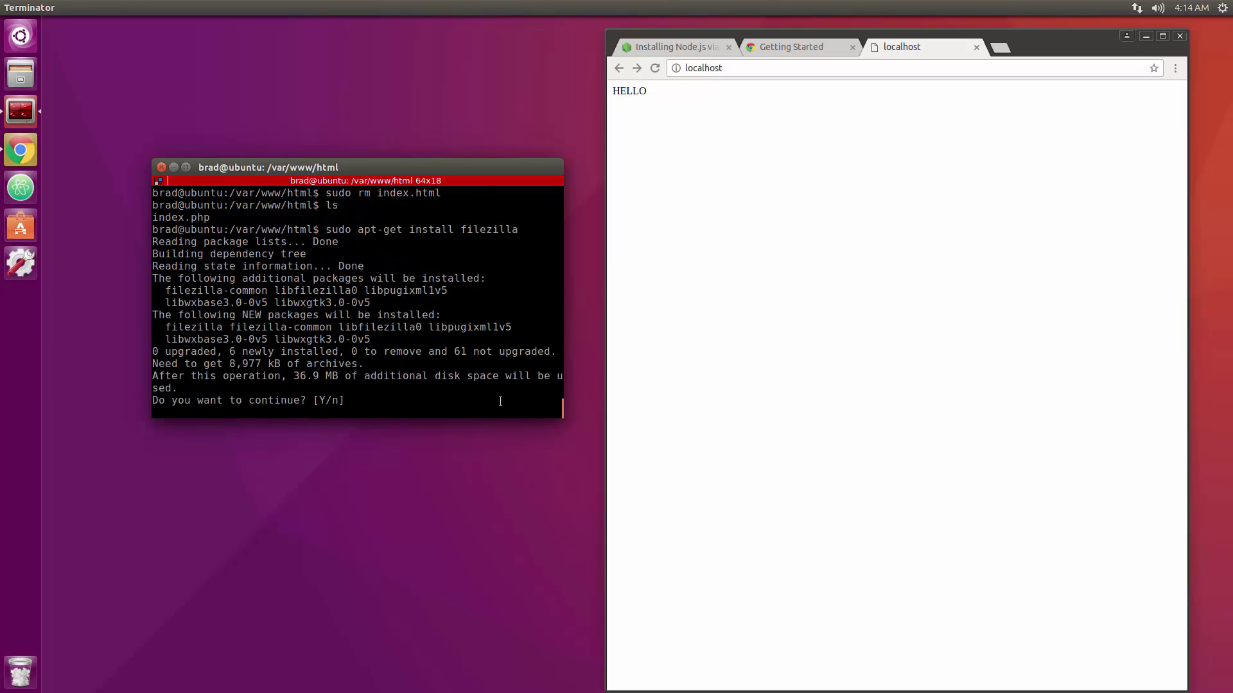
pyautogui.write('y')
pyautogui.press('Return')
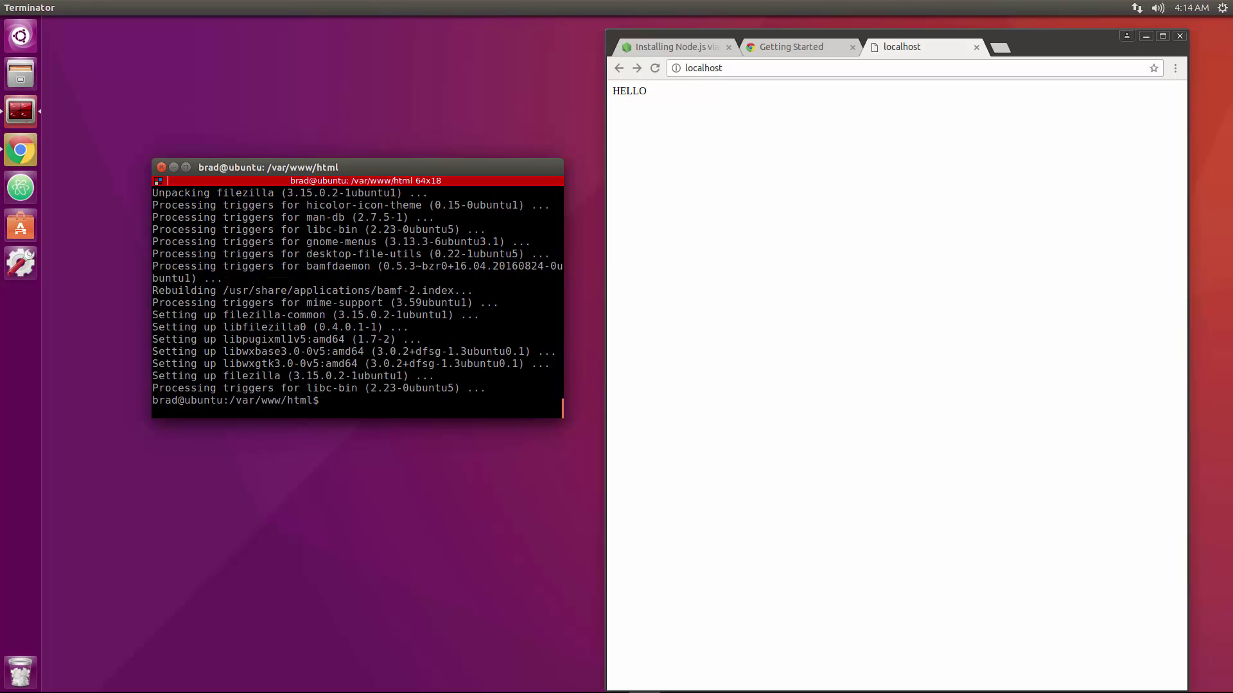
# Search the Dash for 'file' and pin FileZilla to the Unity launcher.
pyautogui.press('super')
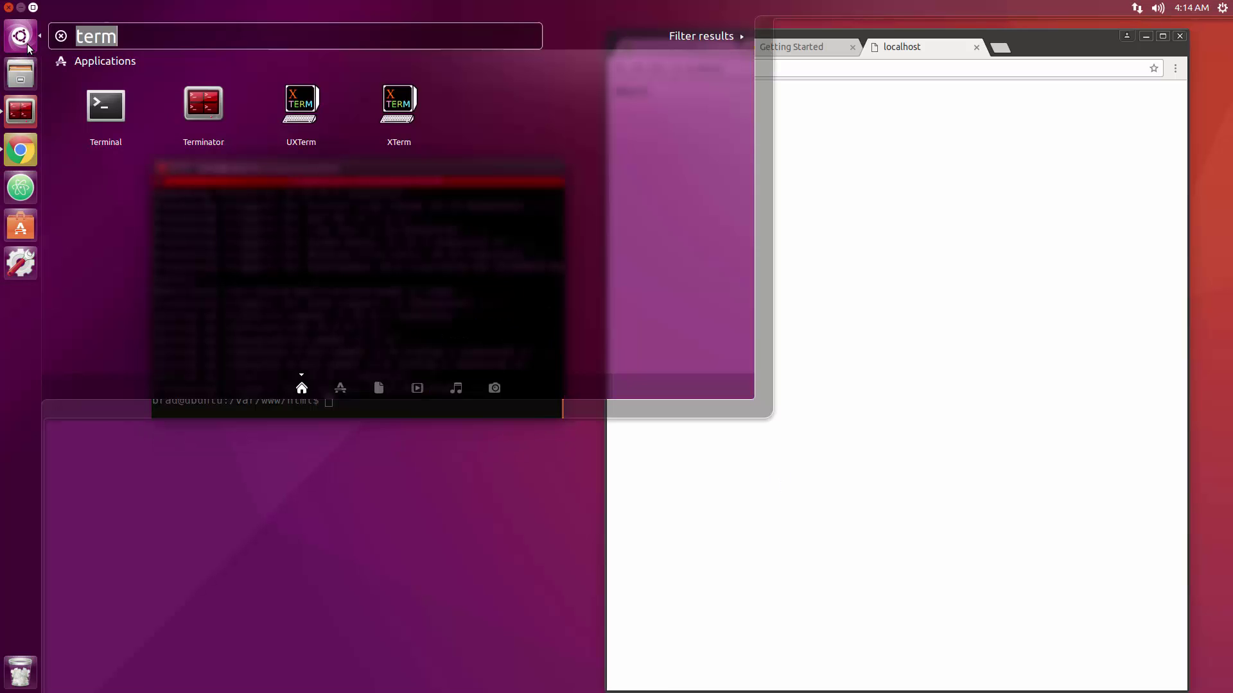
pyautogui.write('file')
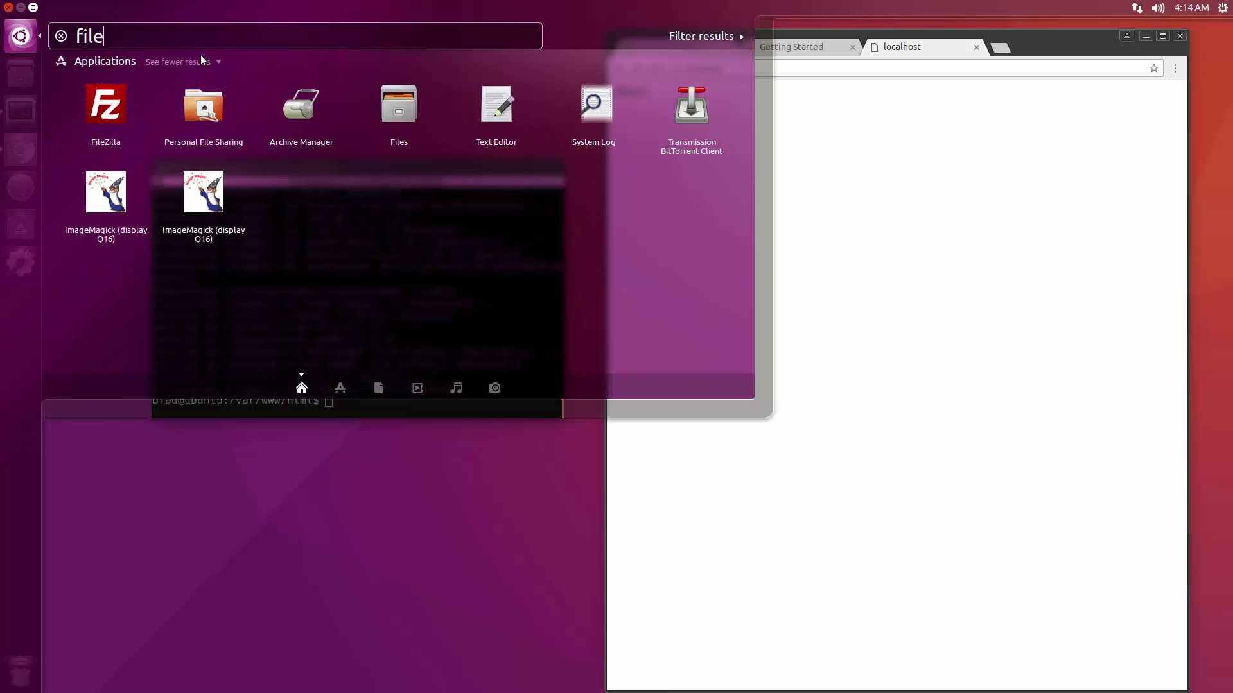
pyautogui.moveTo(104, 106); pyautogui.dragTo(21, 229)
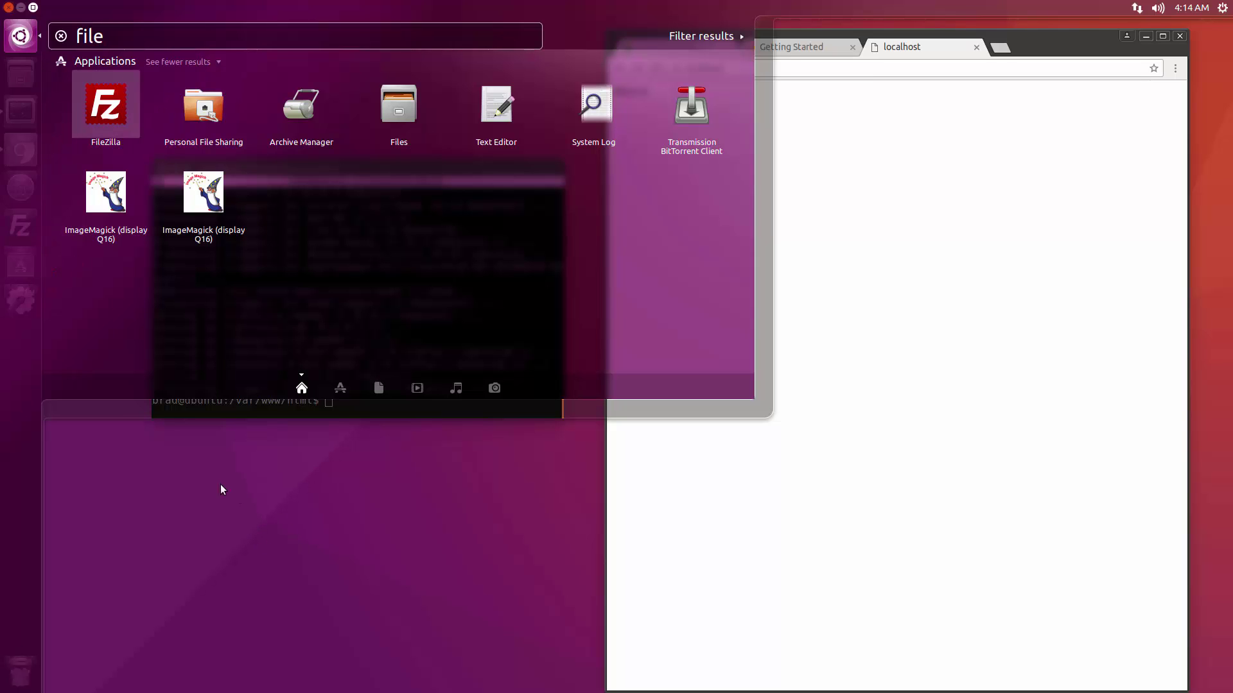
pyautogui.click(204, 481)
pyautogui.click(506, 399)
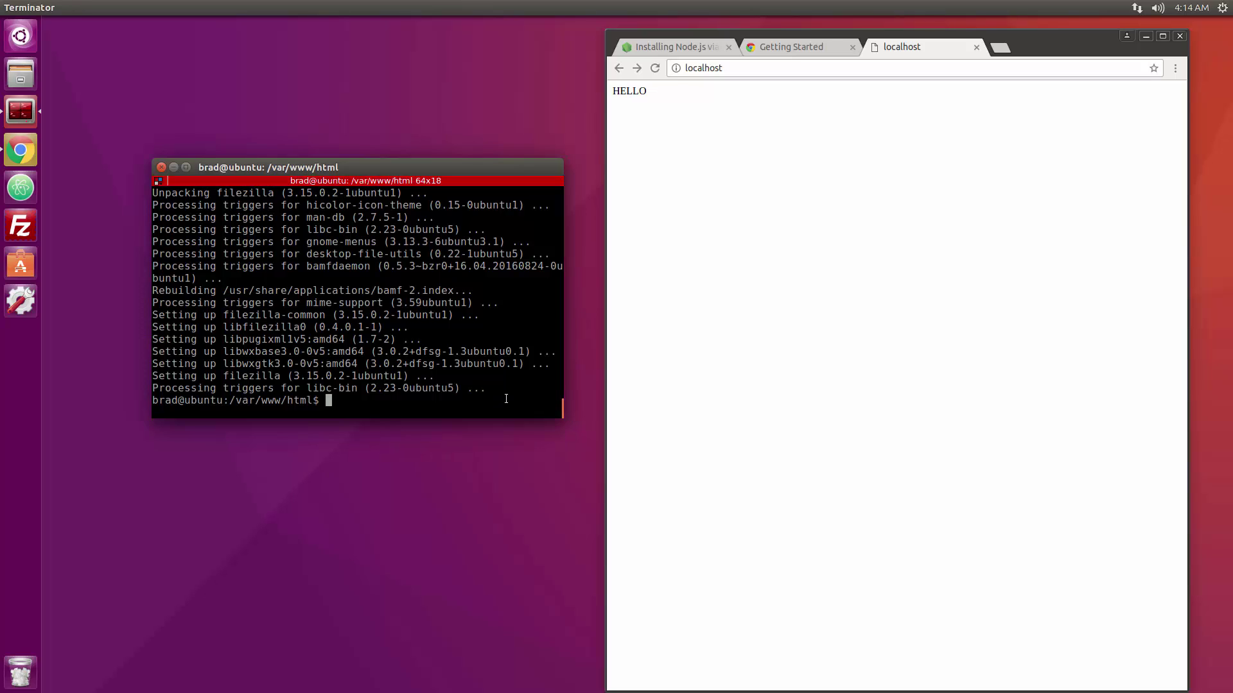
# Clear the terminal, add the ppa:otto-kesselgulasch/gimp repository and run sudo apt-get update.
pyautogui.write('clear')
pyautogui.press('Return')
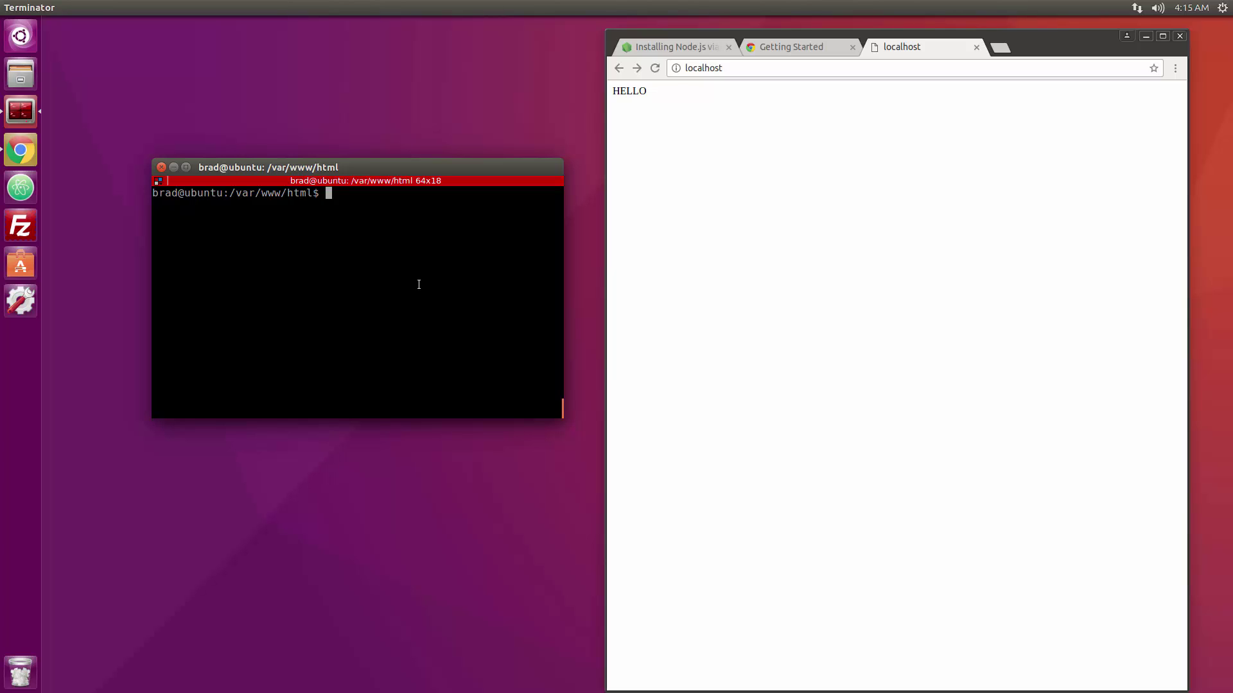
pyautogui.write('sudo add-apt-repository ppa:')
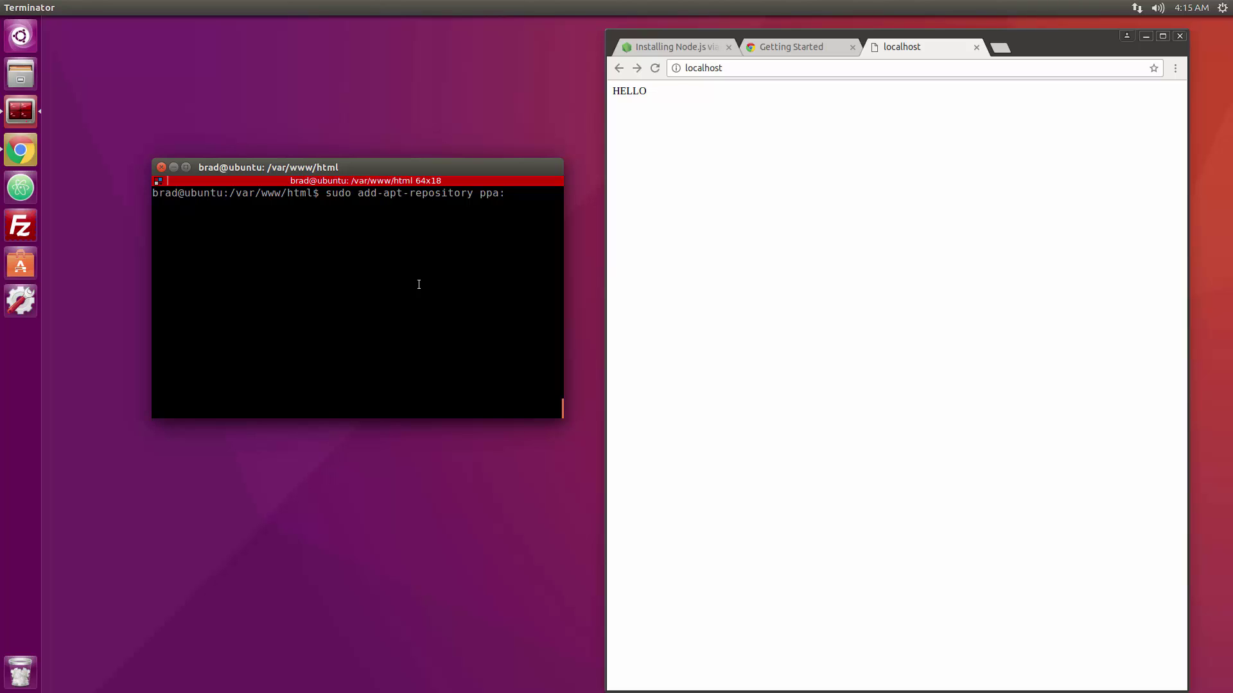
pyautogui.write('otto-kesselgulasch/gimp')
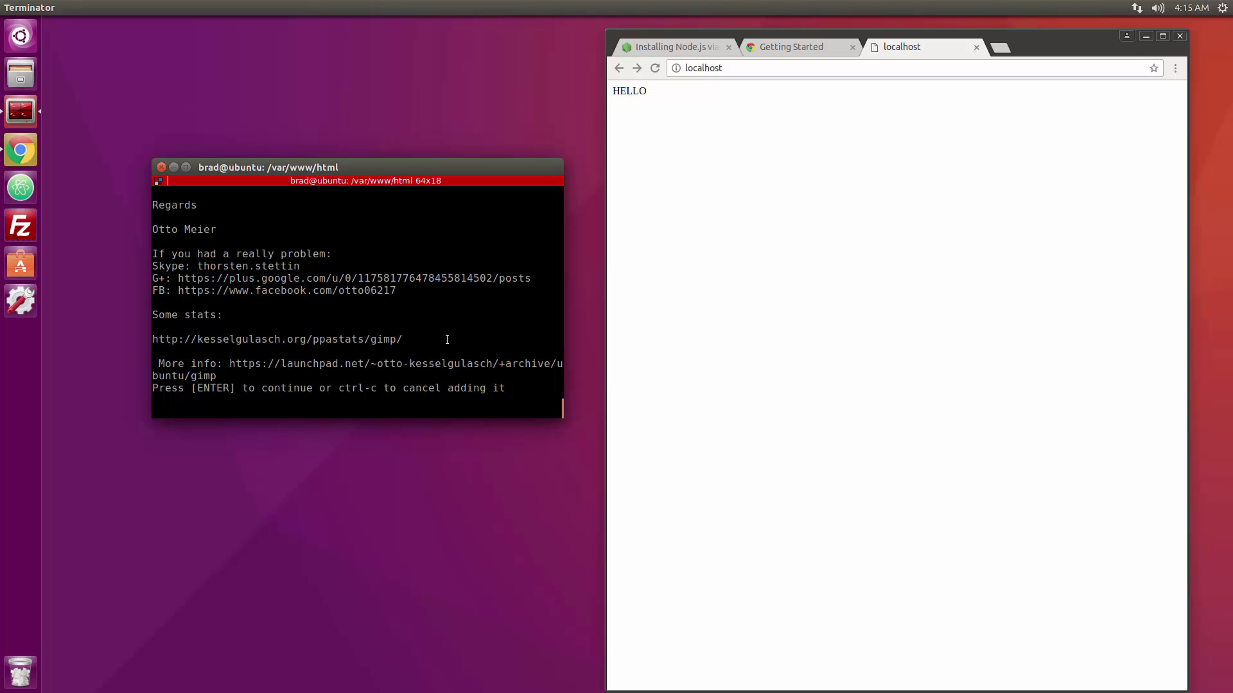
pyautogui.press('Return')
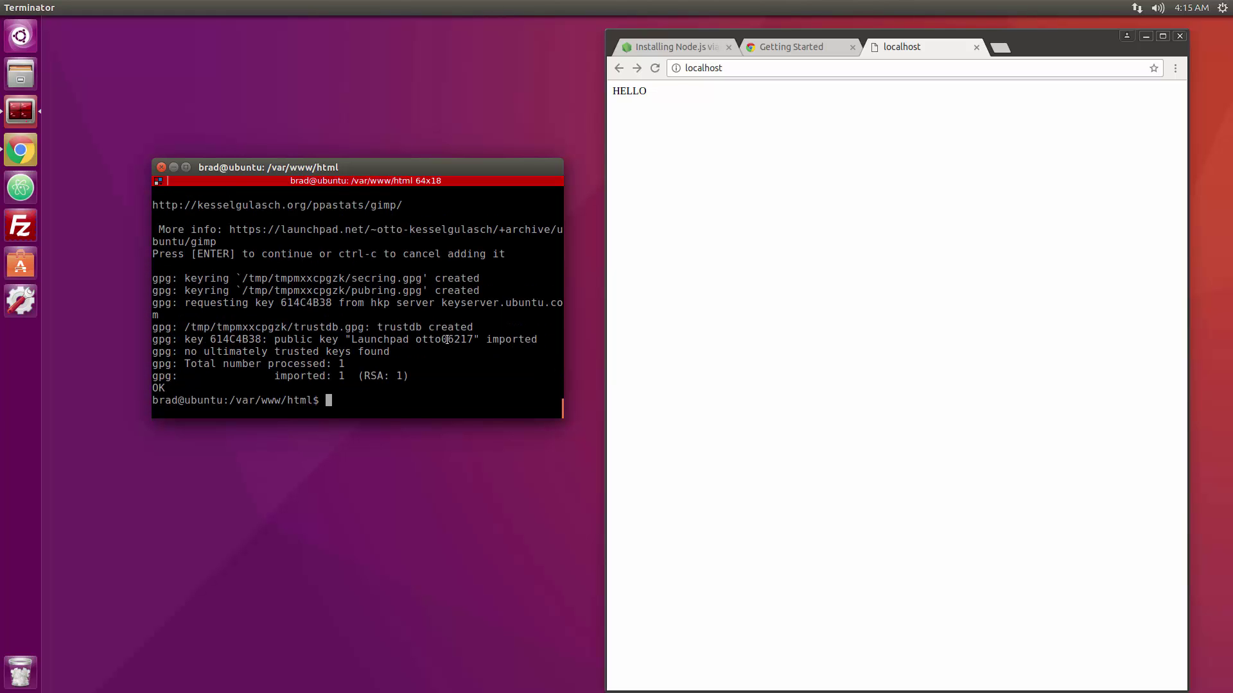
pyautogui.write('sudo apt-get update')
pyautogui.press('Return')
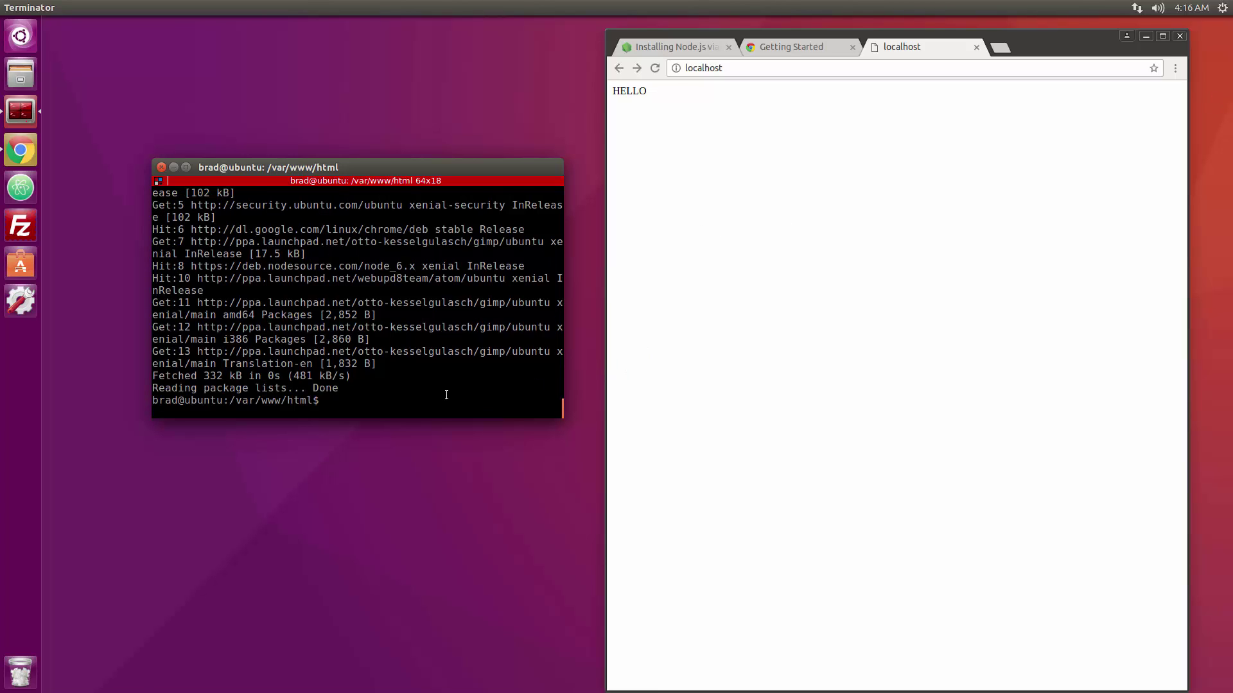
# Install the gimp package with sudo apt-get install, answering y to confirm.
pyautogui.write('sudo apt-get install gimp')
pyautogui.press('Return')
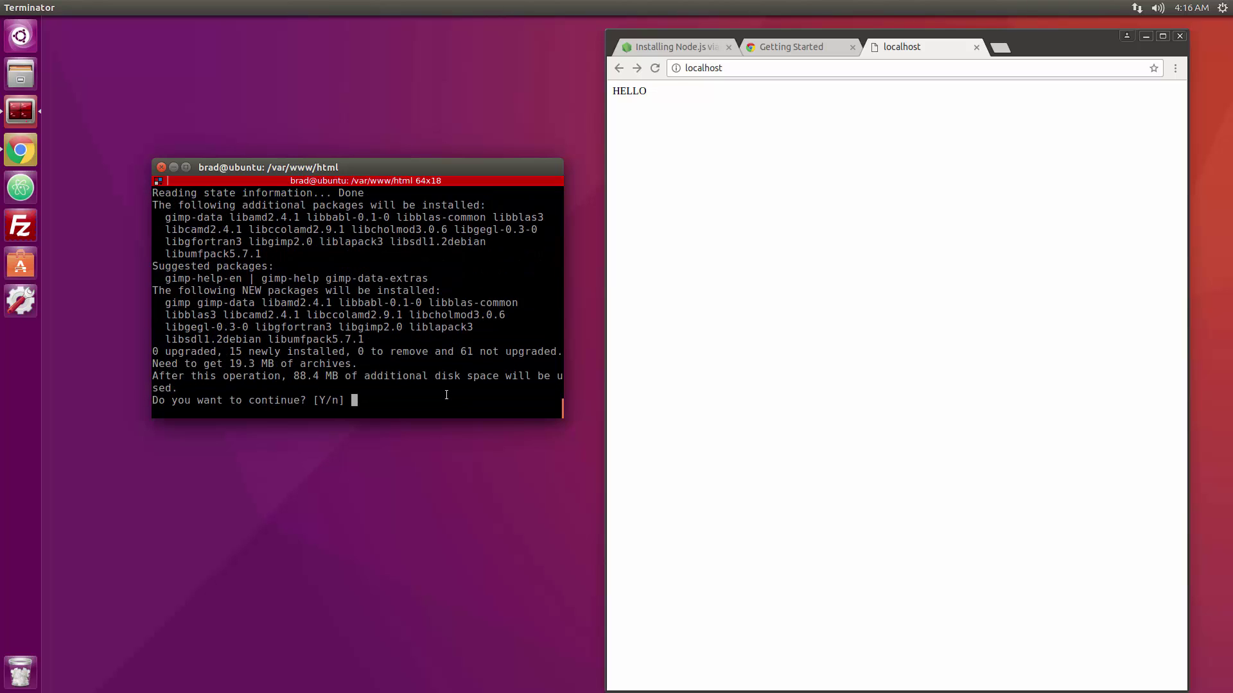
pyautogui.write('y')
pyautogui.press('Return')
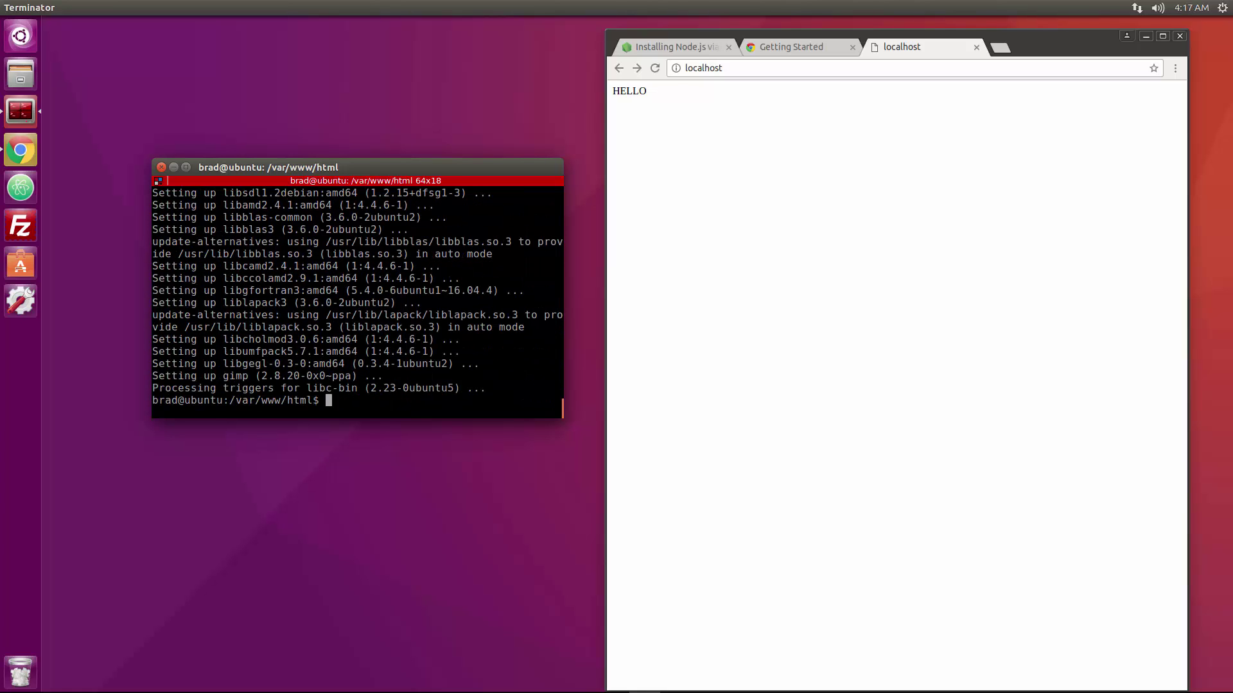
# Search the Dash for 'gim' and pin GIMP to the Unity launcher.
pyautogui.click(33, 41)
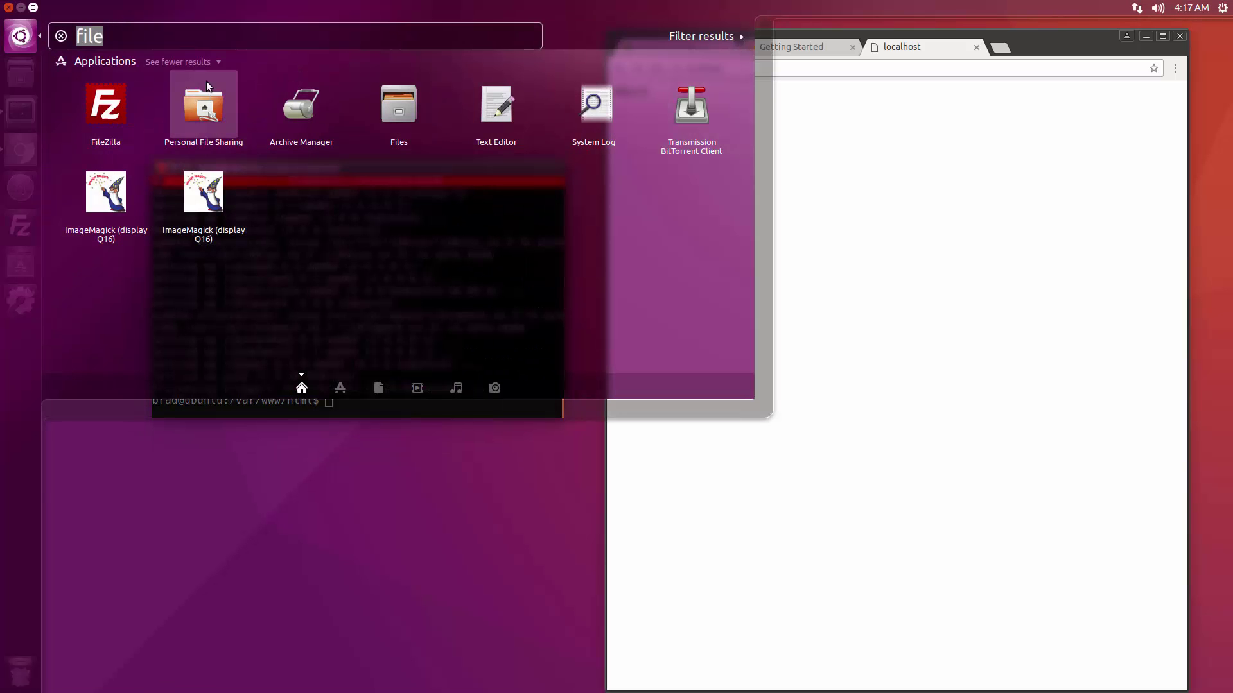
pyautogui.write('gu')
pyautogui.press('BackSpace')
pyautogui.write('im')
pyautogui.moveTo(99, 114); pyautogui.dragTo(22, 270)
pyautogui.click(457, 502)
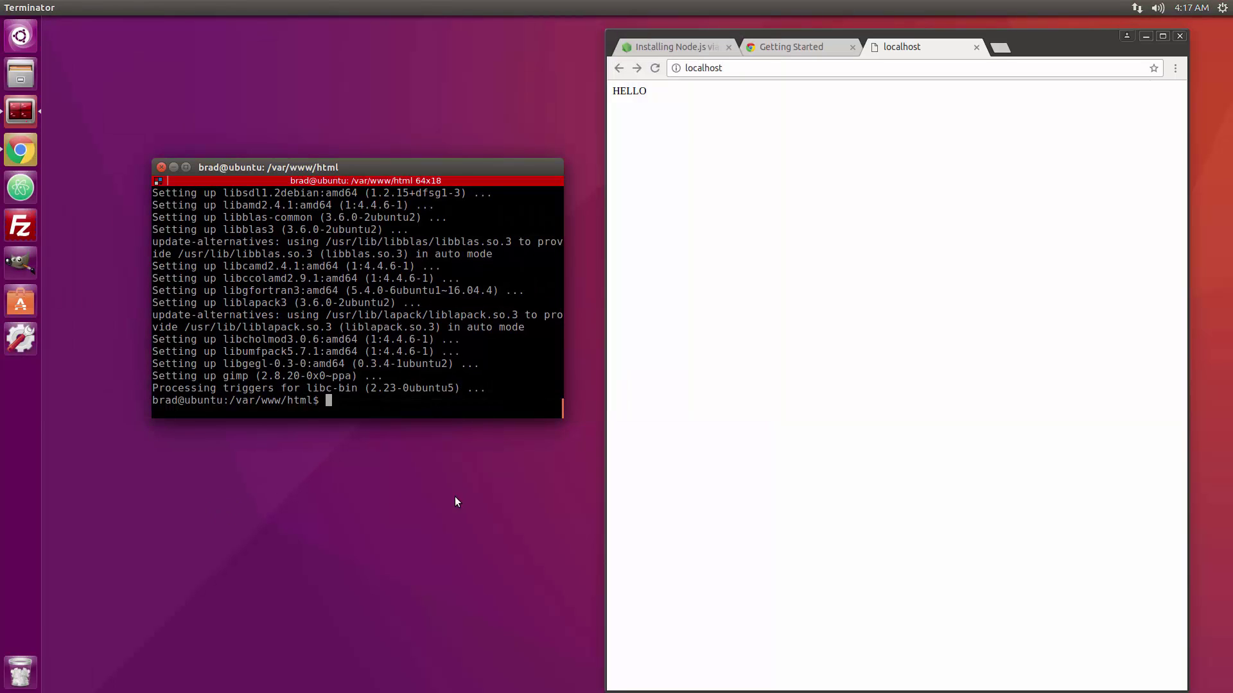
# Launch GIMP from the launcher, then quit it from its File menu.
pyautogui.click(20, 263)
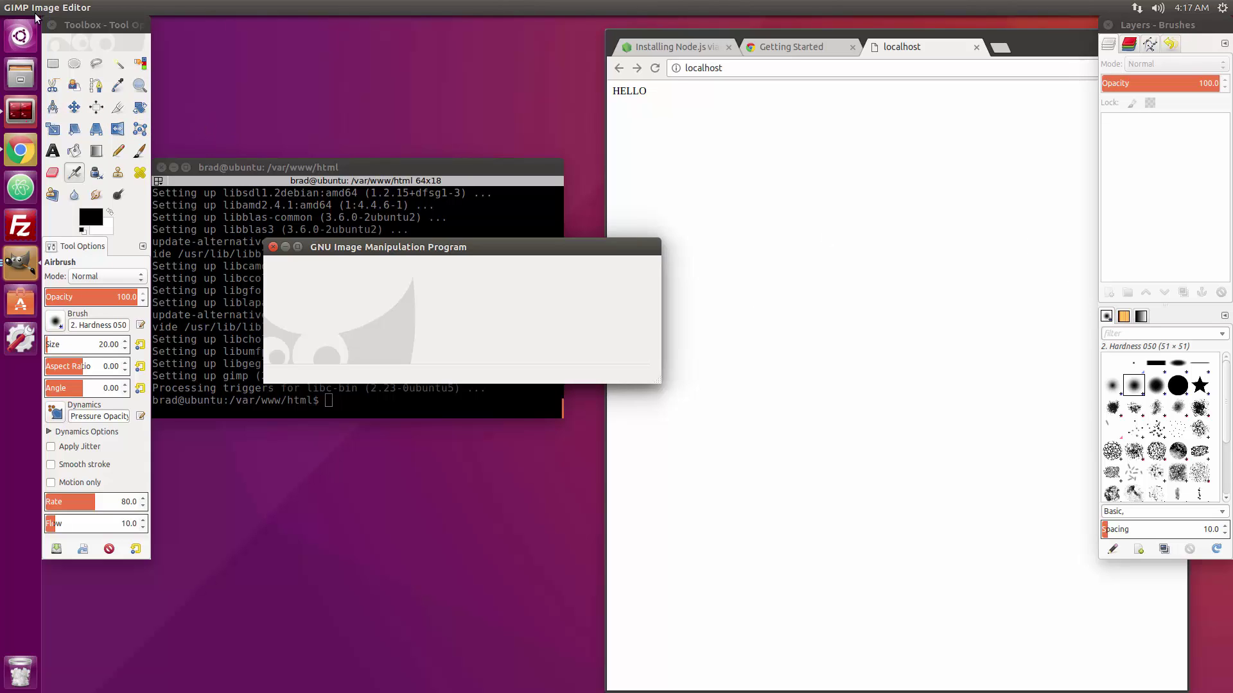
pyautogui.click(53, 7)
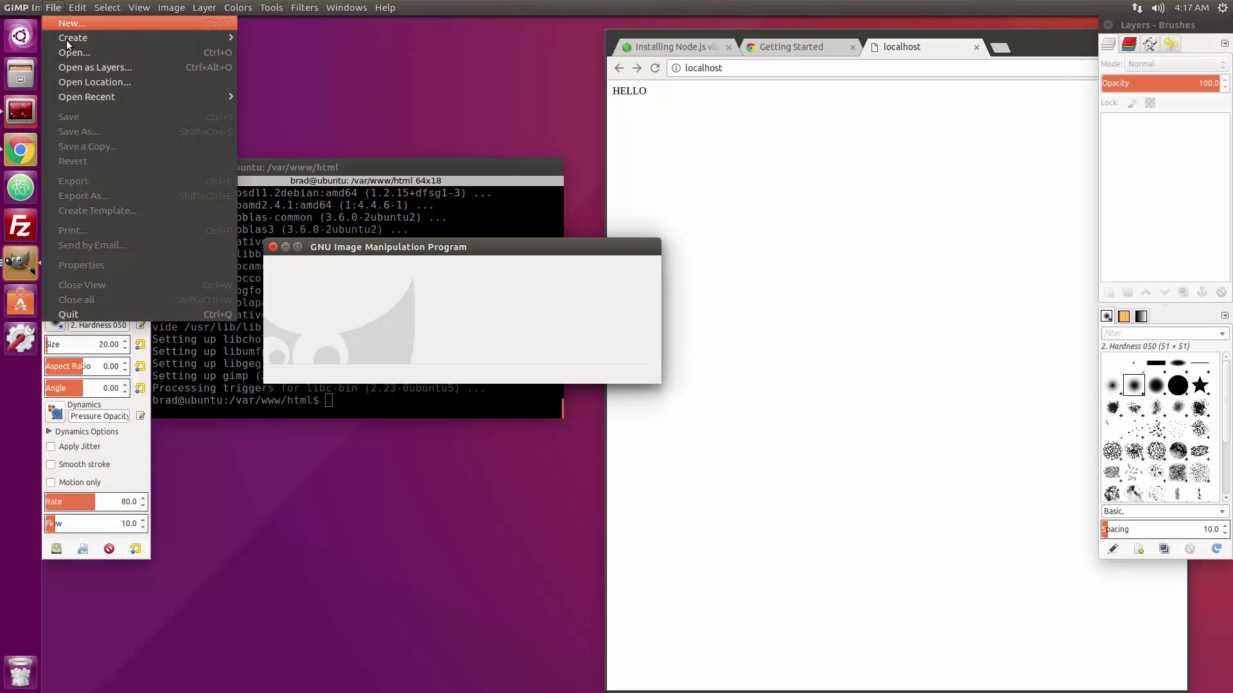
pyautogui.click(101, 314)
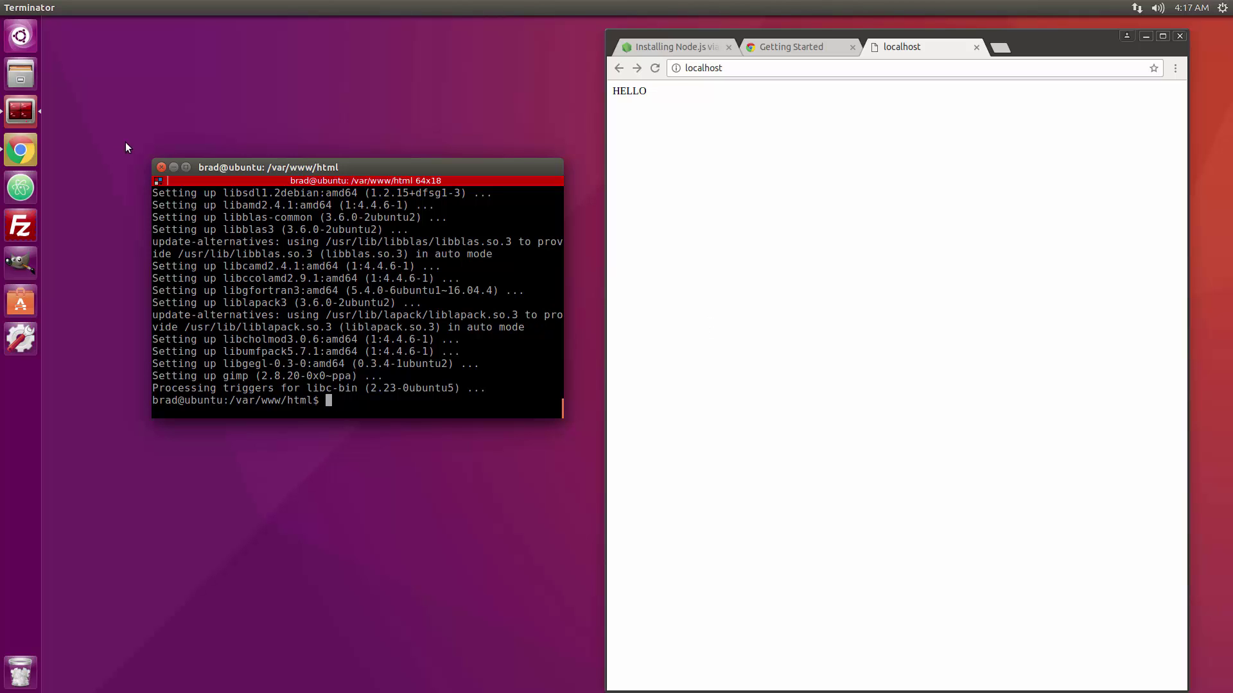
# Set tmwallpaper_red_1a.jpg from Pictures > Wallpapers as the desktop wallpaper, then close Files.
pyautogui.click(20, 74)
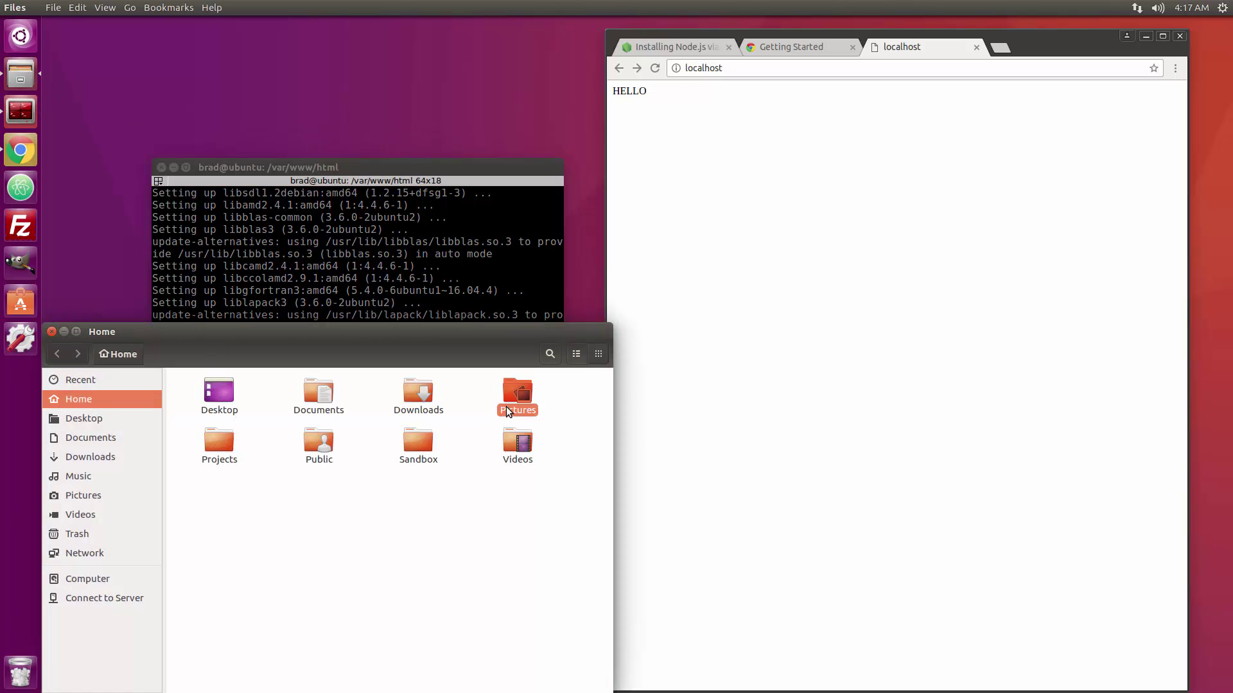
pyautogui.doubleClick(506, 406)
pyautogui.doubleClick(217, 393)
pyautogui.rightClick(214, 388)
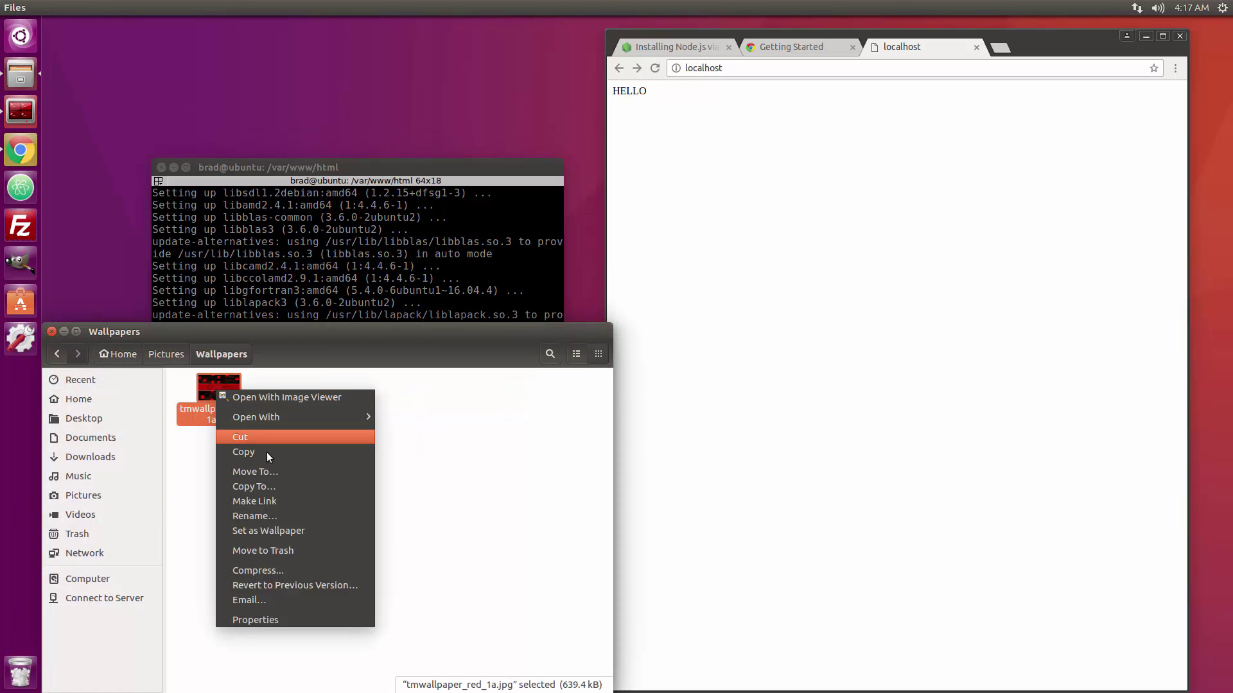
pyautogui.click(295, 530)
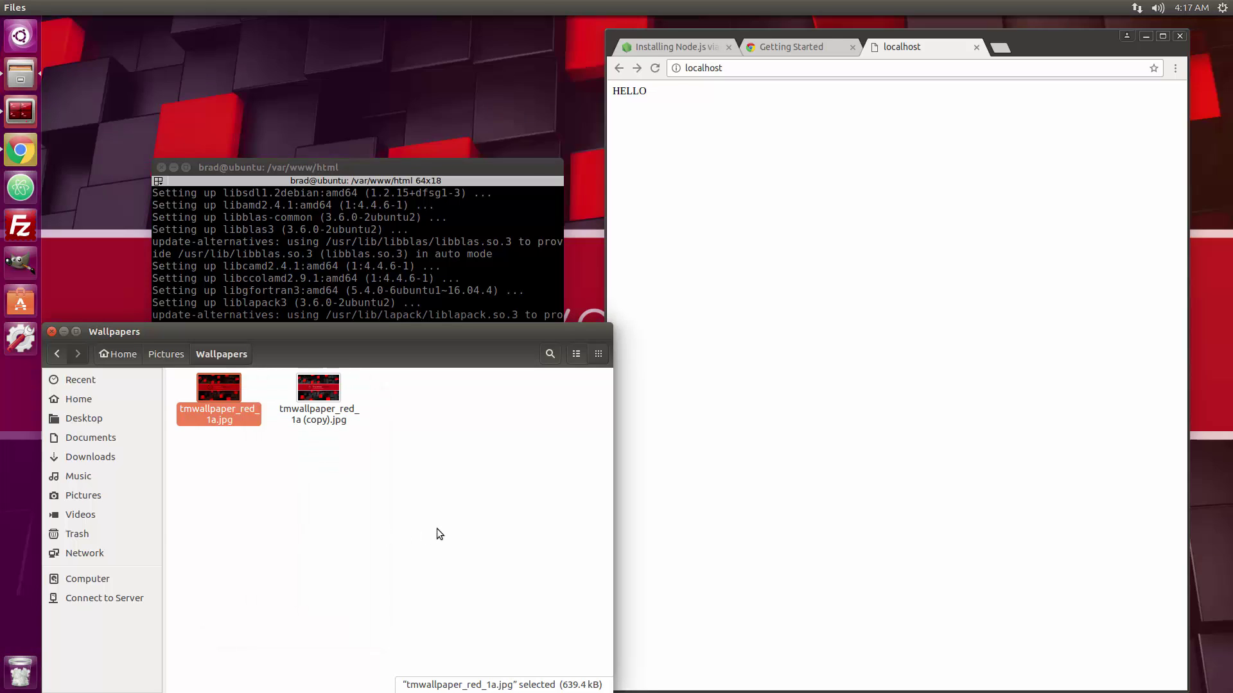
pyautogui.click(52, 332)
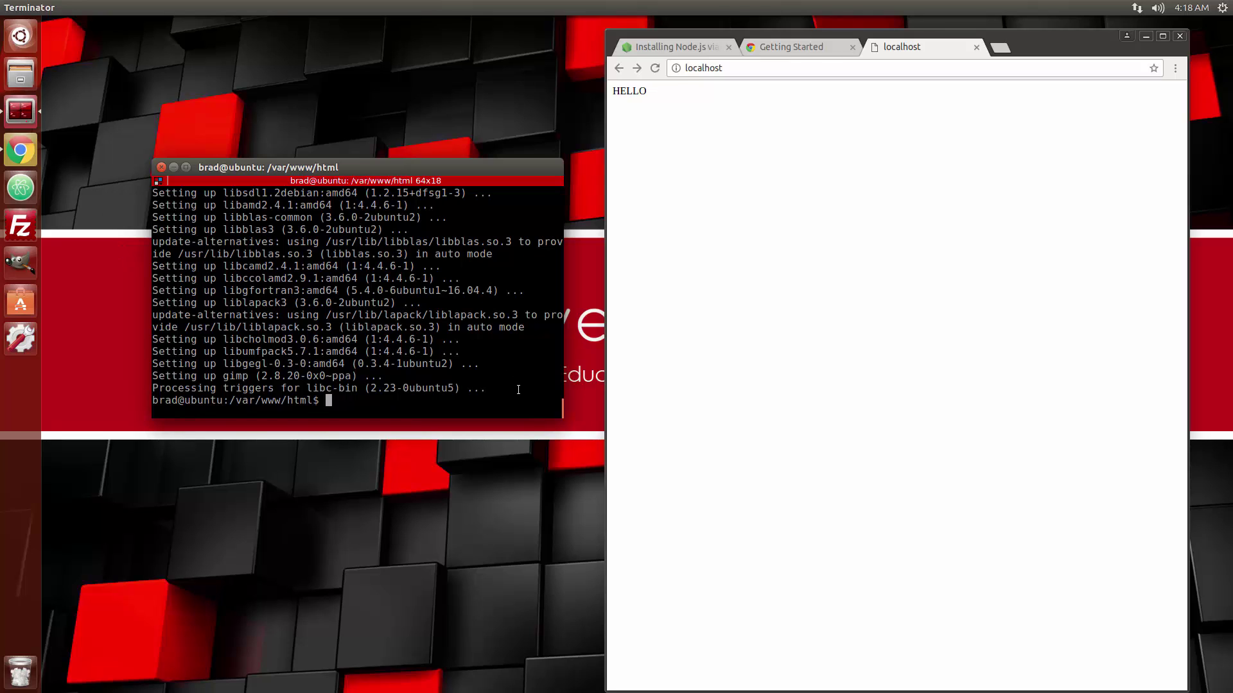
# Install unity-tweak-tool with sudo apt-get install.
pyautogui.write('sudo apt-get install unity-tweak-tool')
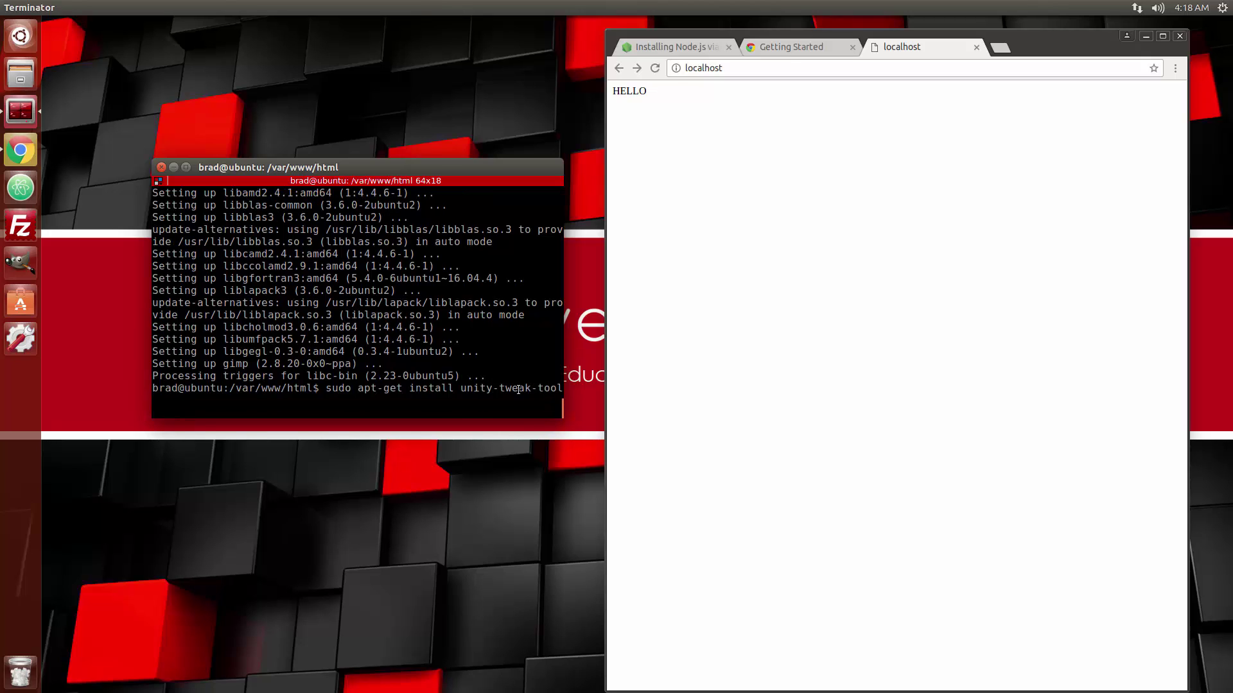
pyautogui.press('Return')
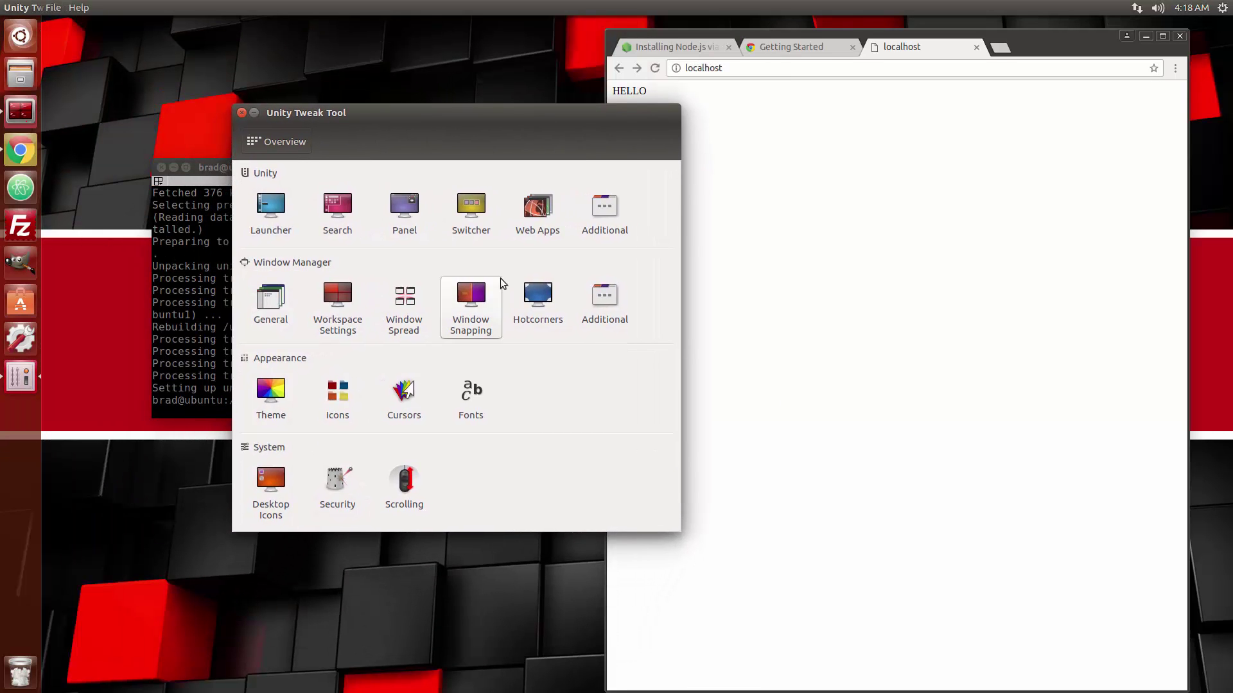
# Set the Launcher colour to Custom, trying bright red and then the darkest red.
pyautogui.click(278, 218)
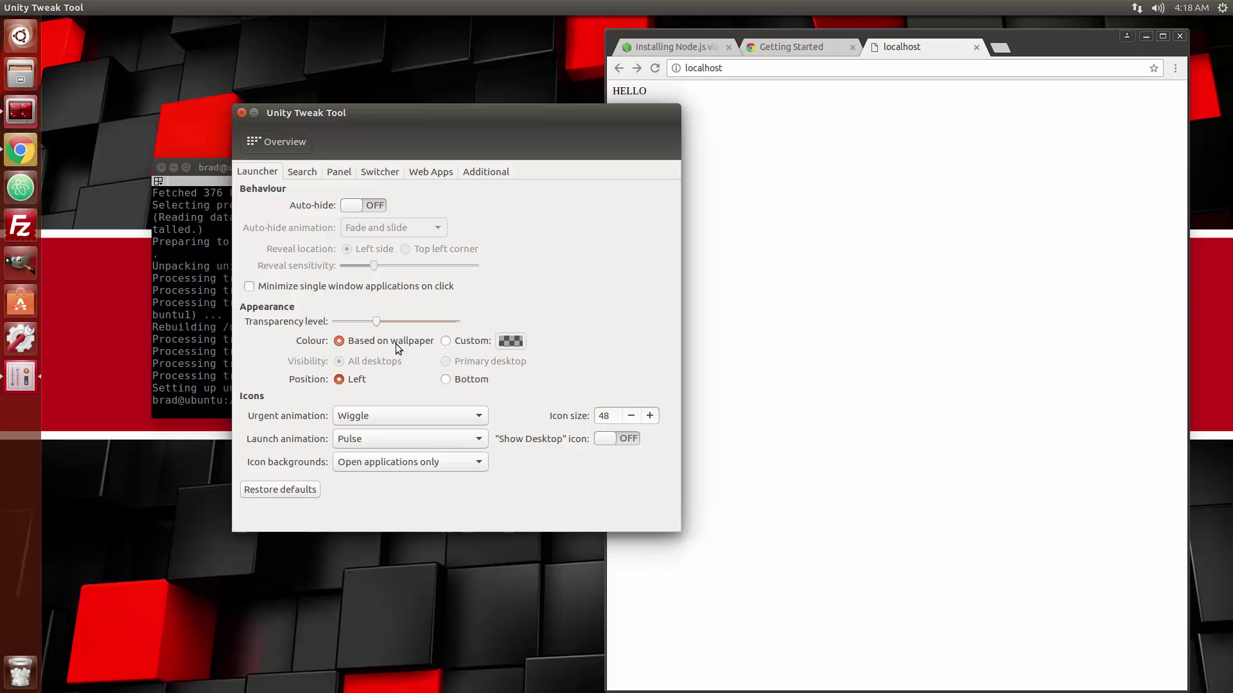
pyautogui.click(447, 340)
pyautogui.click(511, 342)
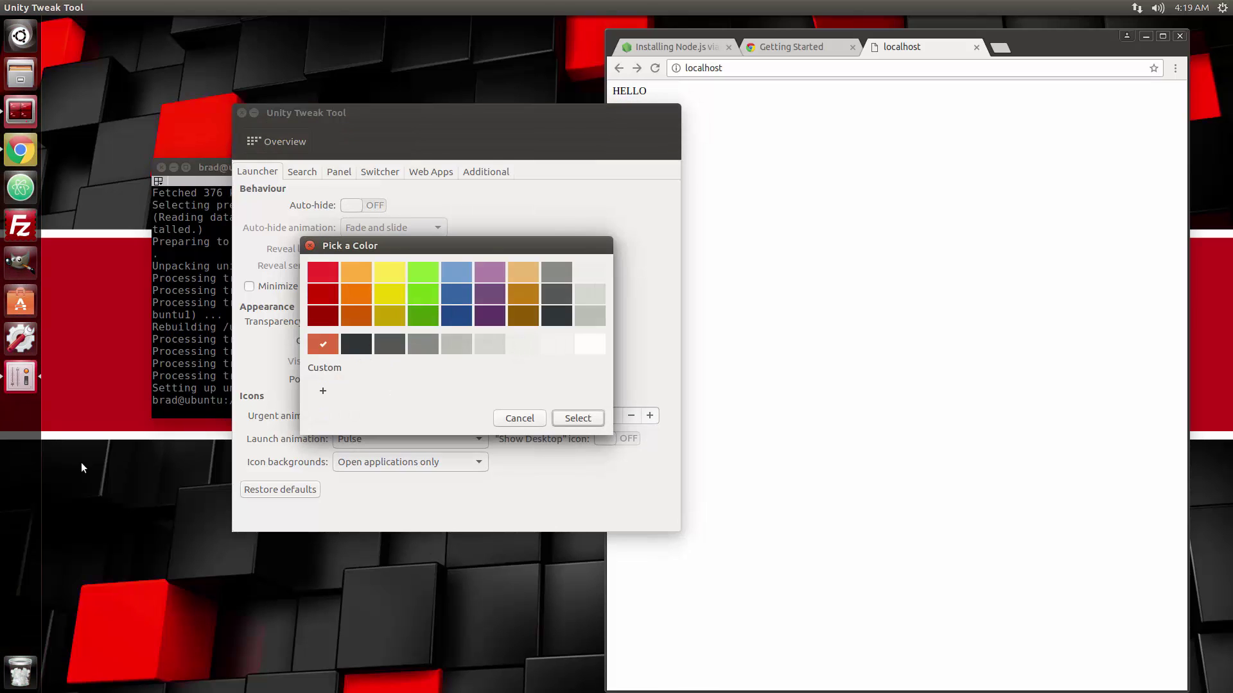
pyautogui.click(324, 272)
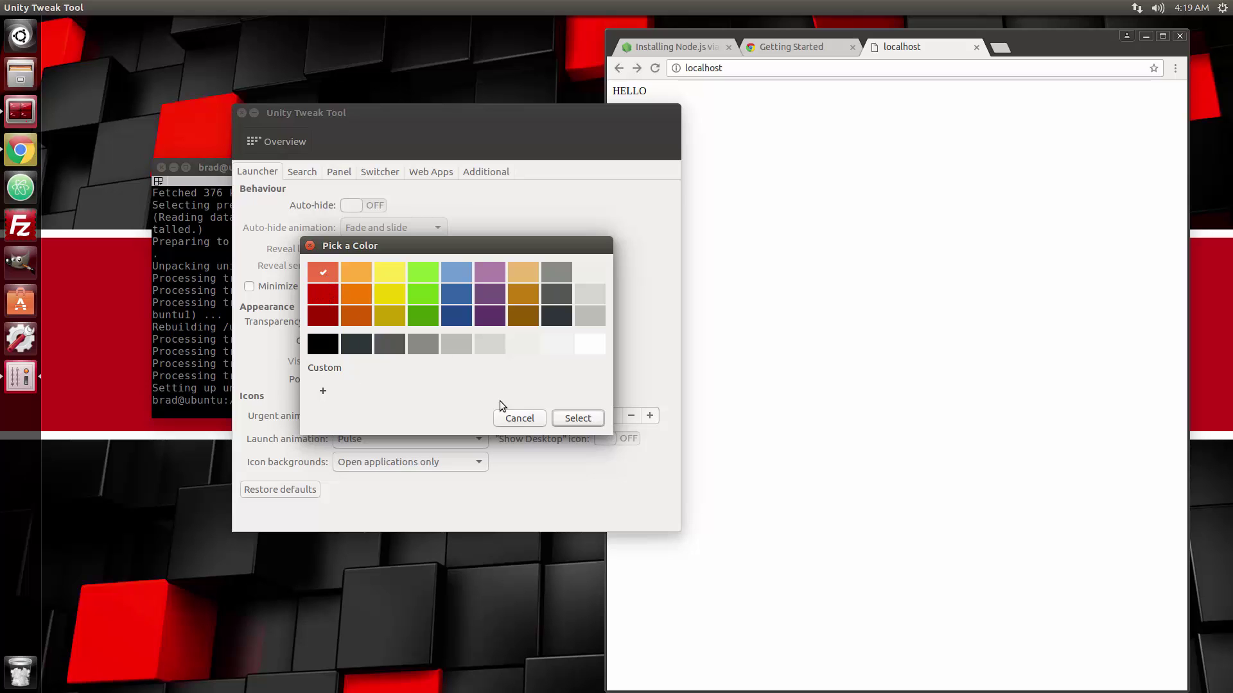
pyautogui.click(577, 418)
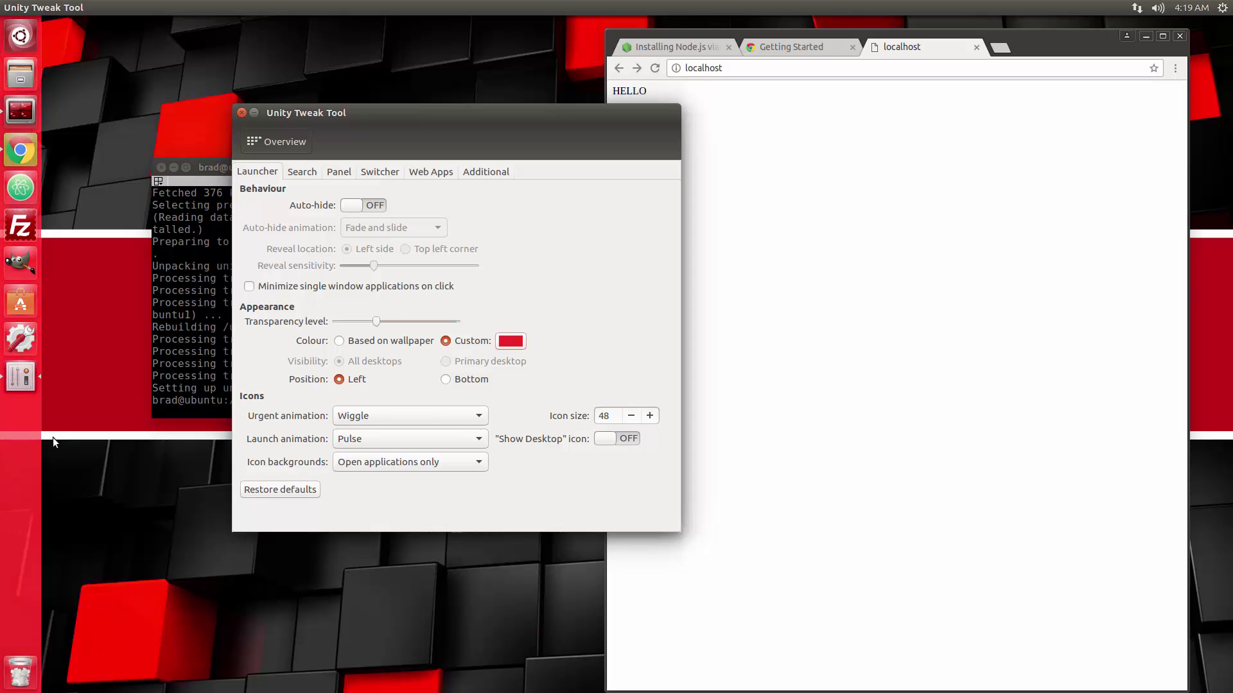
pyautogui.click(511, 342)
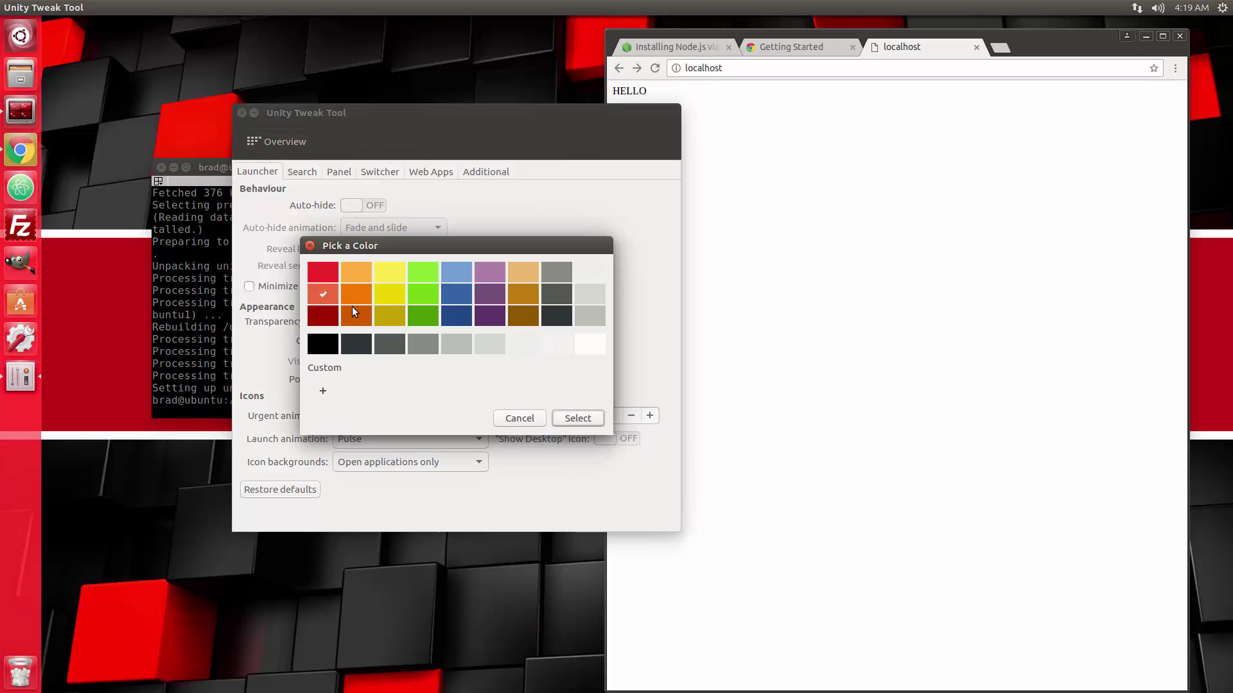
pyautogui.click(323, 315)
pyautogui.click(569, 419)
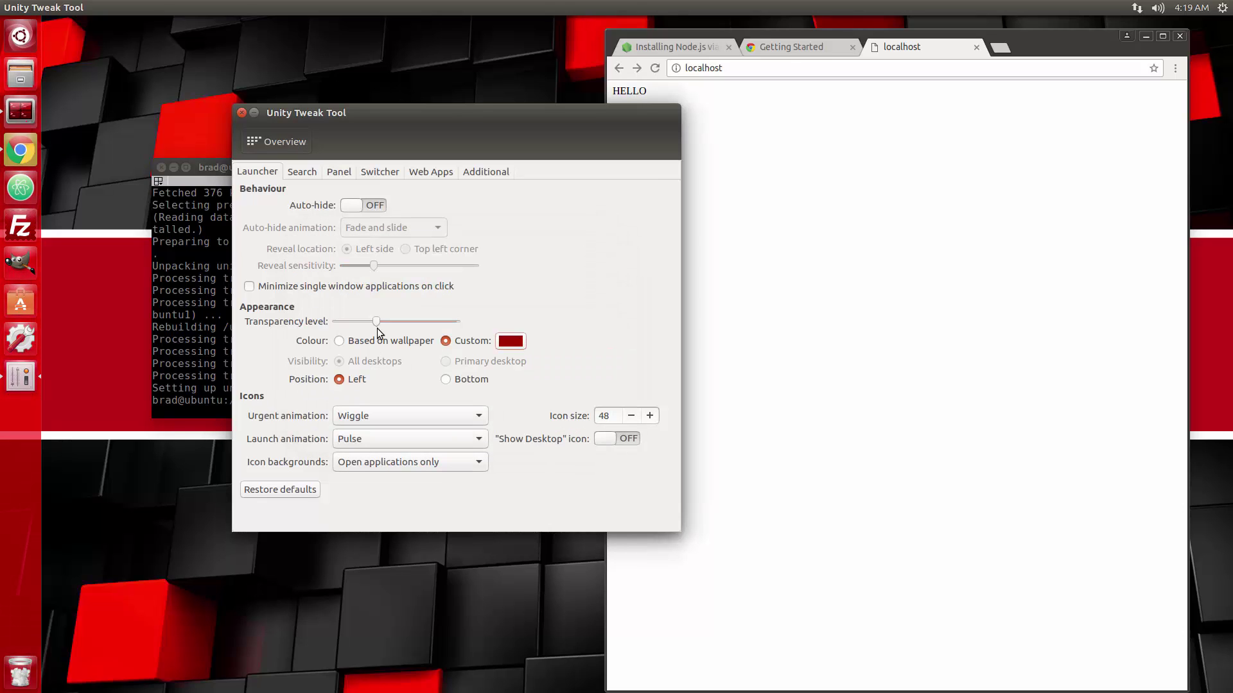
# Try a custom dark red, toggle wallpaper-based and back to Custom, then apply black.
pyautogui.click(518, 347)
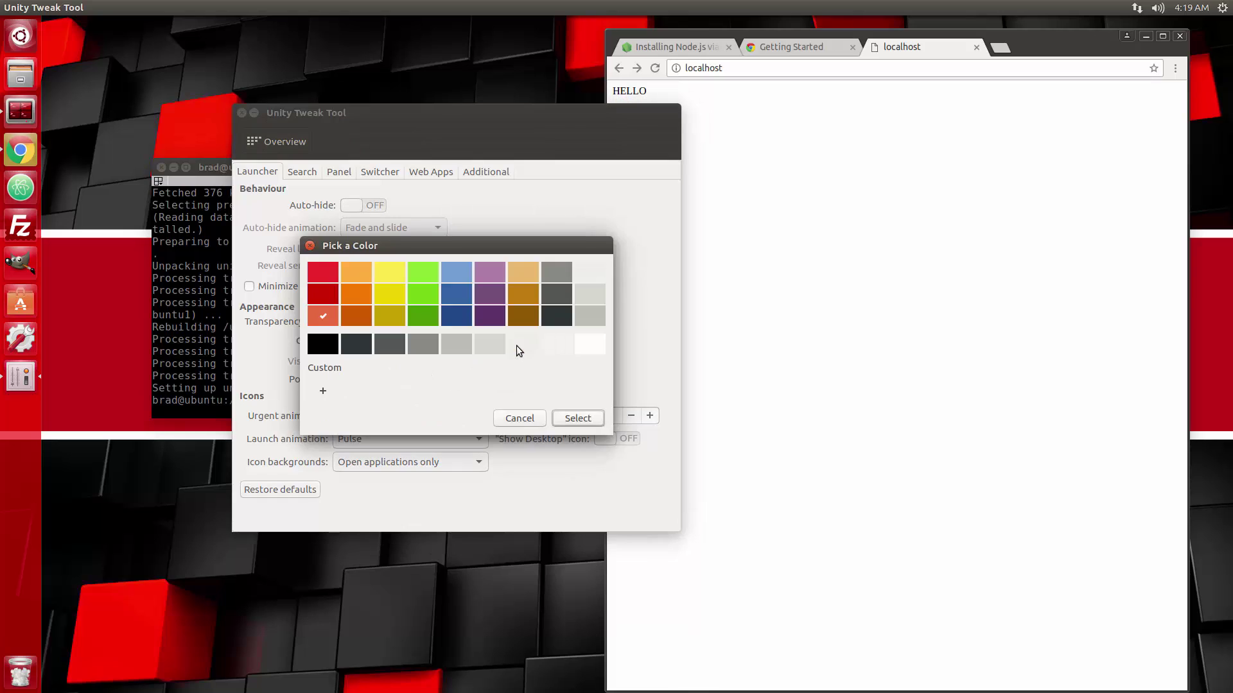
pyautogui.click(323, 393)
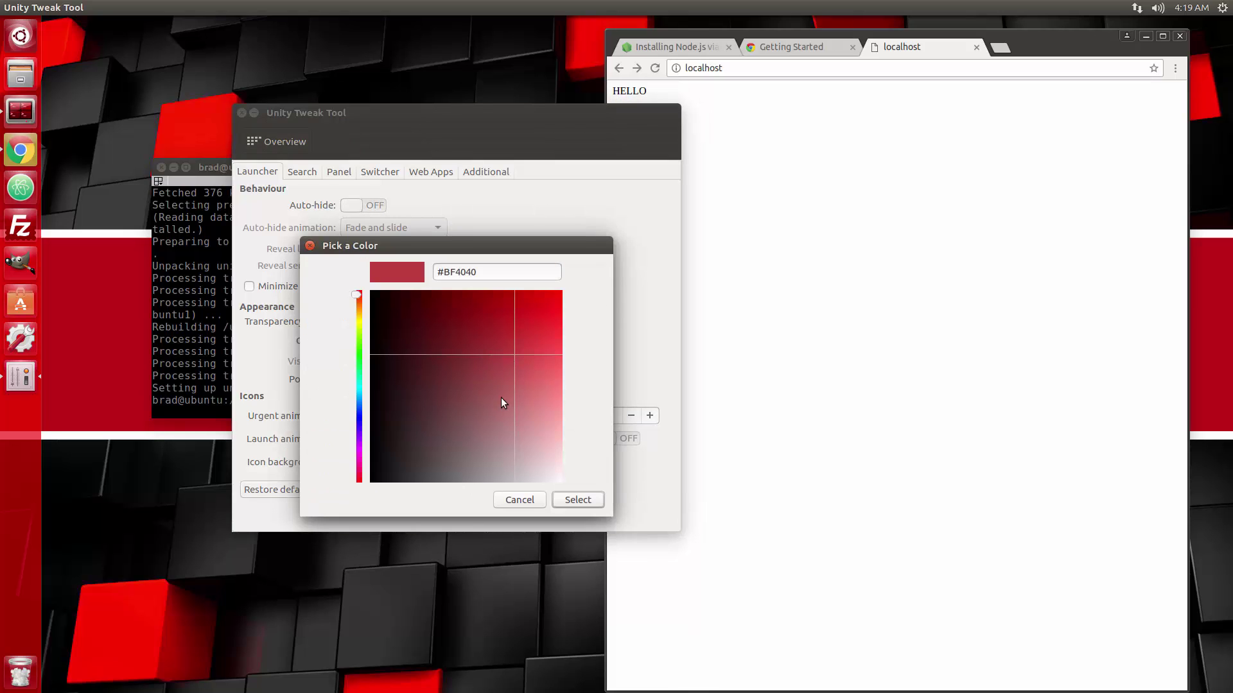
pyautogui.moveTo(503, 410); pyautogui.dragTo(485, 358)
pyautogui.click(578, 500)
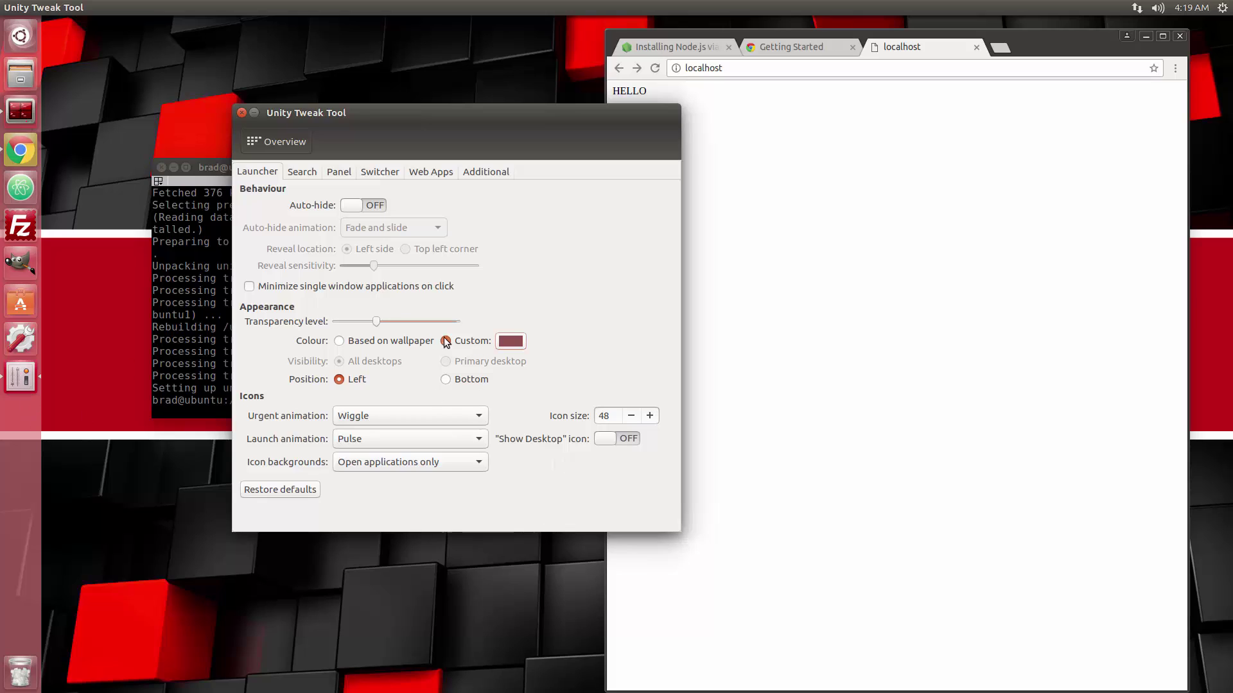
pyautogui.click(370, 343)
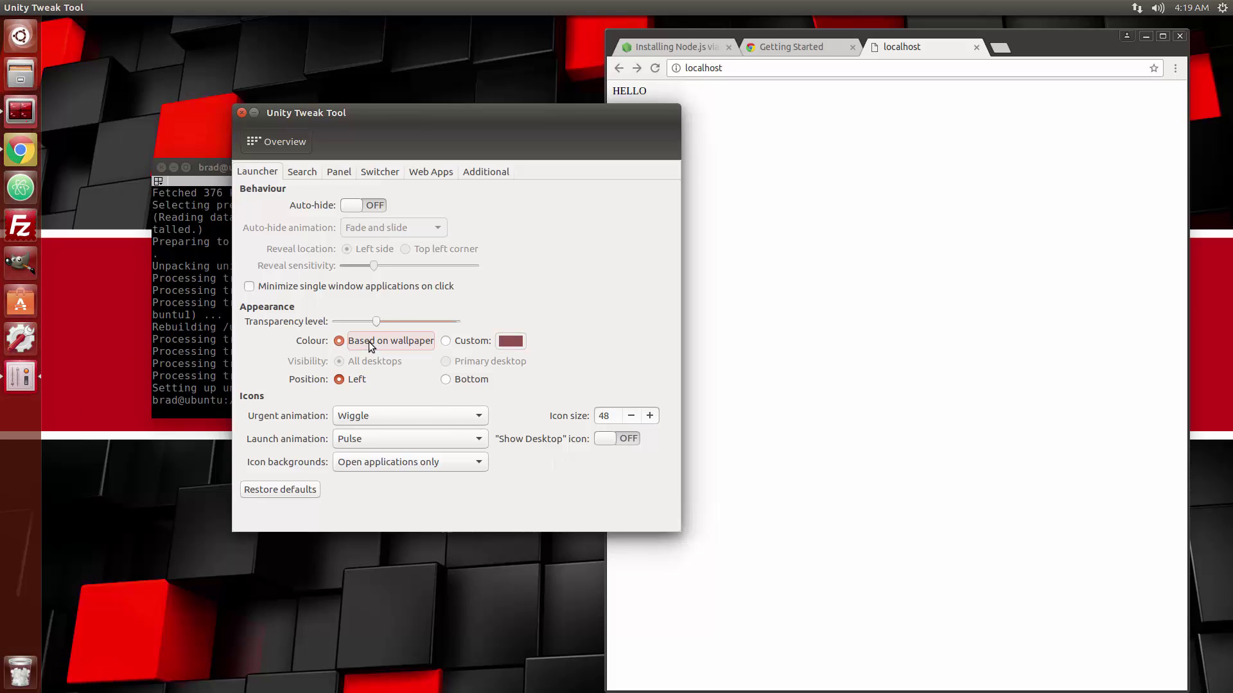
pyautogui.click(444, 344)
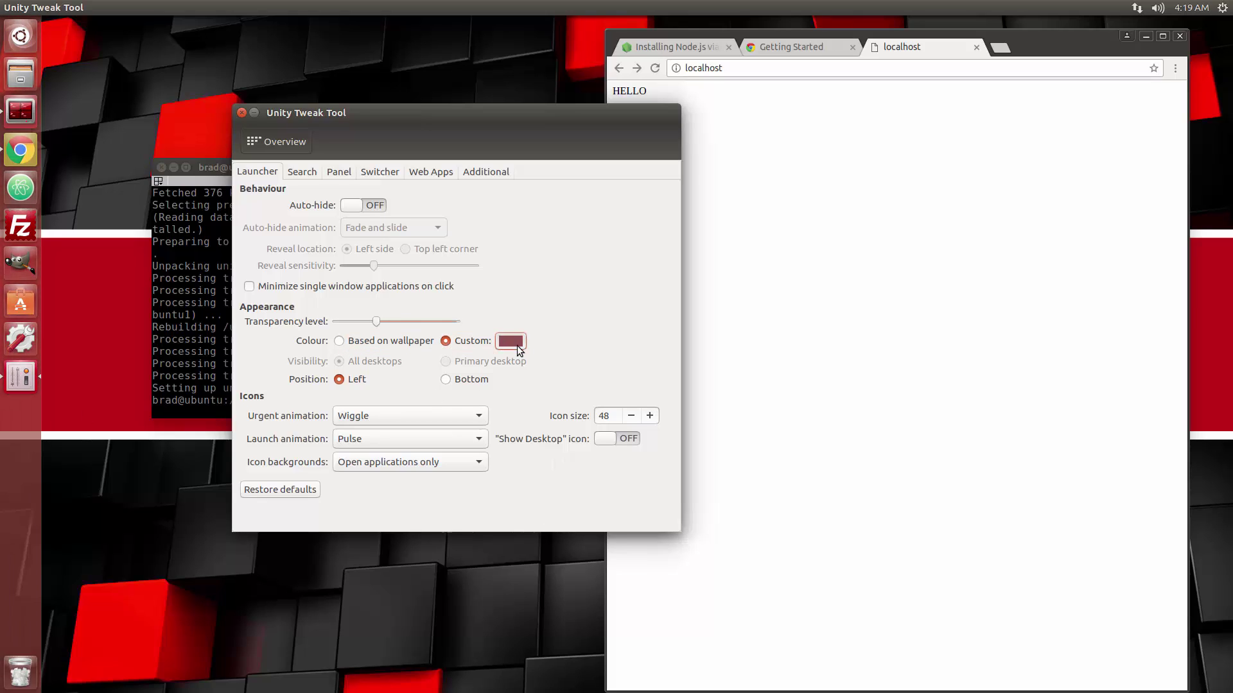
pyautogui.click(511, 342)
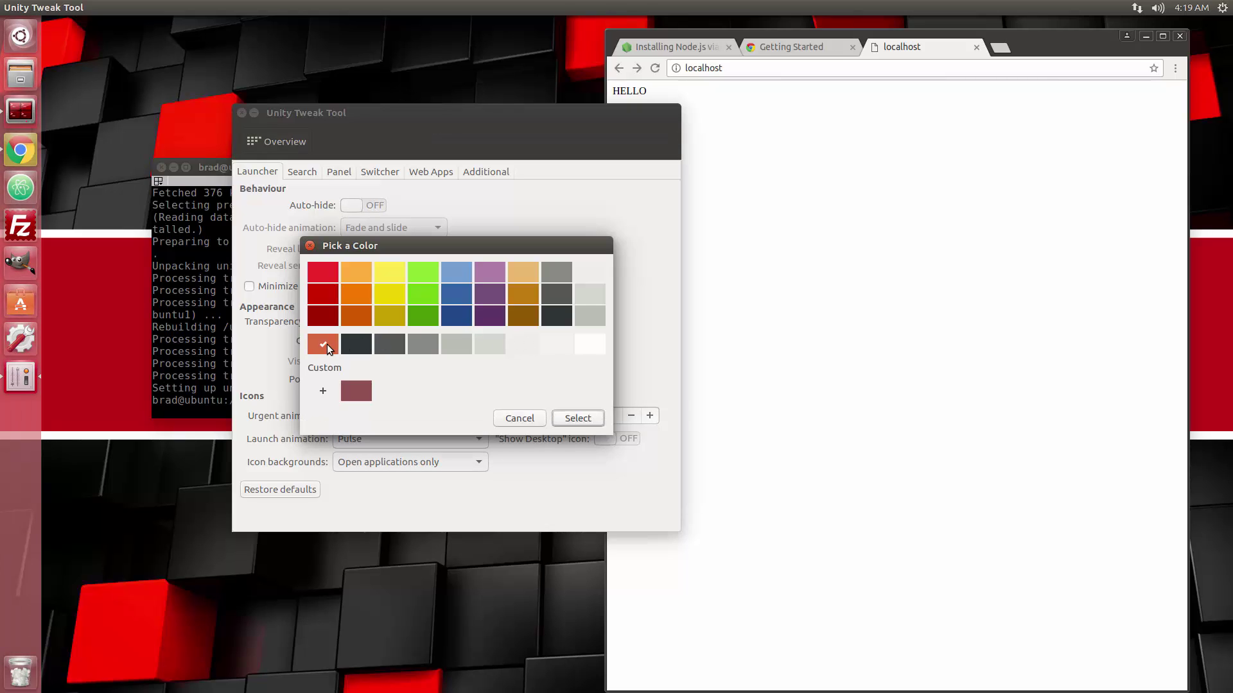
pyautogui.click(566, 418)
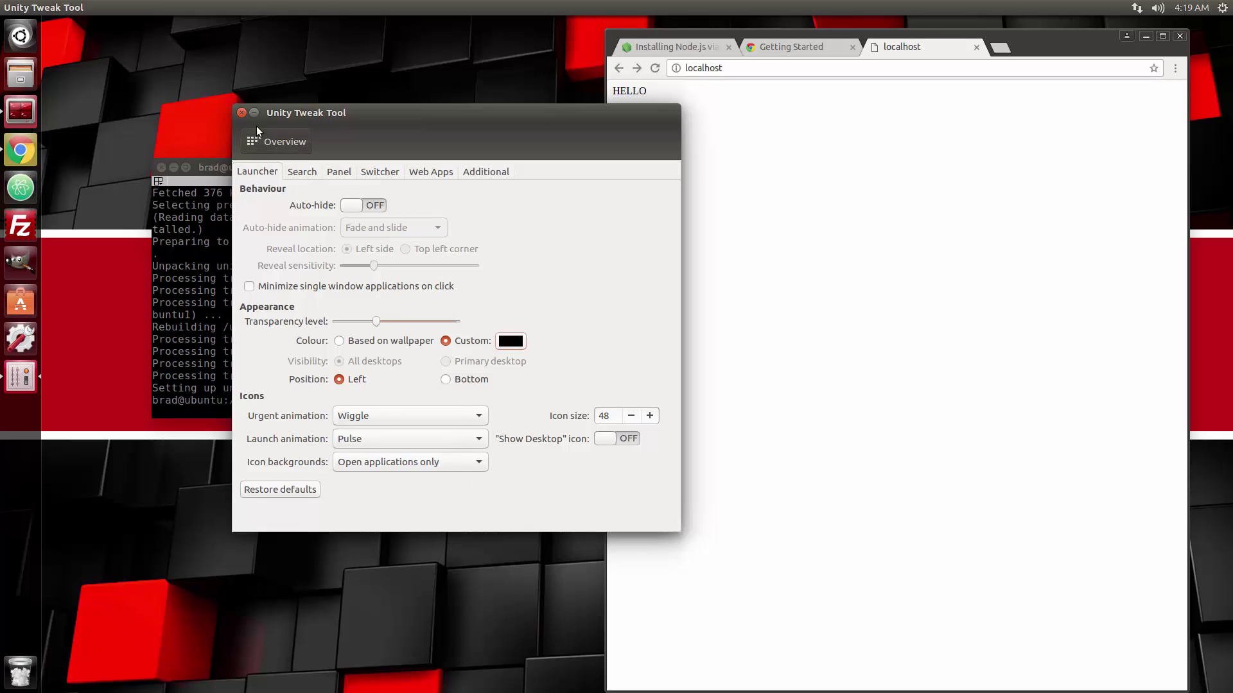
# Close Unity Tweak Tool and change the Time & Date location from Los Angeles to New York City.
pyautogui.click(241, 112)
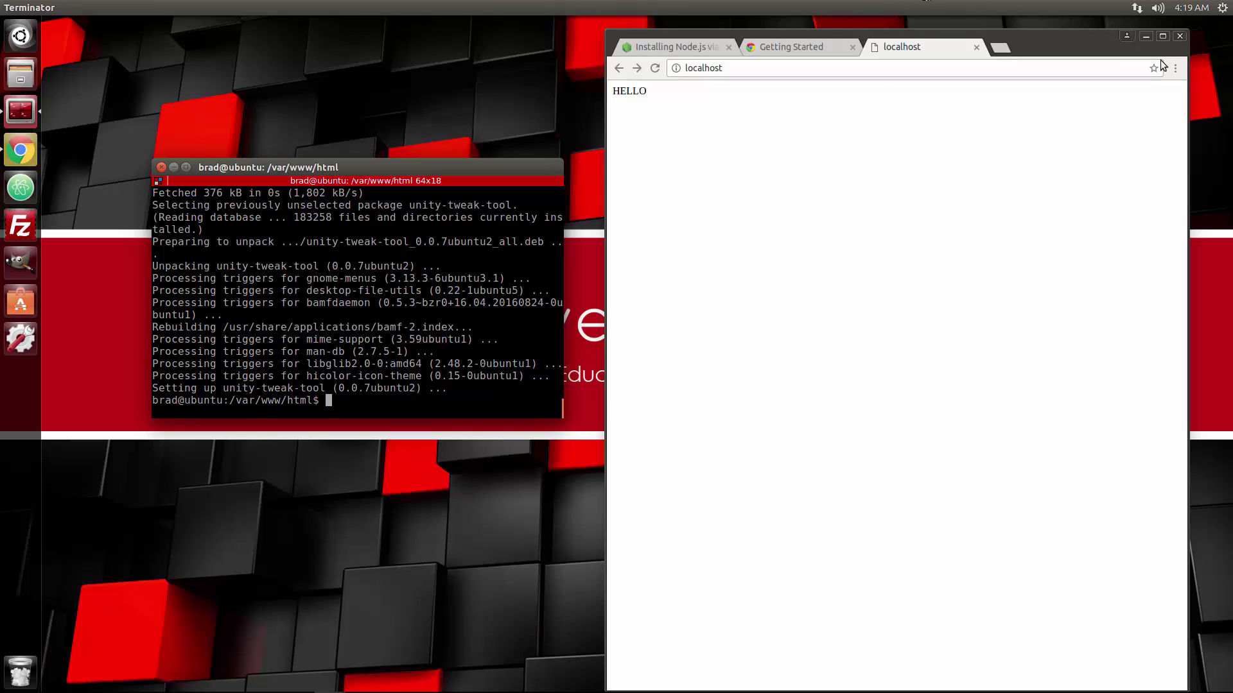
pyautogui.click(1189, 9)
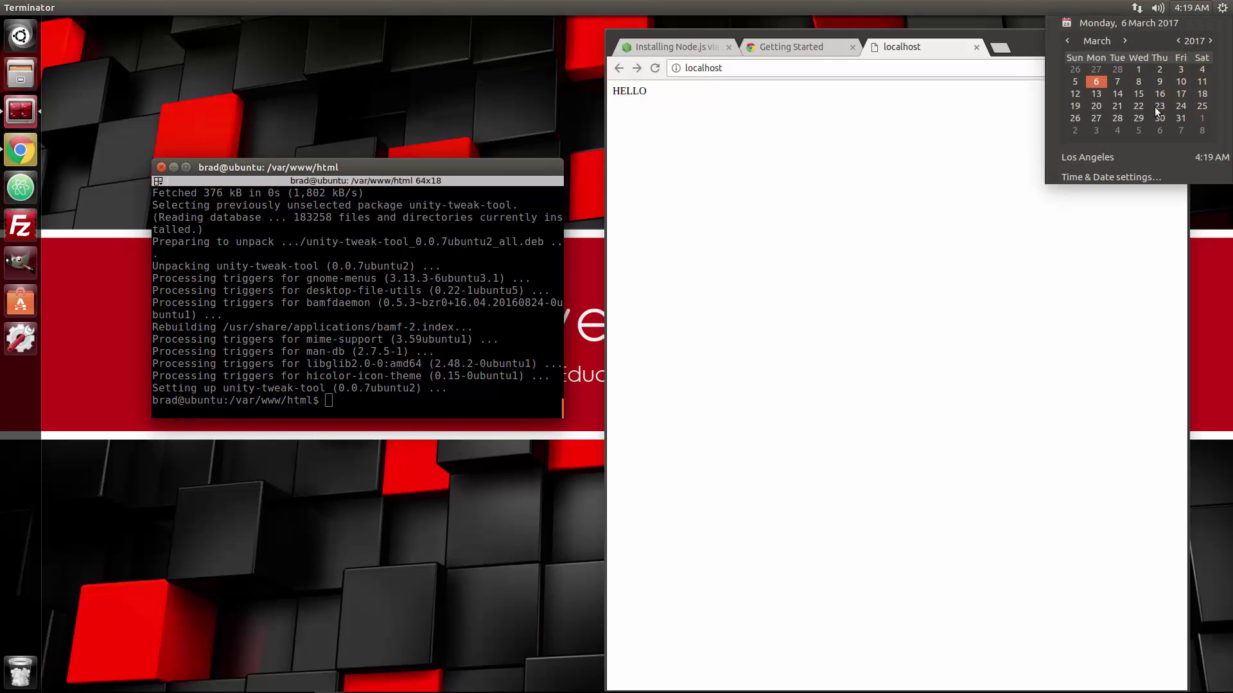
pyautogui.click(1119, 177)
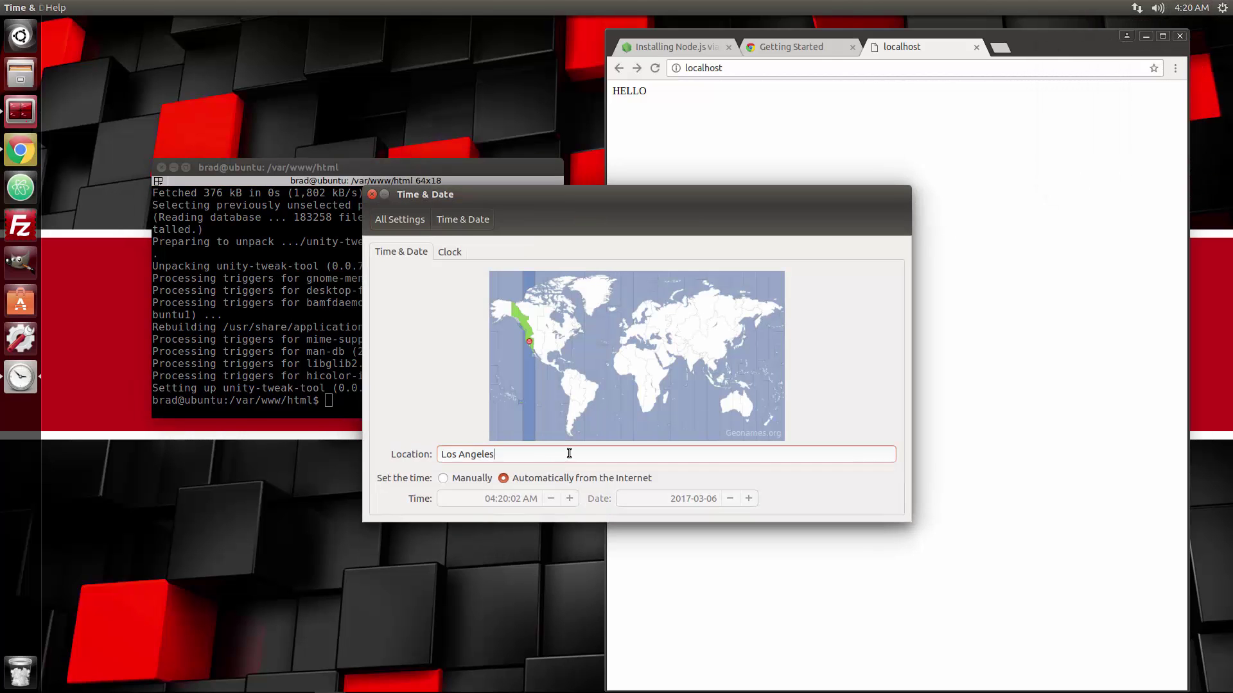
pyautogui.click(499, 453)
pyautogui.moveTo(499, 453); pyautogui.dragTo(441, 455)
pyautogui.write('Ne')
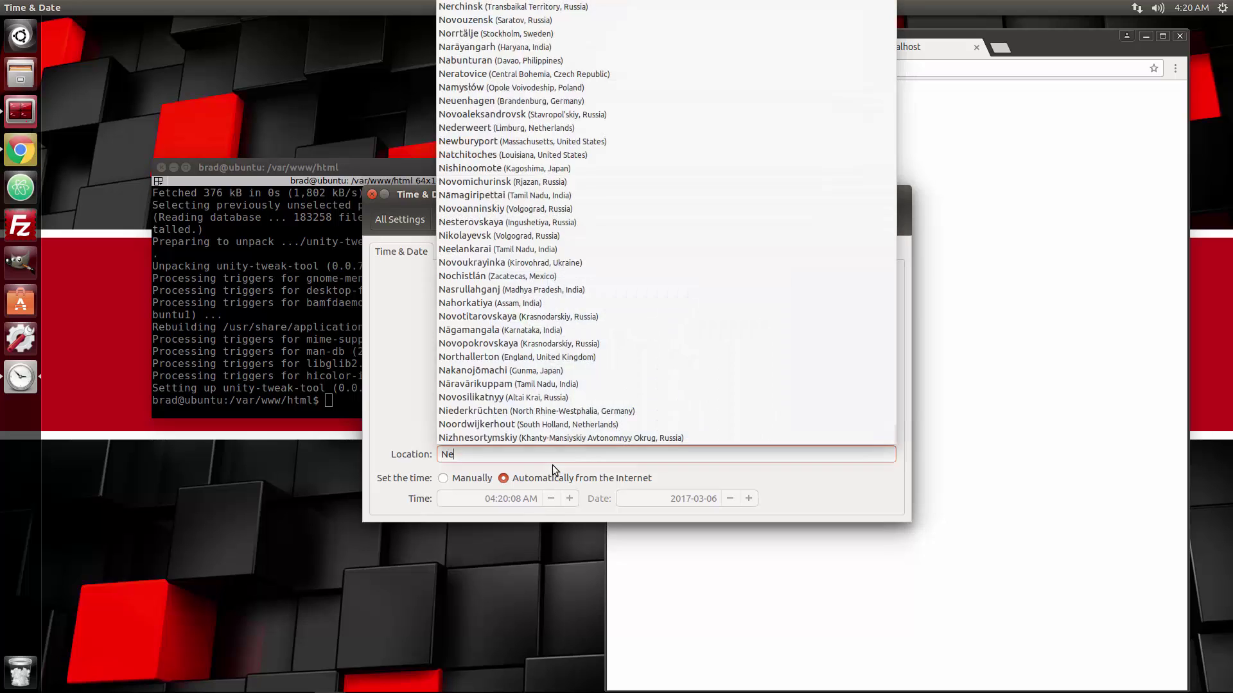
pyautogui.write('w Yor')
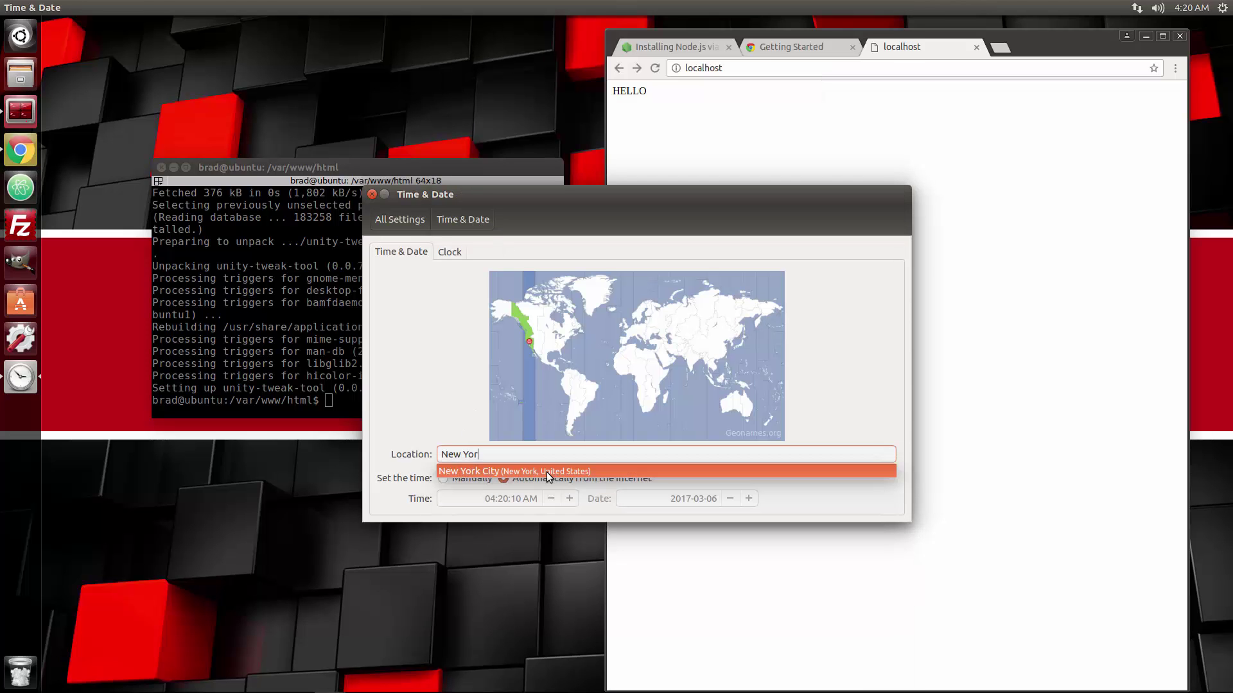
pyautogui.click(549, 472)
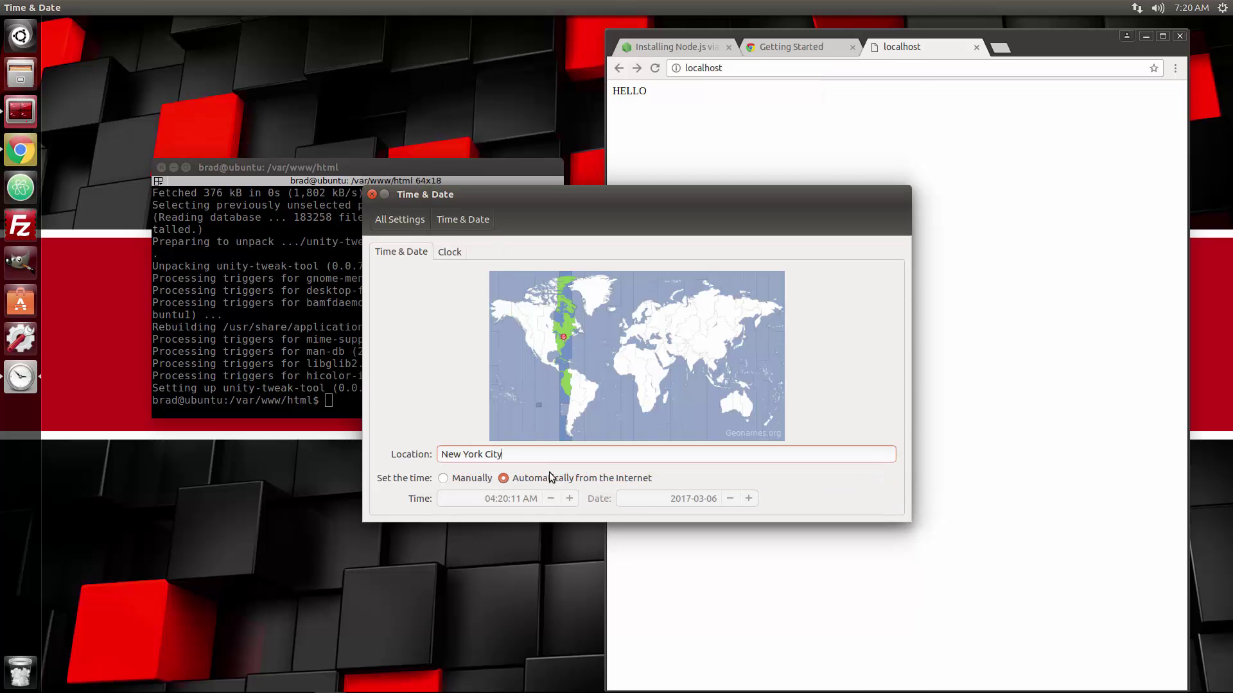
pyautogui.click(372, 194)
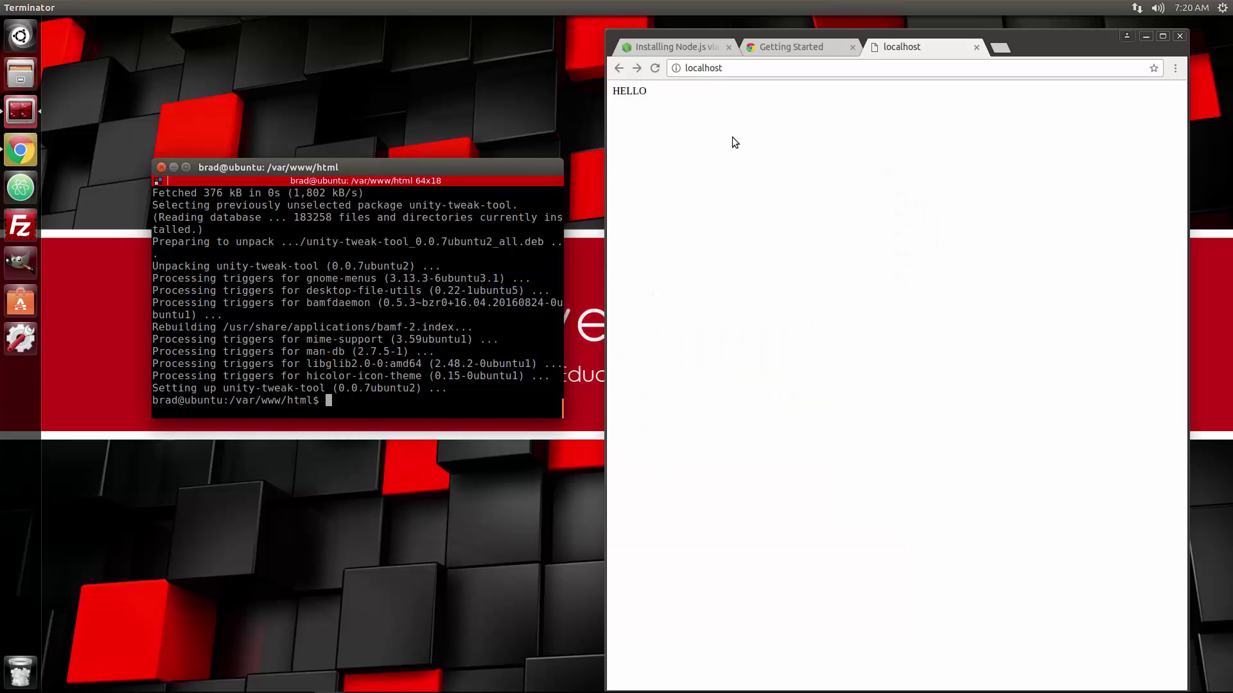